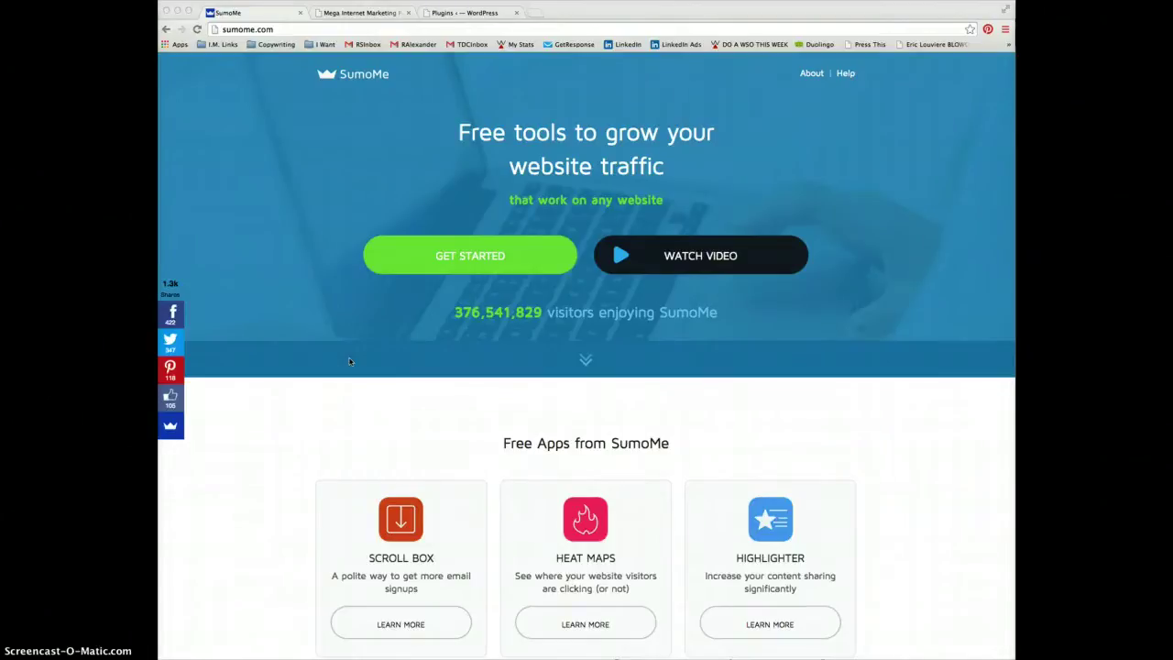
Look through the free apps offered on the SumoMe homepage, from Scroll Box to Content Analytics
{"action": "scroll", "coordinate": [350, 361], "scroll_direction": "down", "scroll_amount": 5}
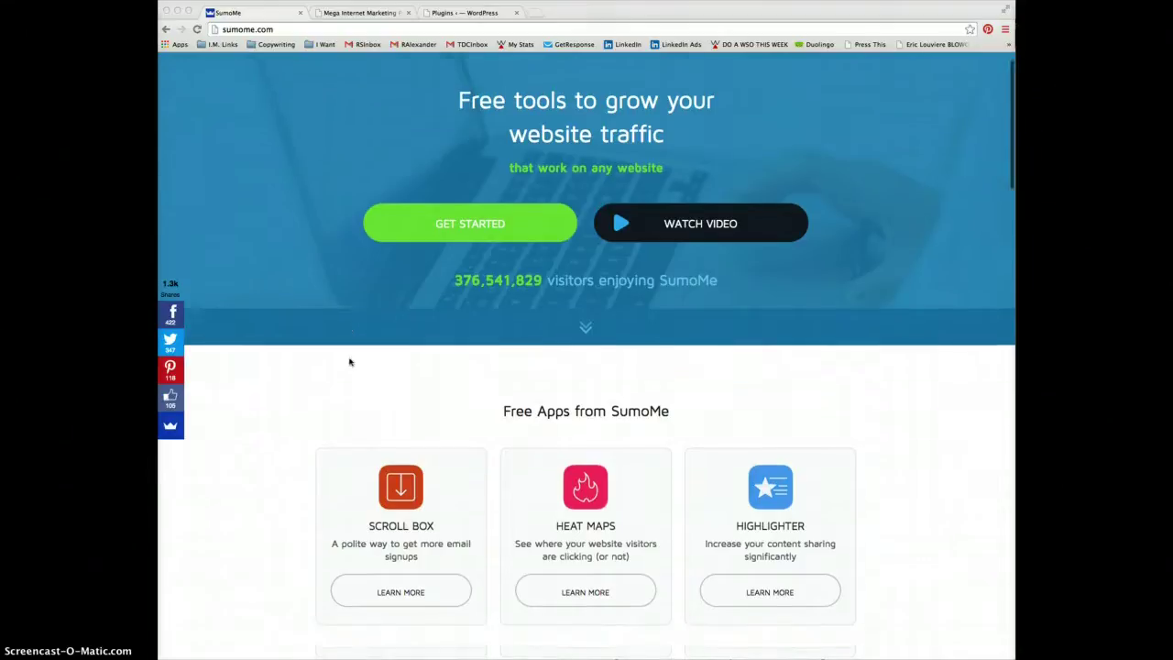
{"action": "scroll", "coordinate": [350, 361], "scroll_direction": "down", "scroll_amount": 1}
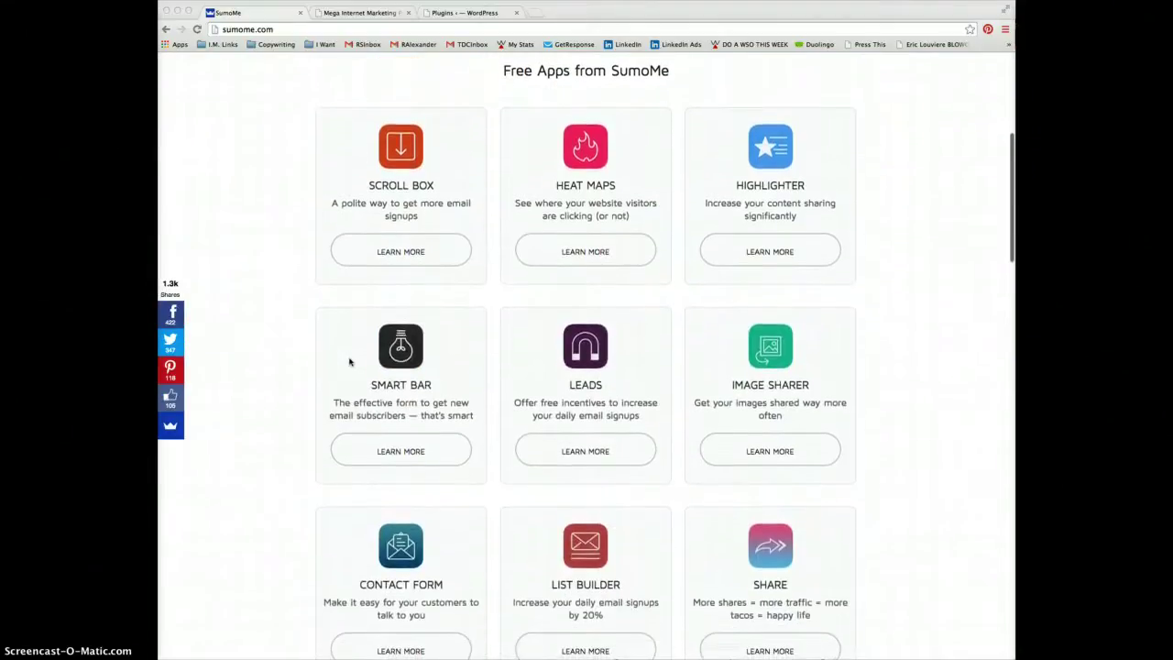
{"action": "left_click", "coordinate": [344, 466]}
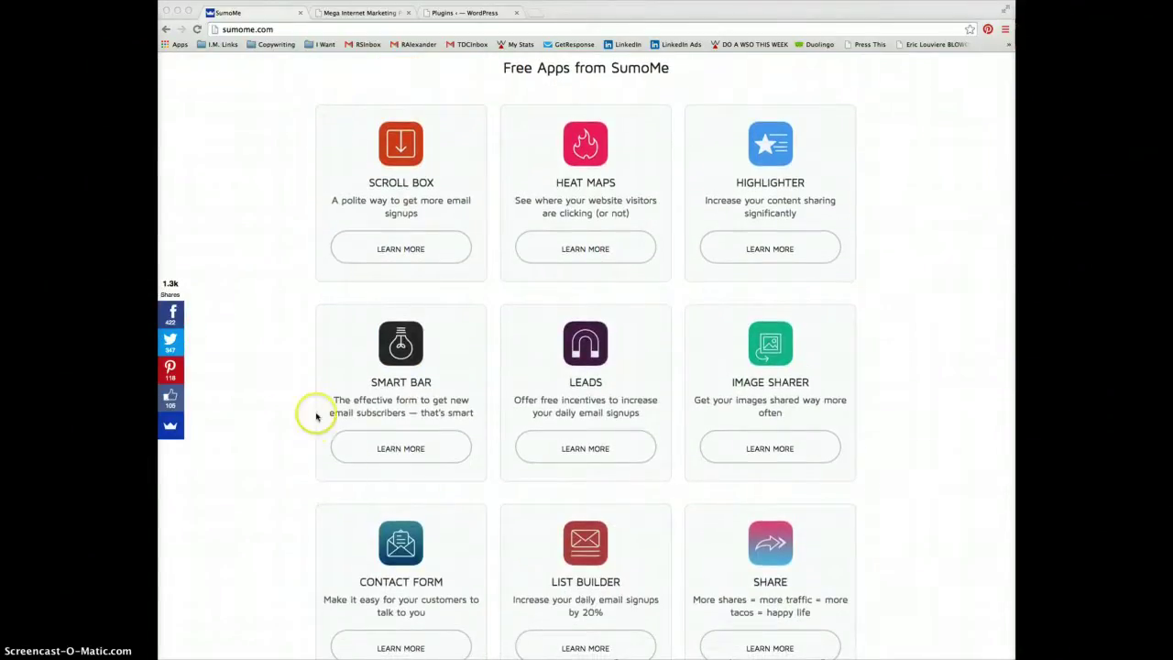
{"action": "scroll", "coordinate": [317, 414], "scroll_direction": "down", "scroll_amount": 3}
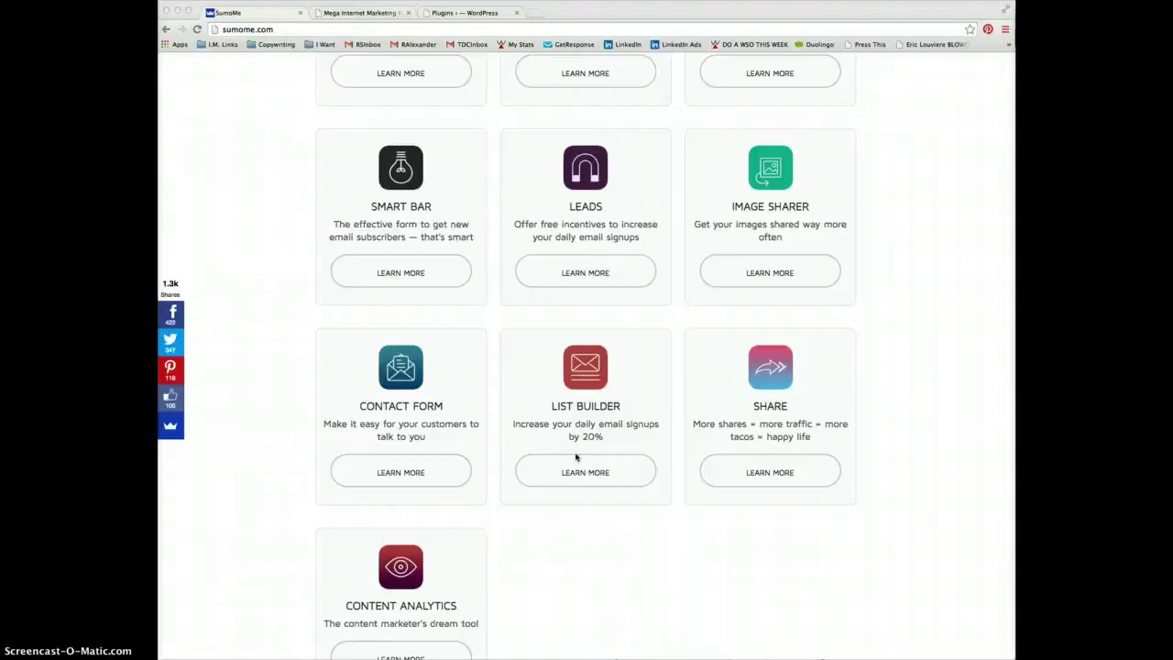
{"action": "scroll", "coordinate": [575, 458], "scroll_direction": "down", "scroll_amount": 3}
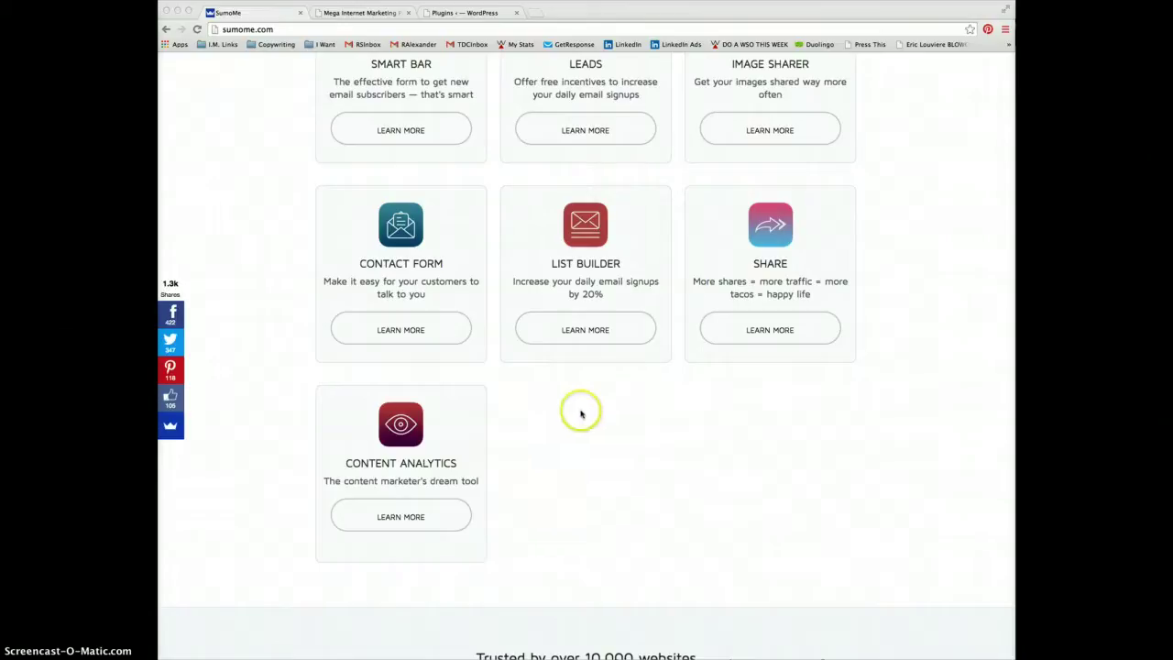
{"action": "scroll", "coordinate": [559, 476], "scroll_direction": "up", "scroll_amount": 5}
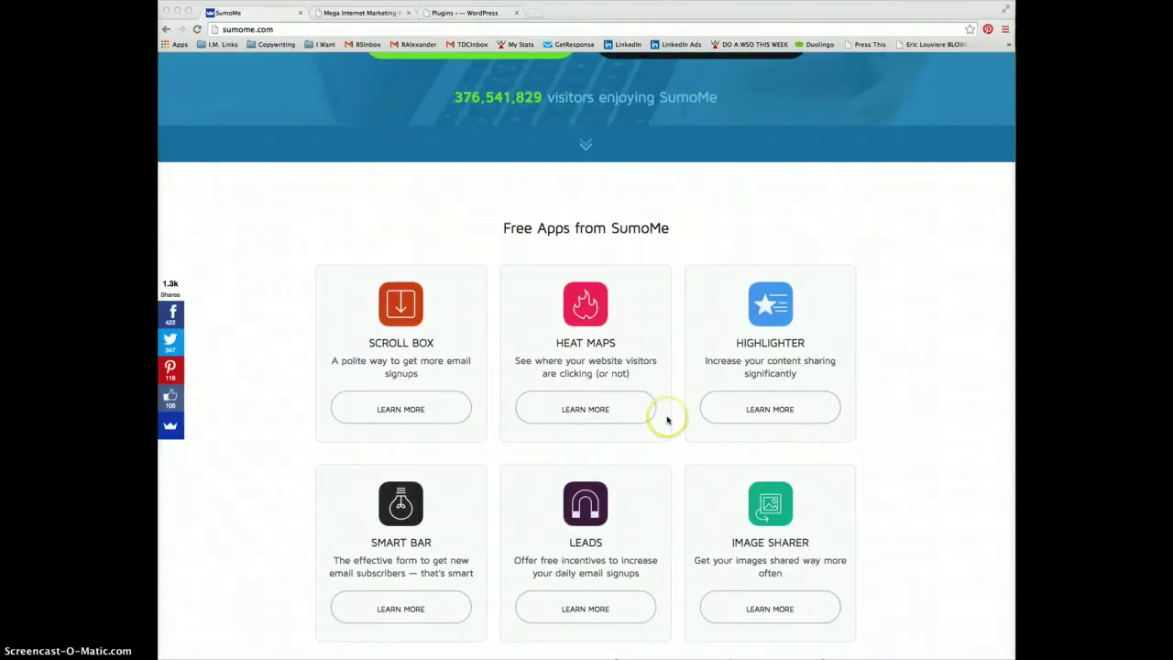
{"action": "scroll", "coordinate": [669, 419], "scroll_direction": "down", "scroll_amount": 2}
{"action": "scroll", "coordinate": [667, 419], "scroll_direction": "up", "scroll_amount": 4}
{"action": "scroll", "coordinate": [667, 419], "scroll_direction": "down", "scroll_amount": 4}
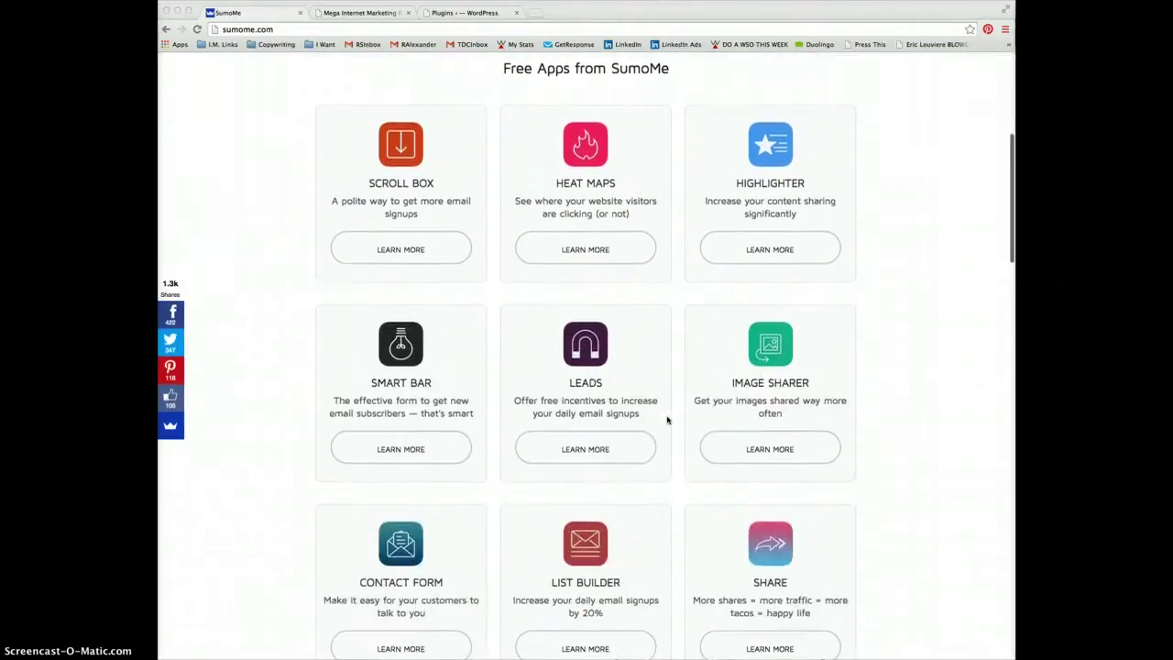
{"action": "scroll", "coordinate": [624, 532], "scroll_direction": "down", "scroll_amount": 3}
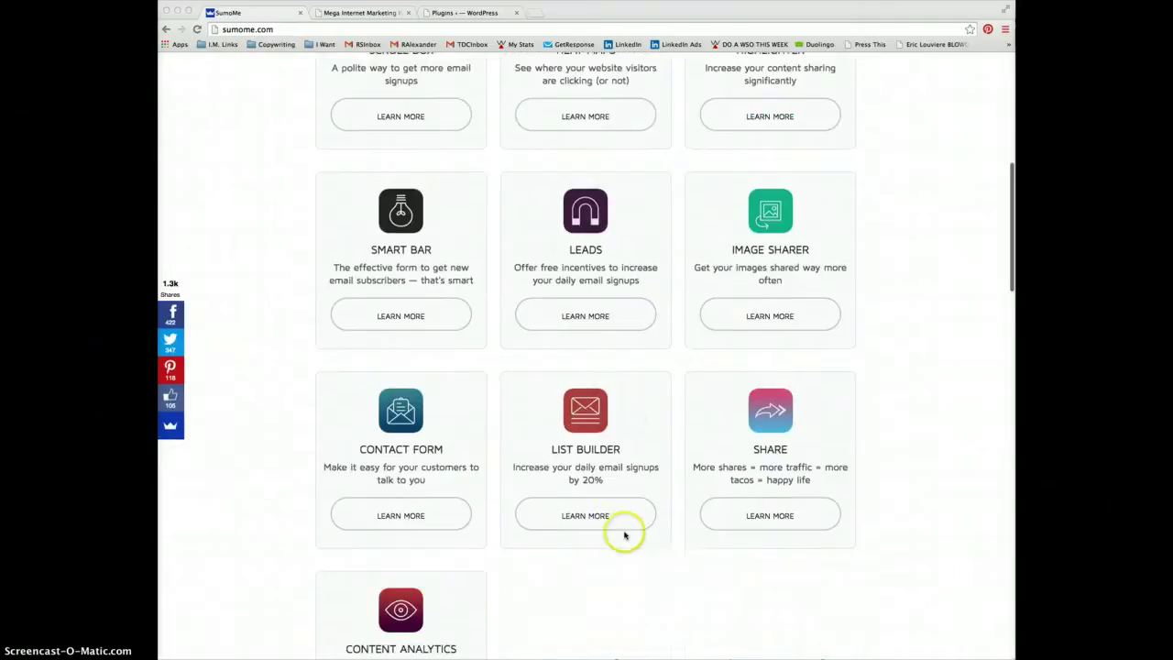
{"action": "scroll", "coordinate": [594, 529], "scroll_direction": "up", "scroll_amount": 6}
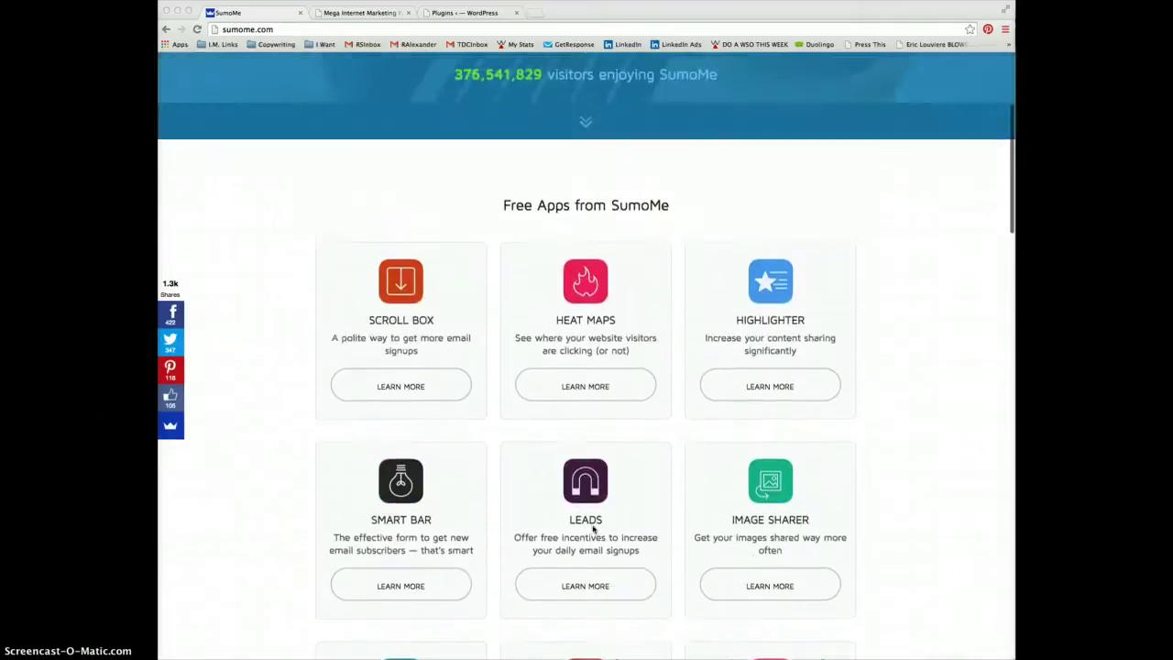
Check the installed plugins in WordPress admin, and switch to the open Mega Internet Marketing Pack page
{"action": "left_click", "coordinate": [454, 12]}
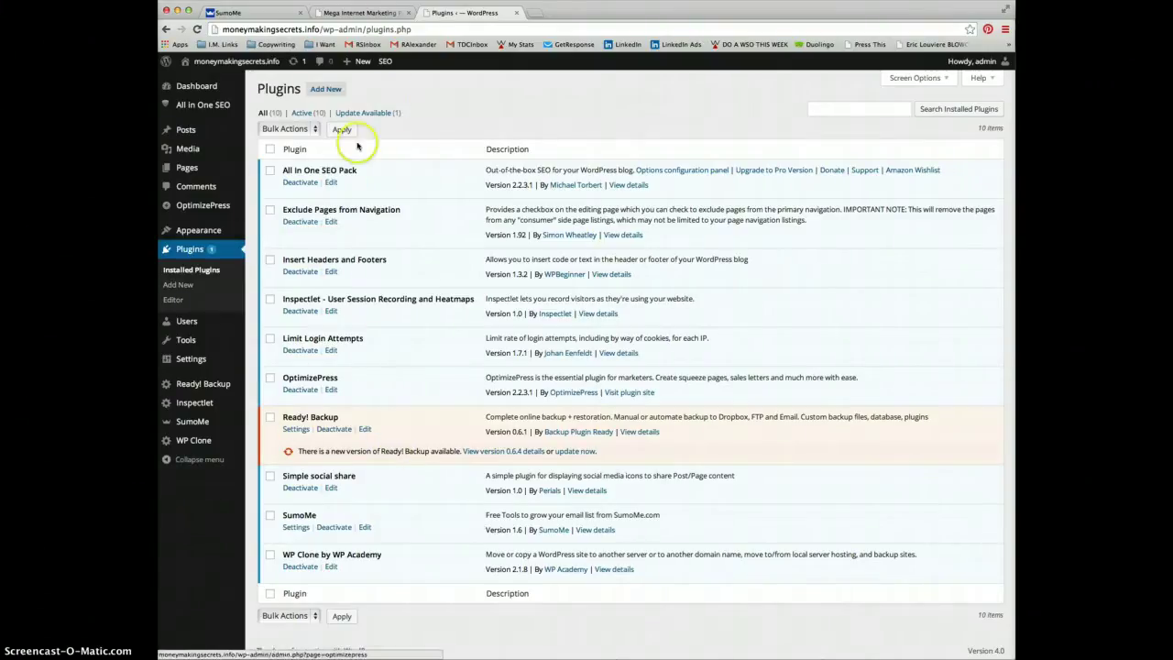
{"action": "left_click", "coordinate": [353, 13]}
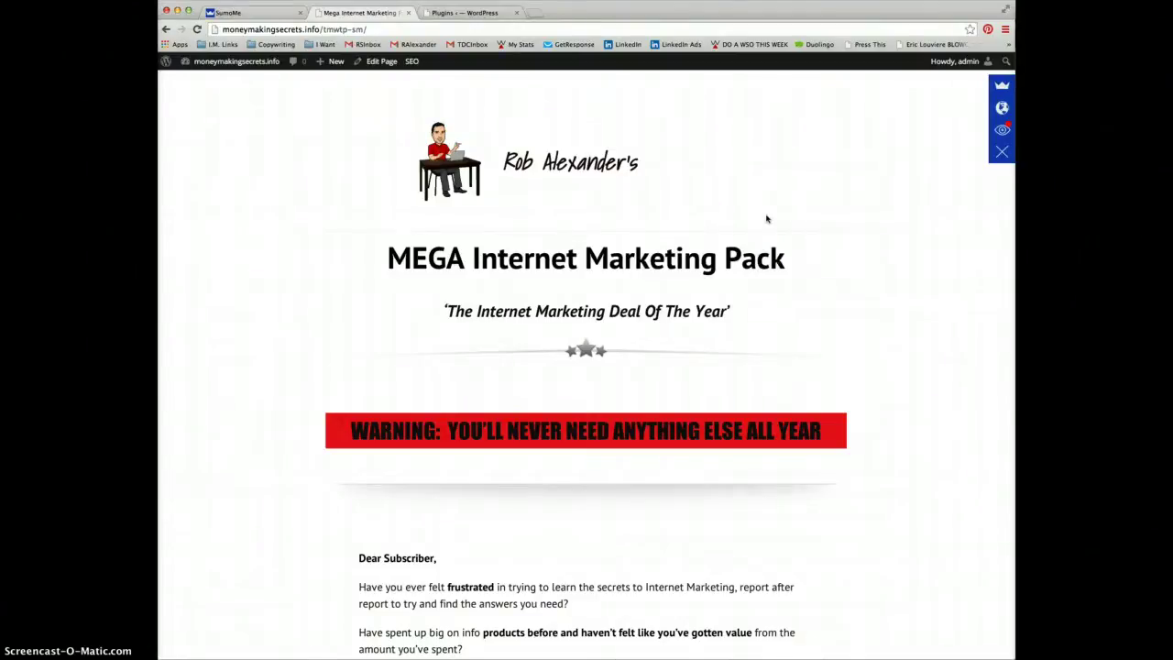
{"action": "left_click", "coordinate": [914, 195]}
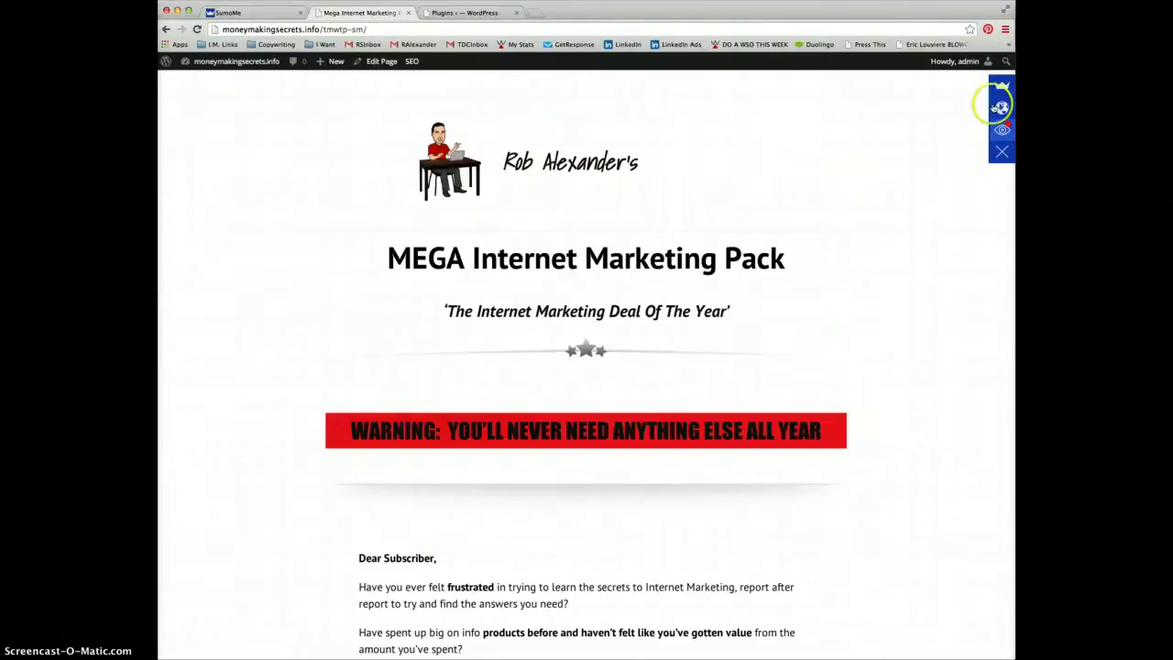
Open SumoMe's Content Analytics campaigns for this page and view the reading heat map of My Campaign
{"action": "left_click", "coordinate": [1003, 89]}
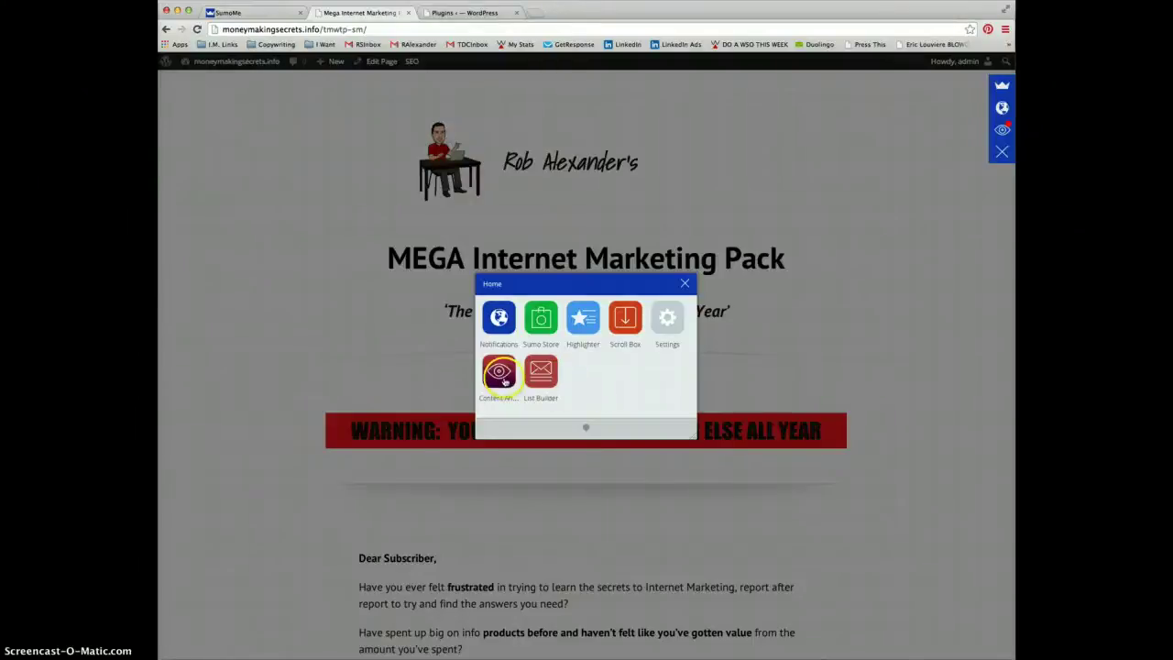
{"action": "mouse_move", "coordinate": [502, 380]}
{"action": "left_click", "coordinate": [500, 375]}
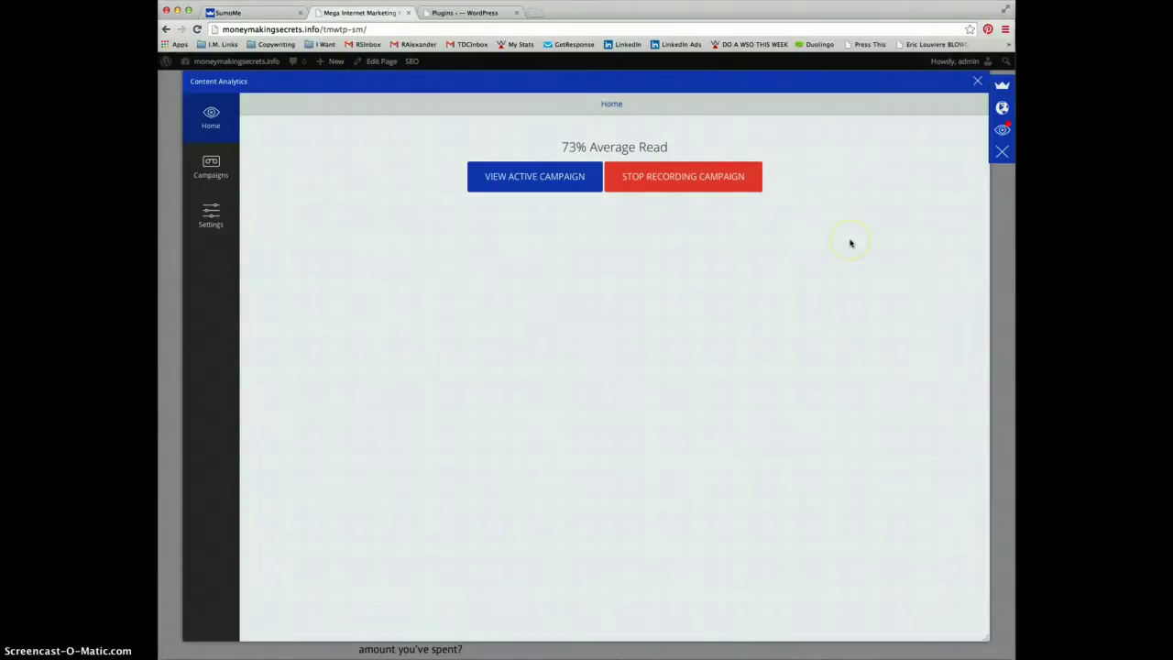
{"action": "left_click", "coordinate": [231, 171]}
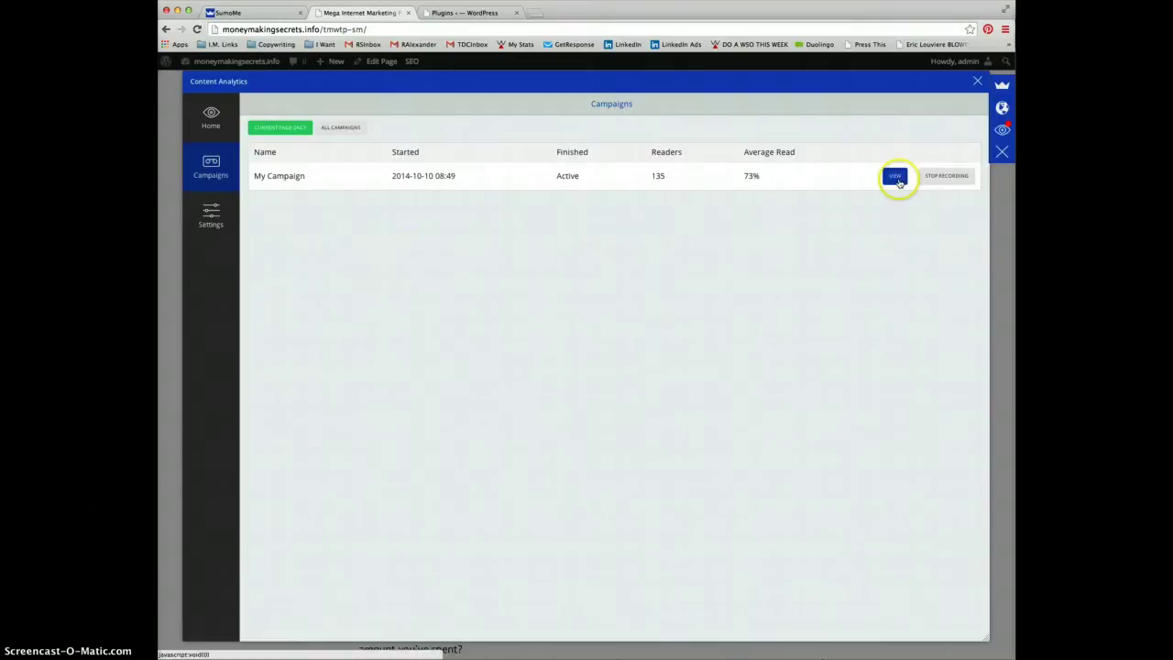
{"action": "left_click", "coordinate": [897, 179]}
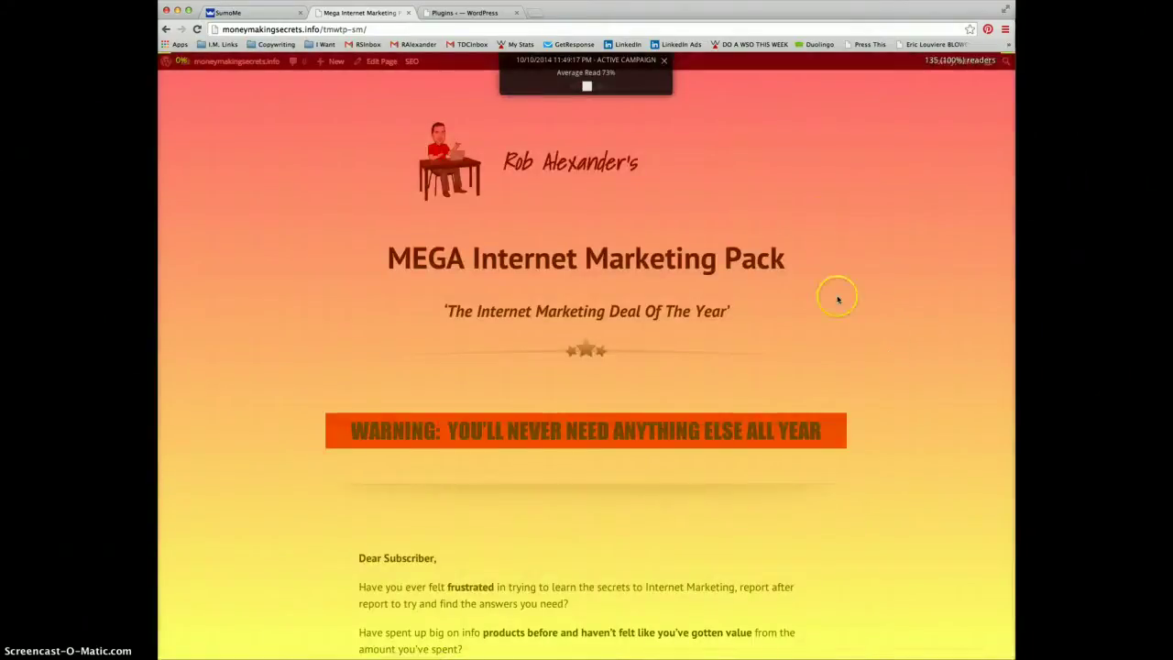
Load moneymakingsecrets.info in a new browser tab and open its Mega Internet Marketing Pack page
{"action": "left_click", "coordinate": [536, 16]}
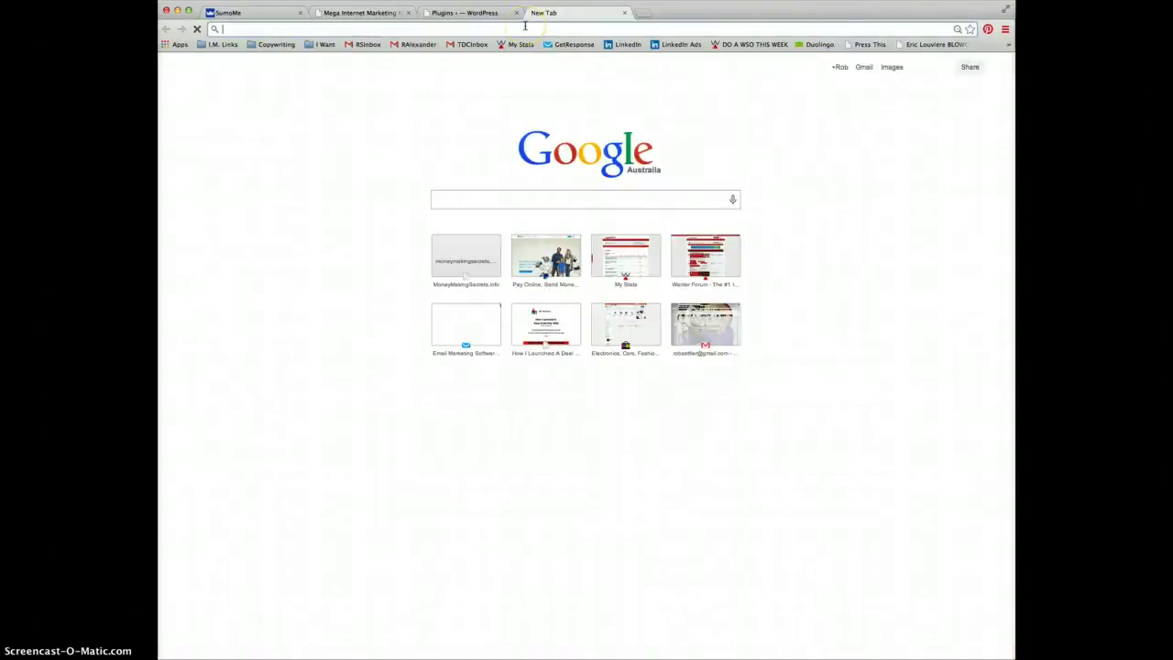
{"action": "type", "text": "money"}
{"action": "key", "text": "Return"}
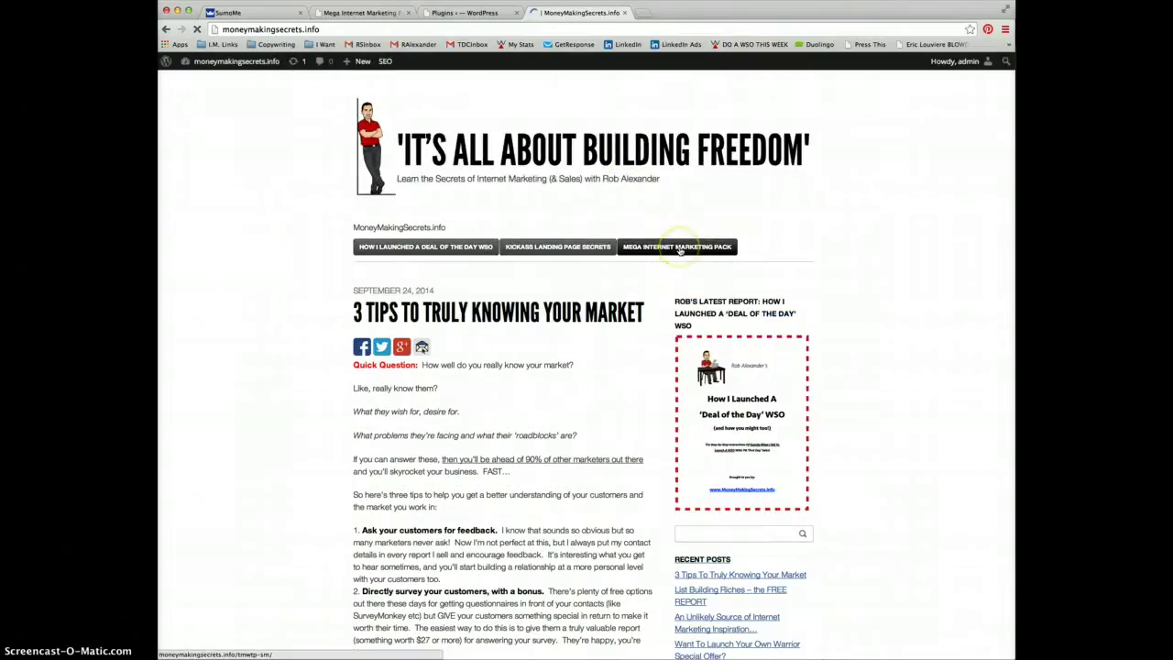
{"action": "left_click", "coordinate": [679, 247]}
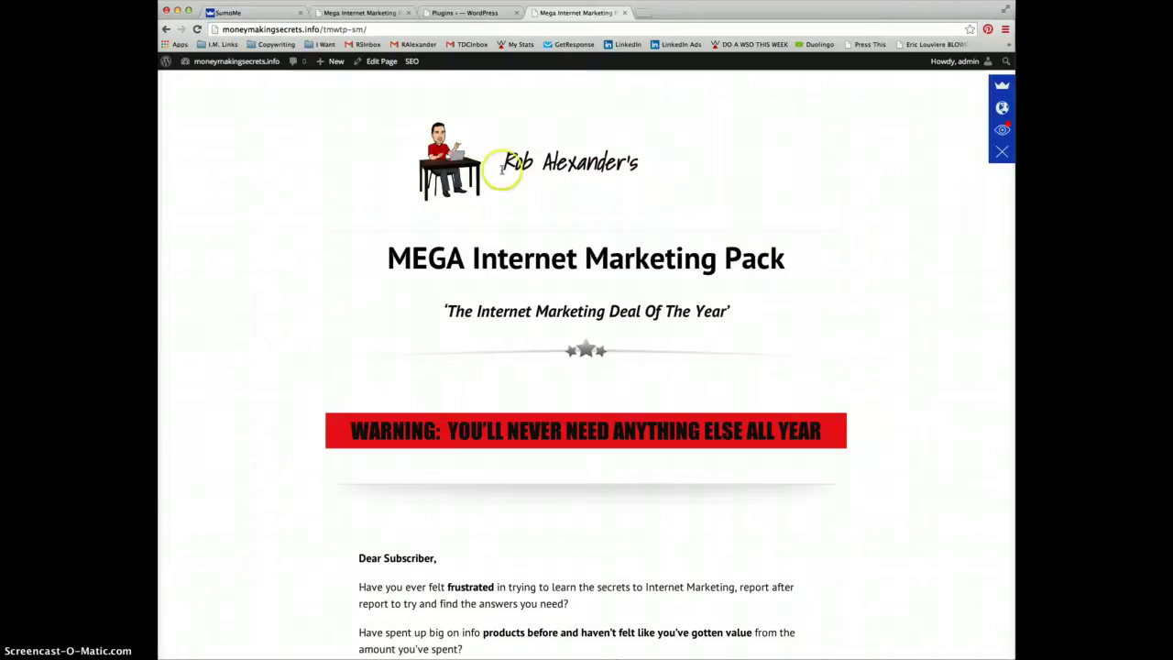
Return to the original sales page with the heat map, exit the overlay and close Content Analytics
{"action": "left_click", "coordinate": [371, 13]}
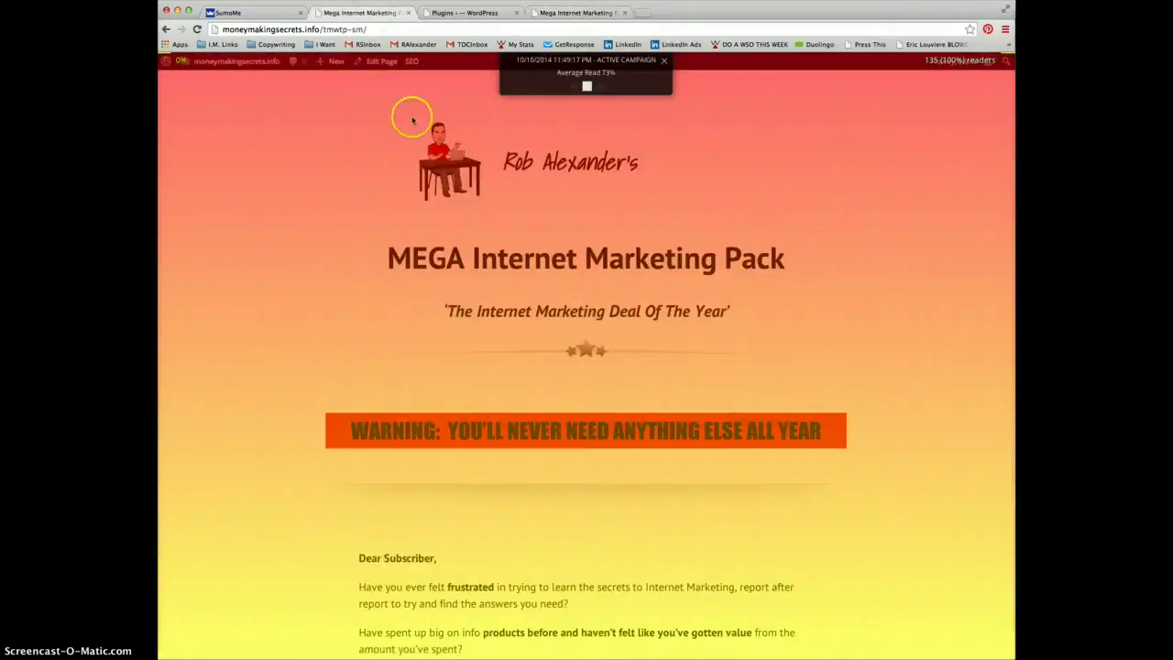
{"action": "left_click", "coordinate": [655, 58]}
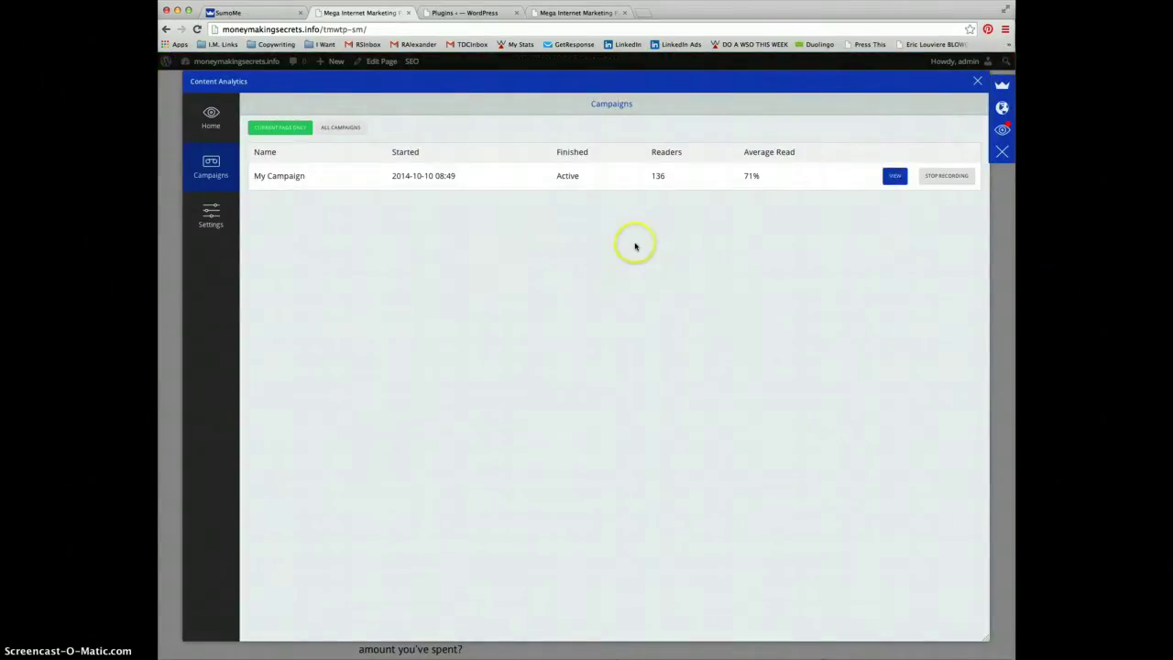
{"action": "left_click", "coordinate": [974, 82]}
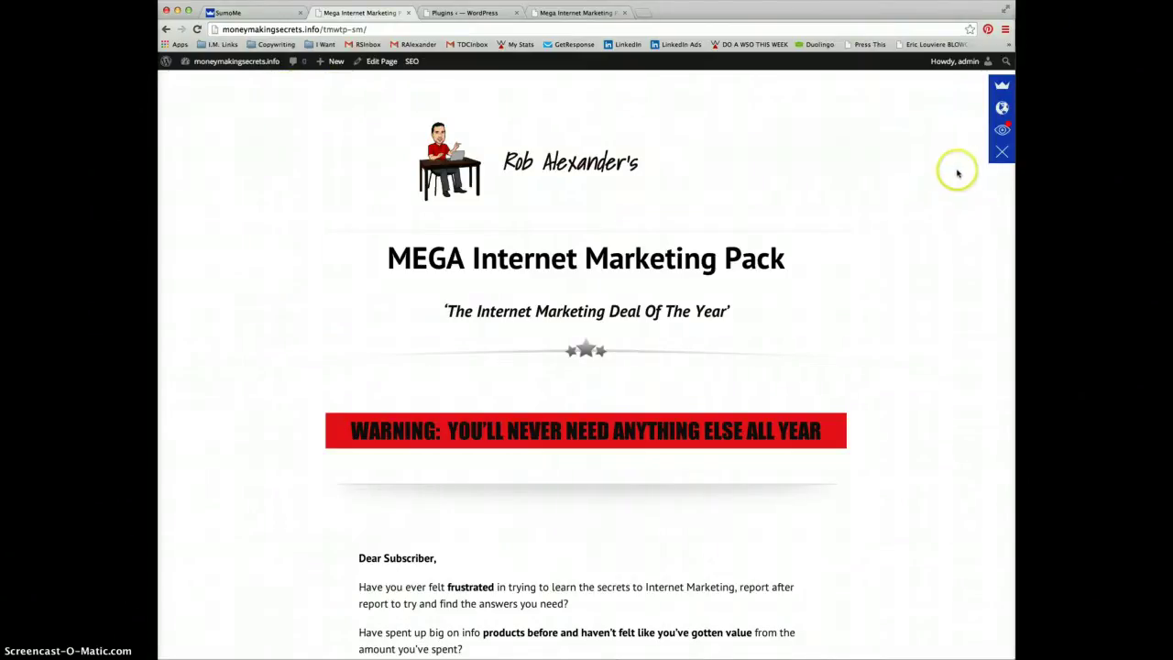
Reopen the active campaign's heat map on the sales page and examine reader retention between the 0% and 10% markers
{"action": "left_click", "coordinate": [1002, 129]}
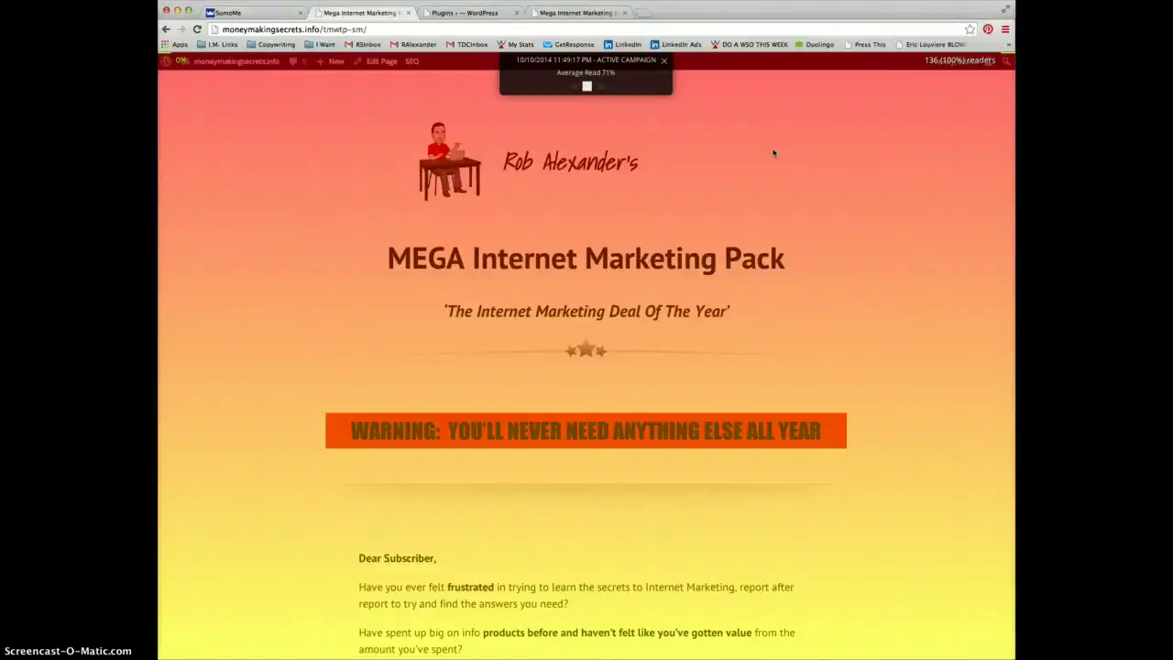
{"action": "left_click", "coordinate": [851, 312]}
{"action": "scroll", "coordinate": [903, 116], "scroll_direction": "down", "scroll_amount": 5}
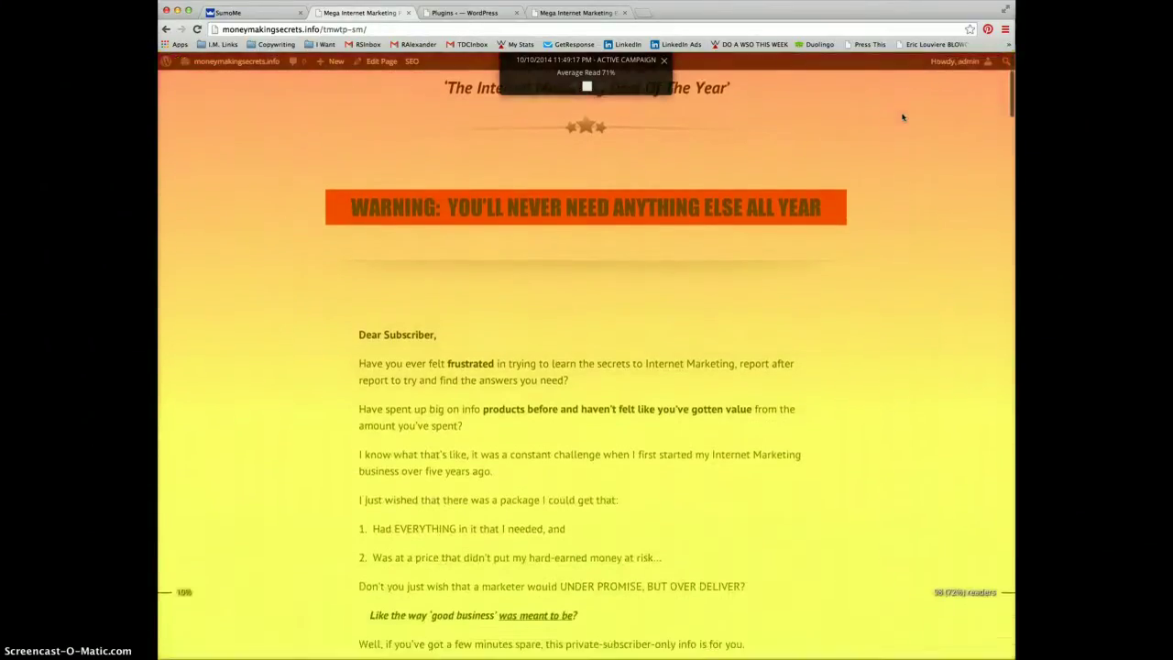
{"action": "scroll", "coordinate": [903, 116], "scroll_direction": "down", "scroll_amount": 4}
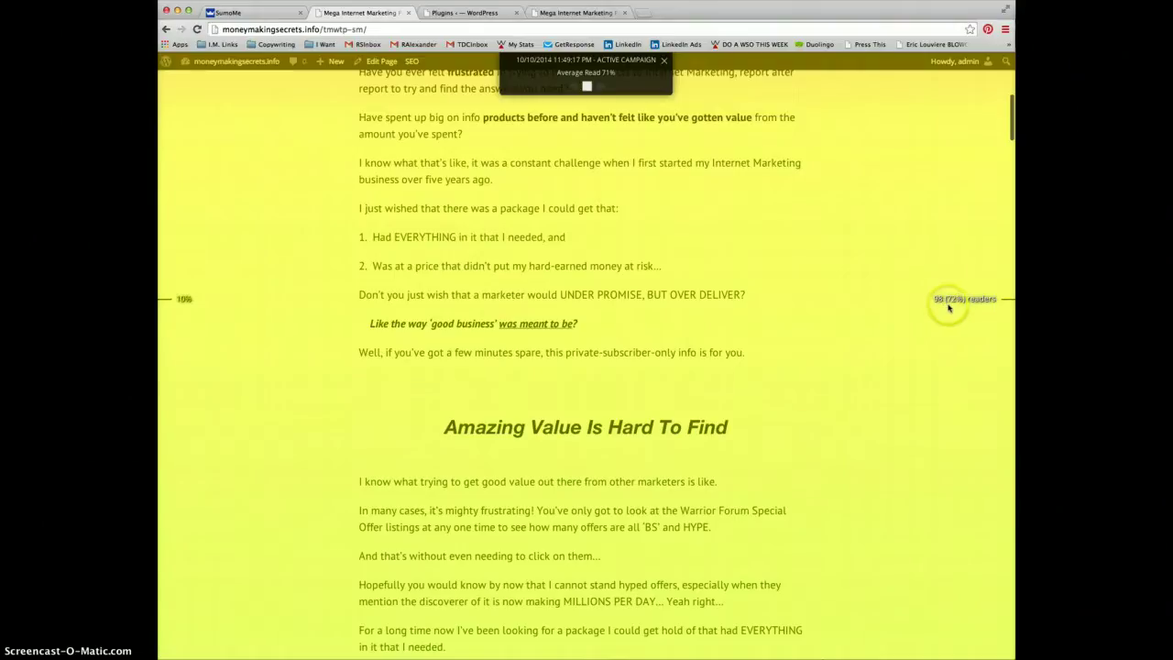
{"action": "scroll", "coordinate": [953, 307], "scroll_direction": "up", "scroll_amount": 5}
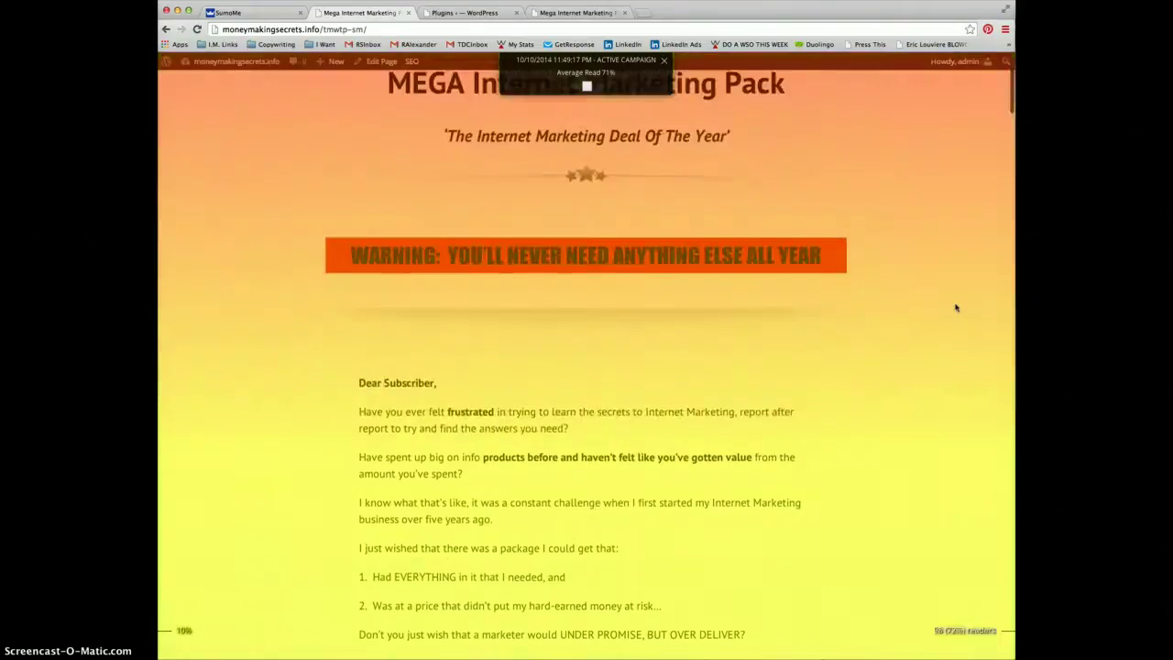
{"action": "scroll", "coordinate": [956, 308], "scroll_direction": "up", "scroll_amount": 2}
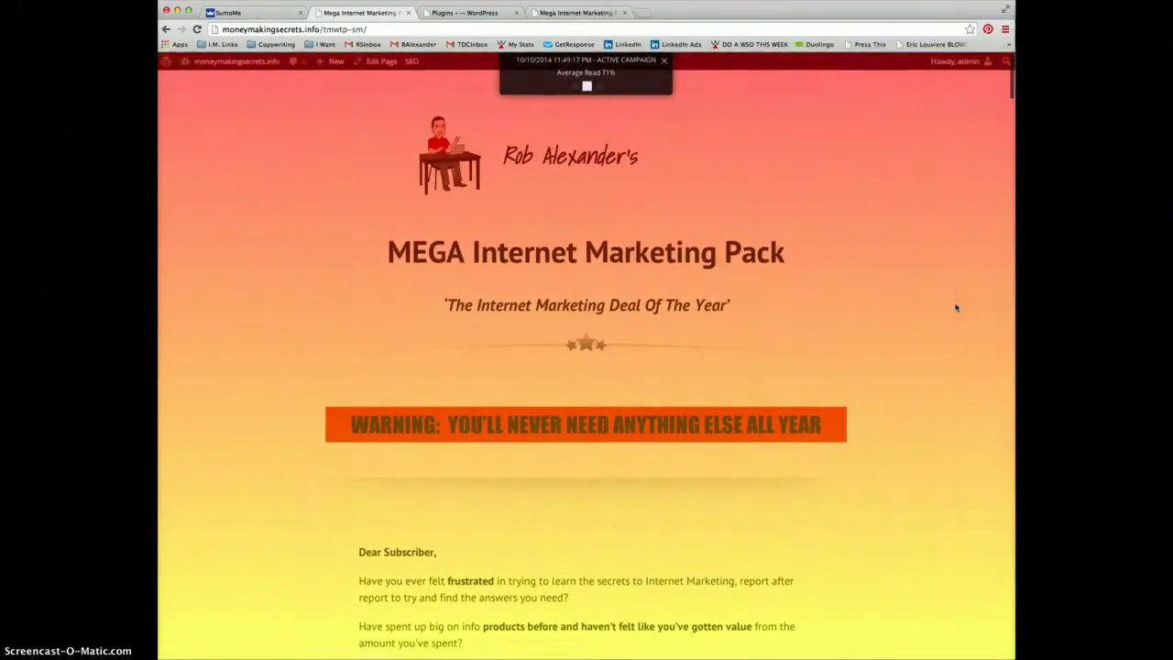
{"action": "scroll", "coordinate": [956, 308], "scroll_direction": "down", "scroll_amount": 4}
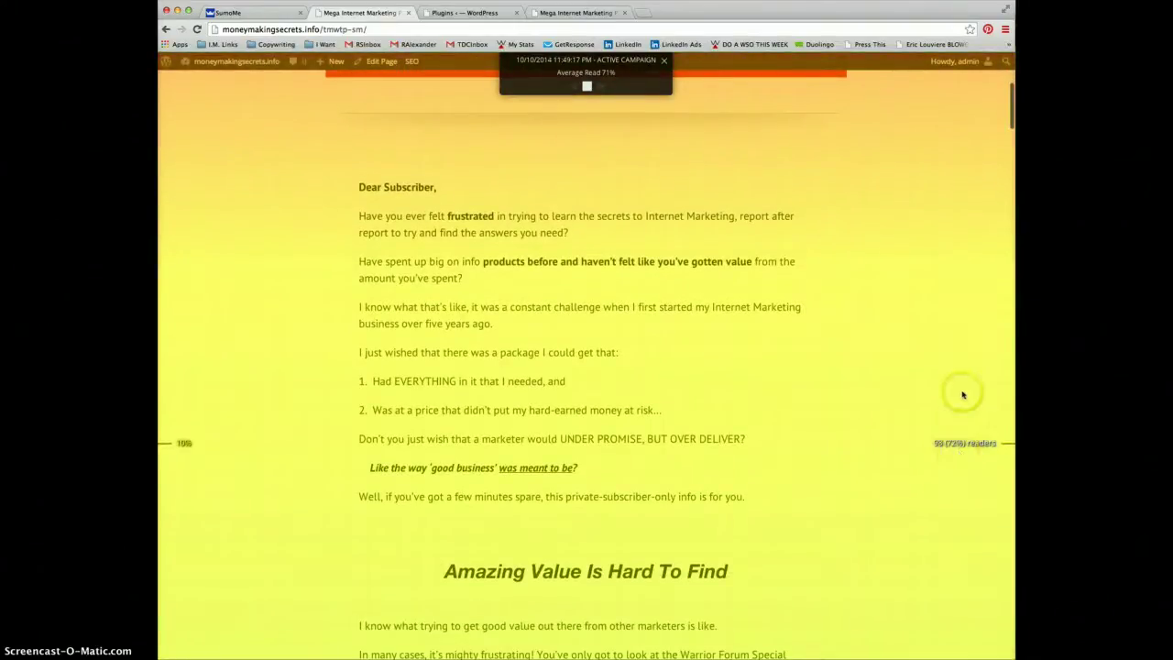
{"action": "scroll", "coordinate": [962, 392], "scroll_direction": "up", "scroll_amount": 1}
{"action": "scroll", "coordinate": [960, 330], "scroll_direction": "up", "scroll_amount": 5}
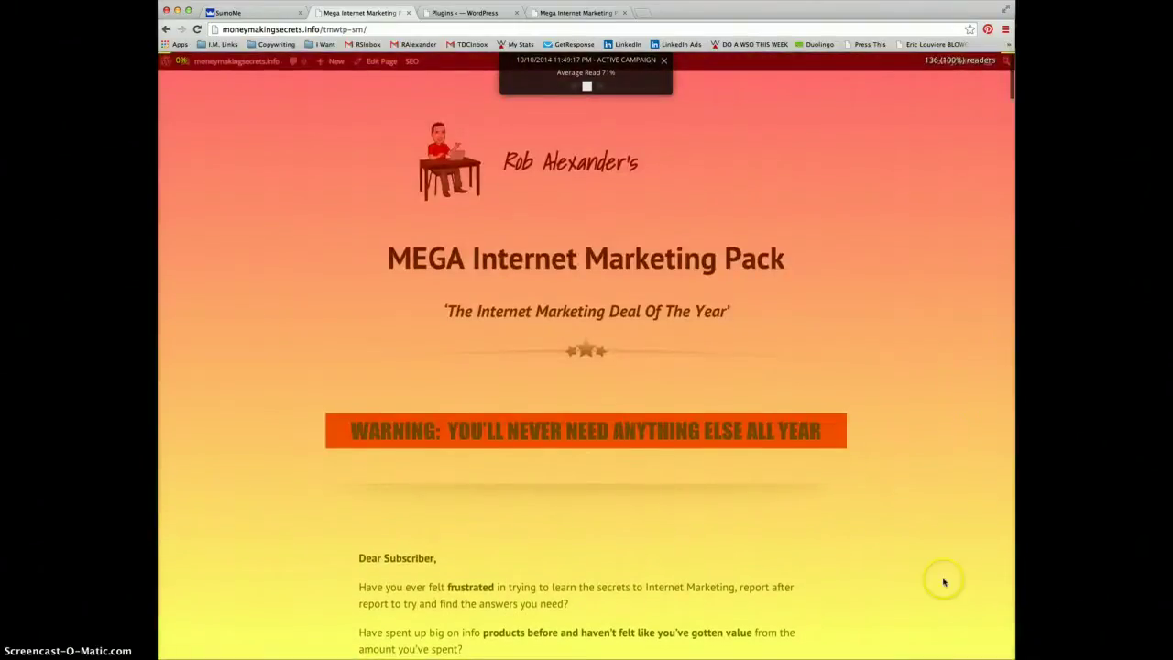
{"action": "scroll", "coordinate": [944, 581], "scroll_direction": "down", "scroll_amount": 2}
{"action": "scroll", "coordinate": [944, 582], "scroll_direction": "down", "scroll_amount": 3}
{"action": "scroll", "coordinate": [944, 582], "scroll_direction": "up", "scroll_amount": 5}
{"action": "scroll", "coordinate": [926, 615], "scroll_direction": "down", "scroll_amount": 2}
{"action": "scroll", "coordinate": [928, 615], "scroll_direction": "down", "scroll_amount": 2}
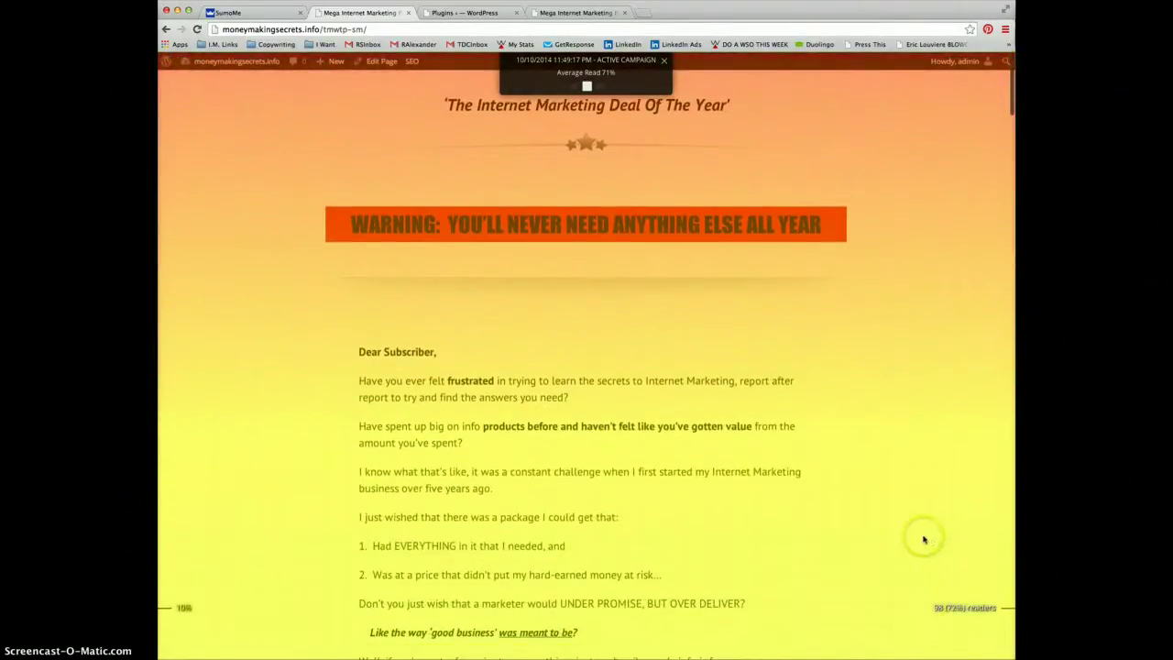
{"action": "scroll", "coordinate": [920, 539], "scroll_direction": "up", "scroll_amount": 1}
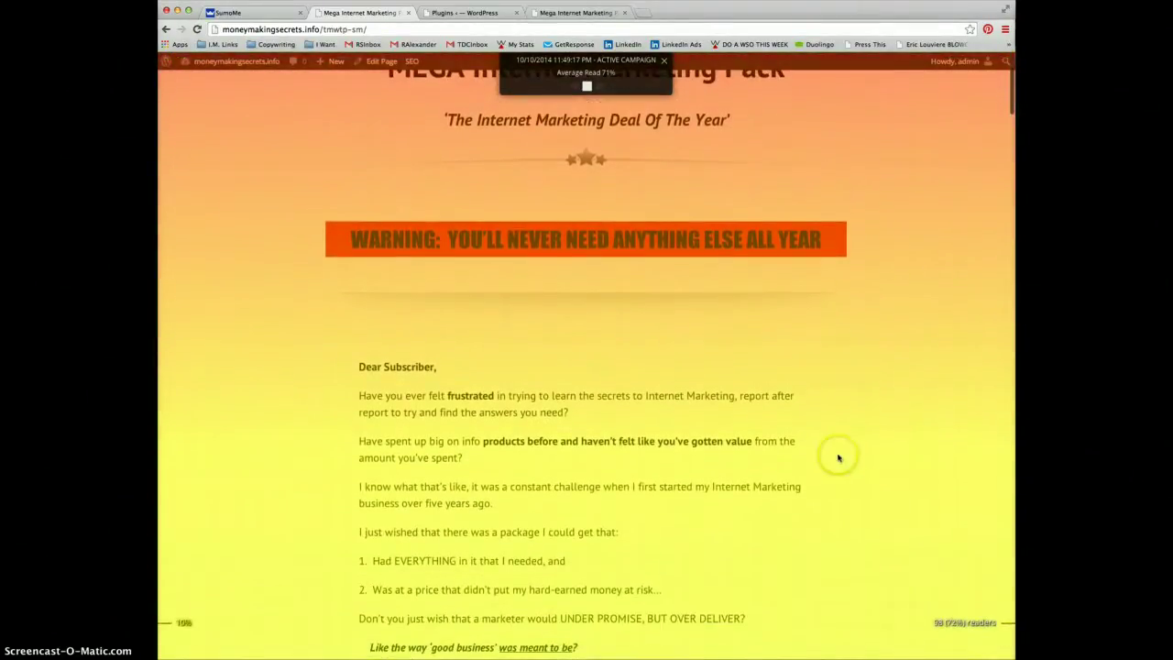
{"action": "scroll", "coordinate": [840, 458], "scroll_direction": "up", "scroll_amount": 4}
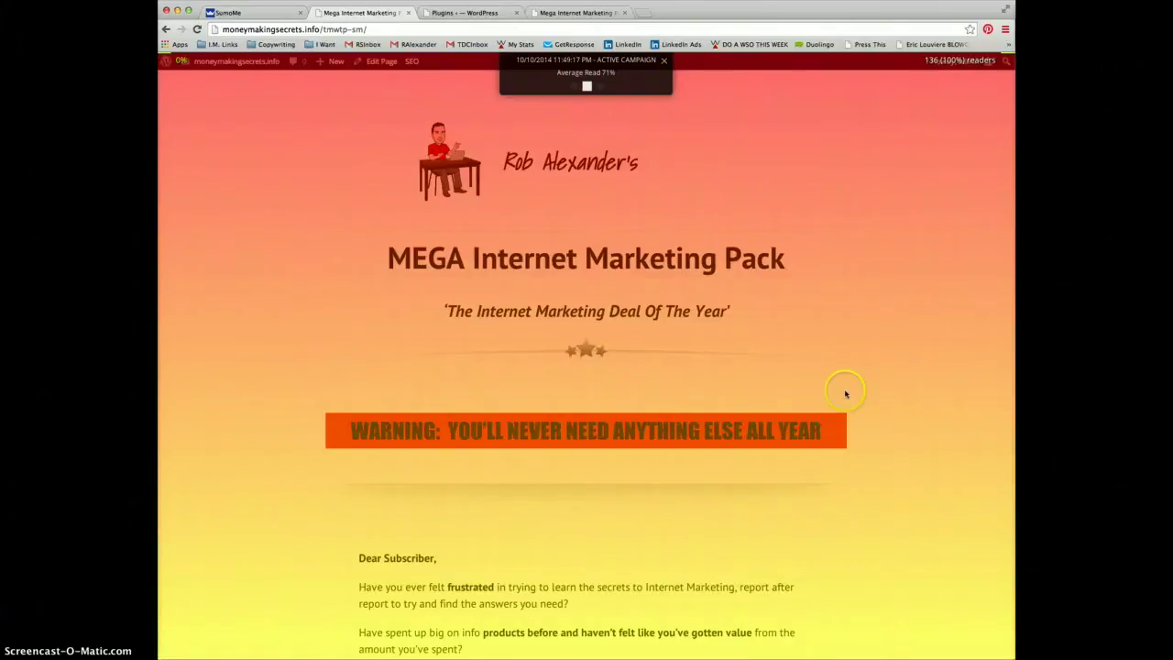
{"action": "scroll", "coordinate": [914, 395], "scroll_direction": "down", "scroll_amount": 4}
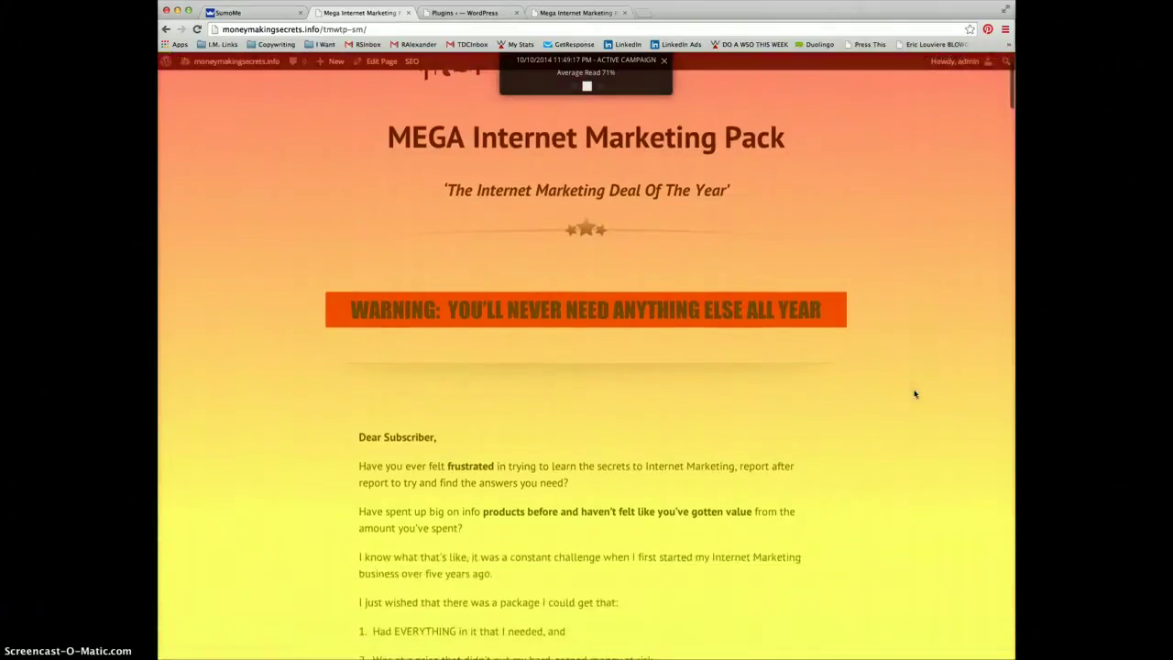
{"action": "scroll", "coordinate": [914, 394], "scroll_direction": "up", "scroll_amount": 6}
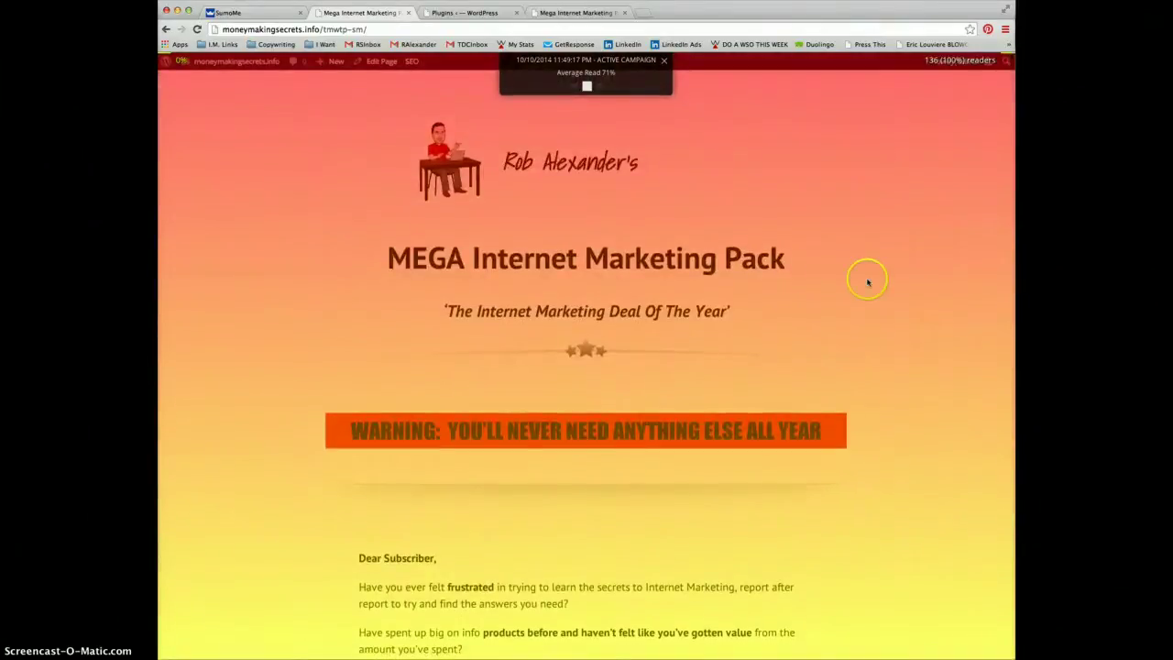
{"action": "scroll", "coordinate": [859, 263], "scroll_direction": "down", "scroll_amount": 3}
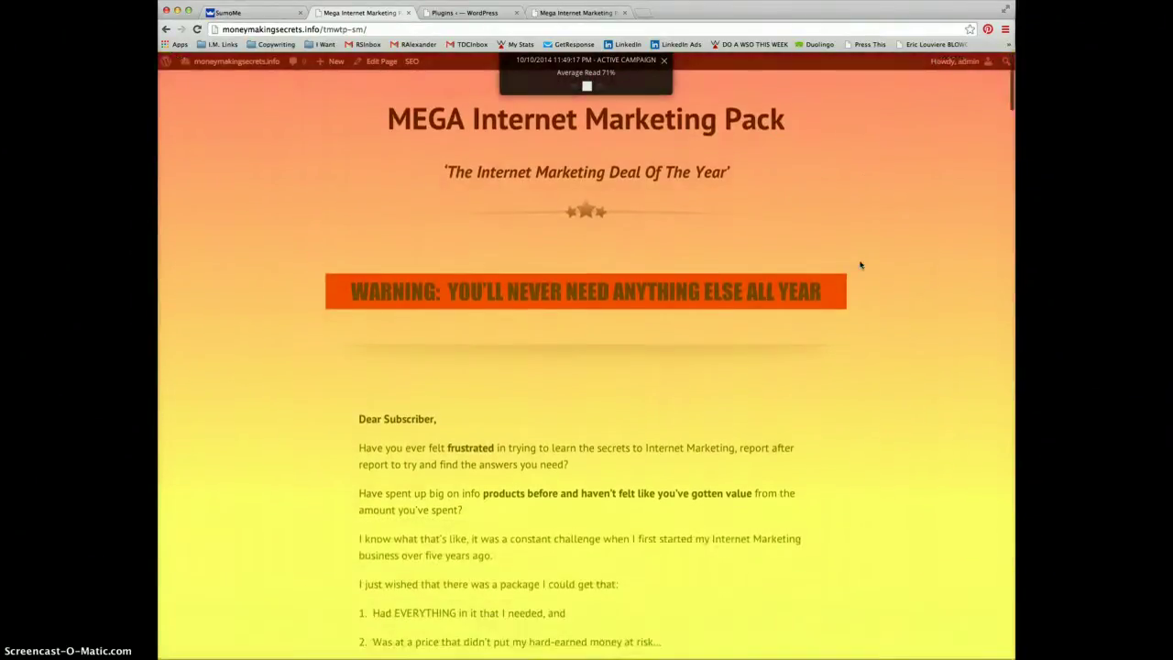
Examine the heat map over the sales page's headline and opening paragraphs, down to the 10% marker
{"action": "scroll", "coordinate": [859, 265], "scroll_direction": "down", "scroll_amount": 8}
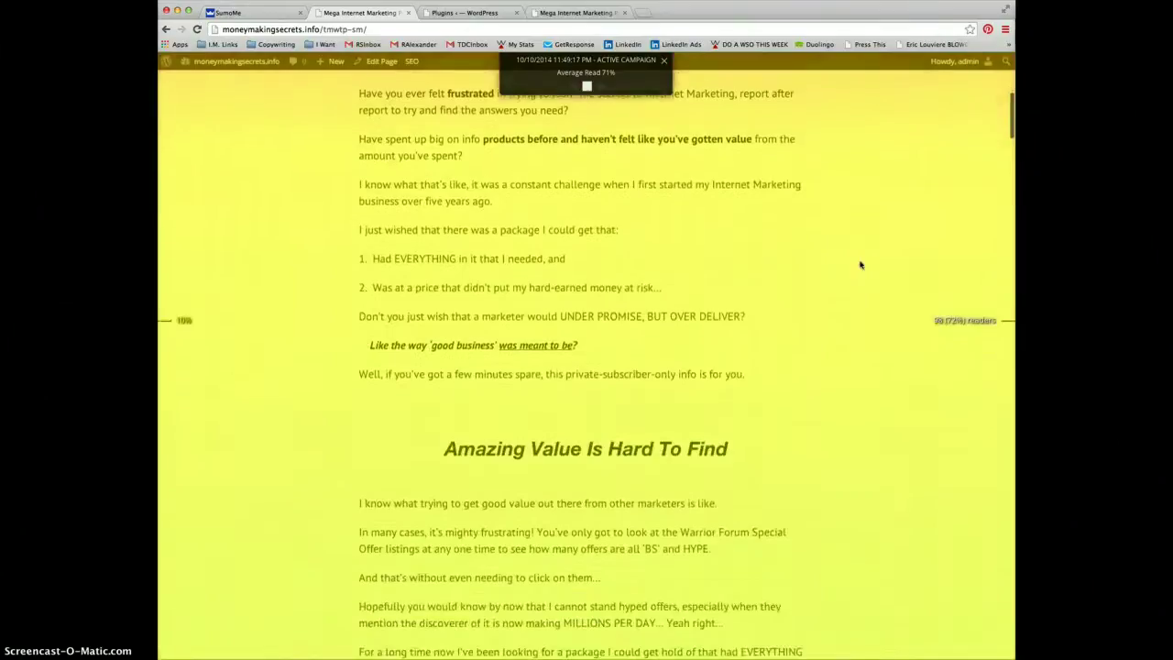
{"action": "scroll", "coordinate": [860, 264], "scroll_direction": "down", "scroll_amount": 3}
{"action": "scroll", "coordinate": [859, 265], "scroll_direction": "up", "scroll_amount": 11}
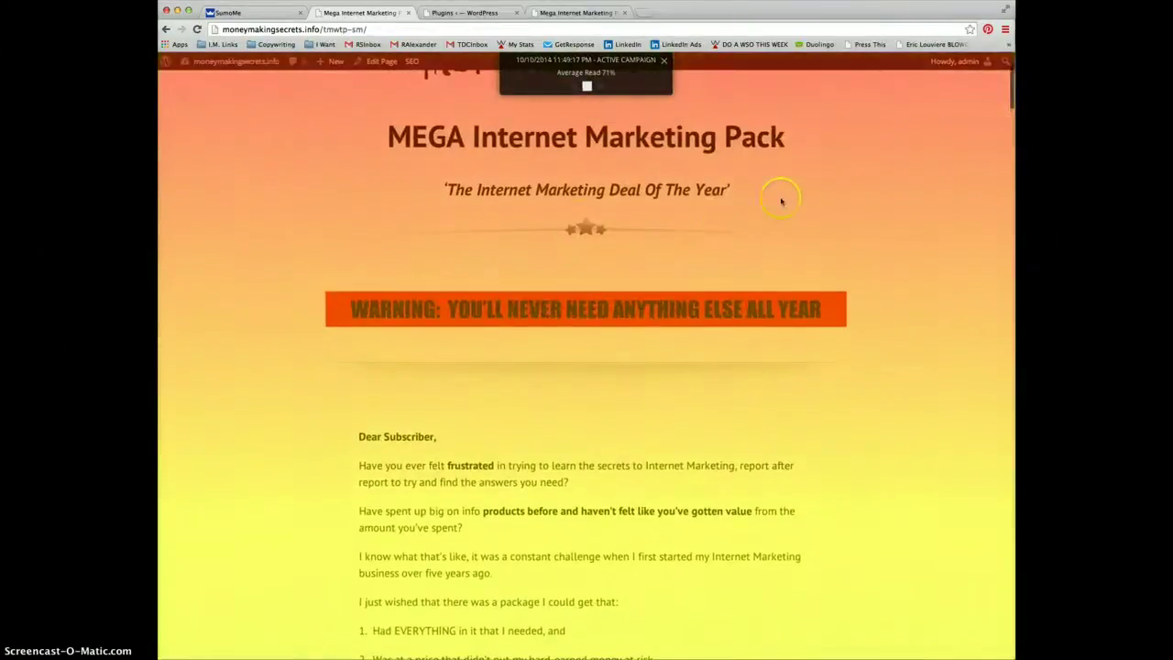
{"action": "scroll", "coordinate": [860, 306], "scroll_direction": "up", "scroll_amount": 3}
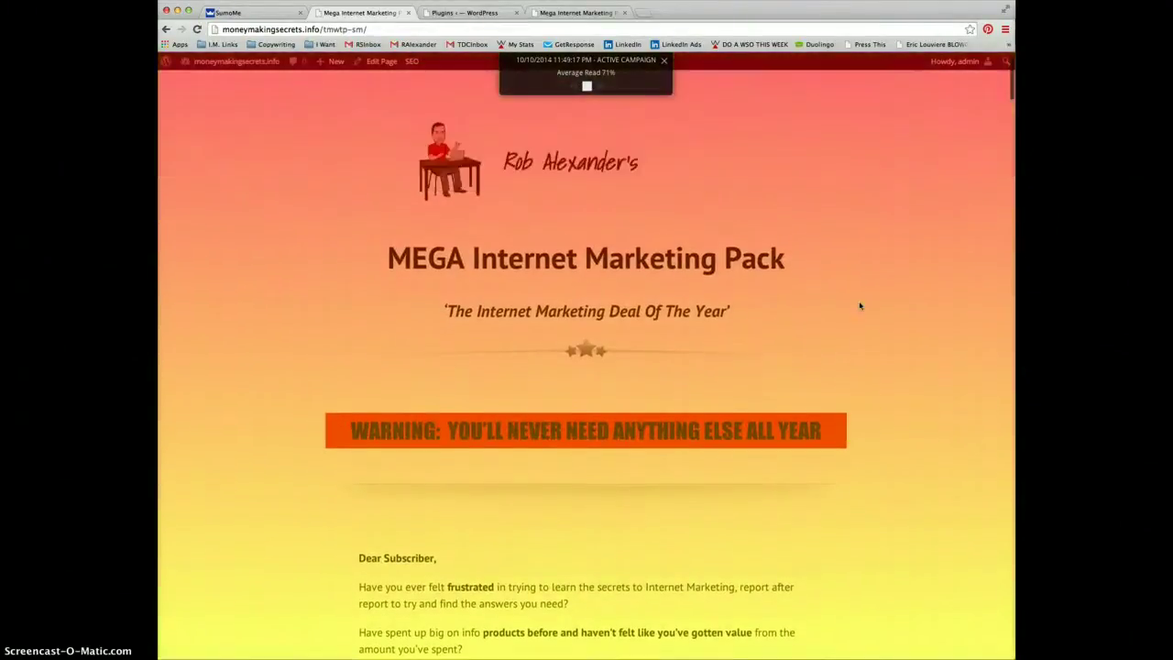
{"action": "scroll", "coordinate": [860, 306], "scroll_direction": "down", "scroll_amount": 4}
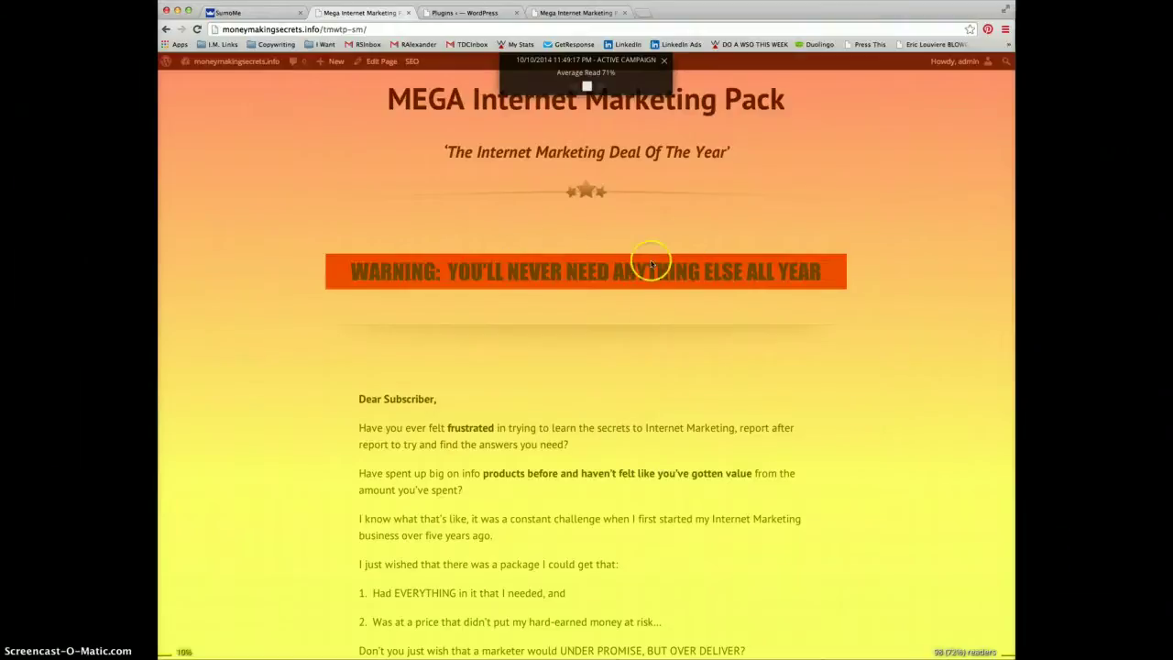
{"action": "scroll", "coordinate": [843, 427], "scroll_direction": "down", "scroll_amount": 5}
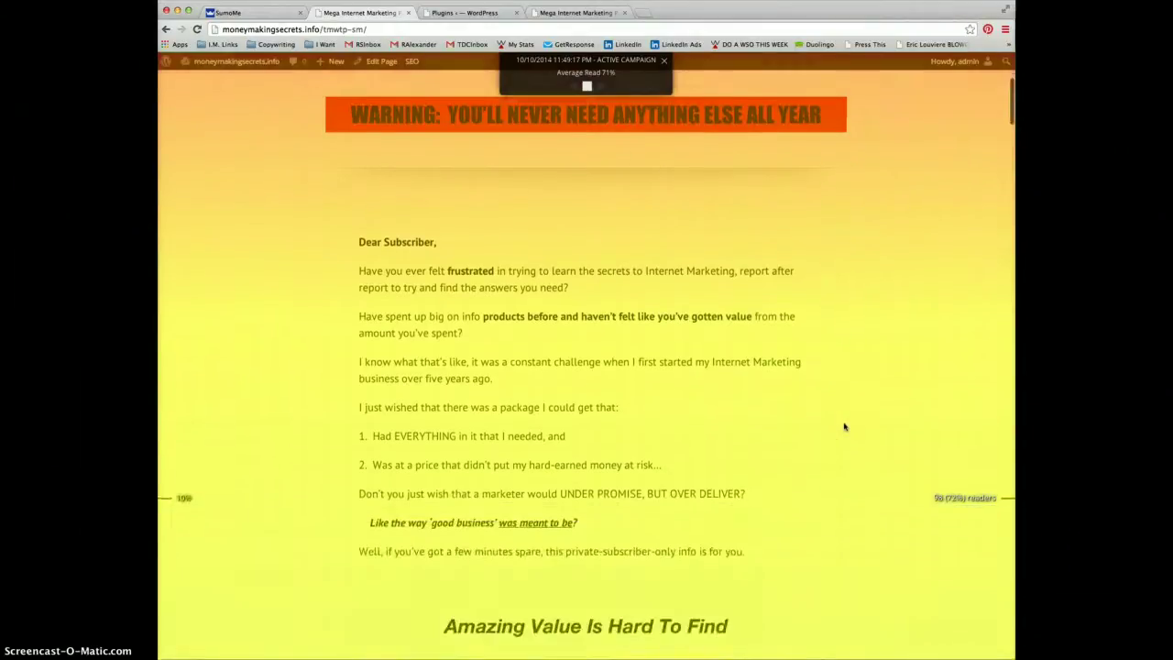
{"action": "scroll", "coordinate": [845, 426], "scroll_direction": "down", "scroll_amount": 7}
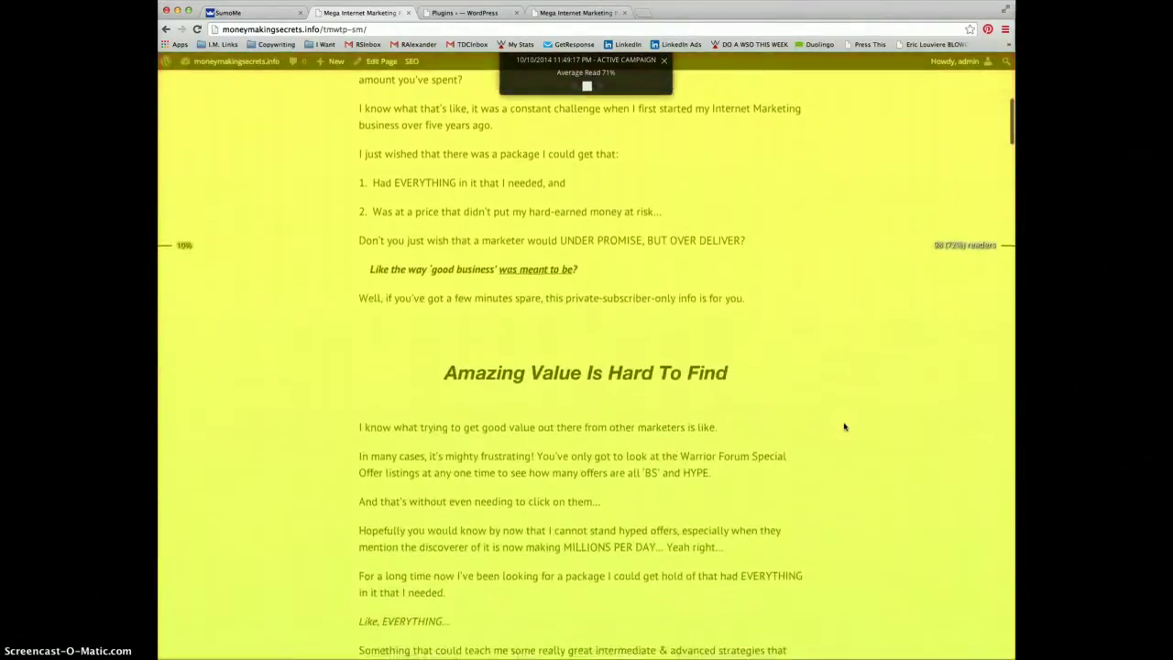
{"action": "scroll", "coordinate": [843, 425], "scroll_direction": "up", "scroll_amount": 7}
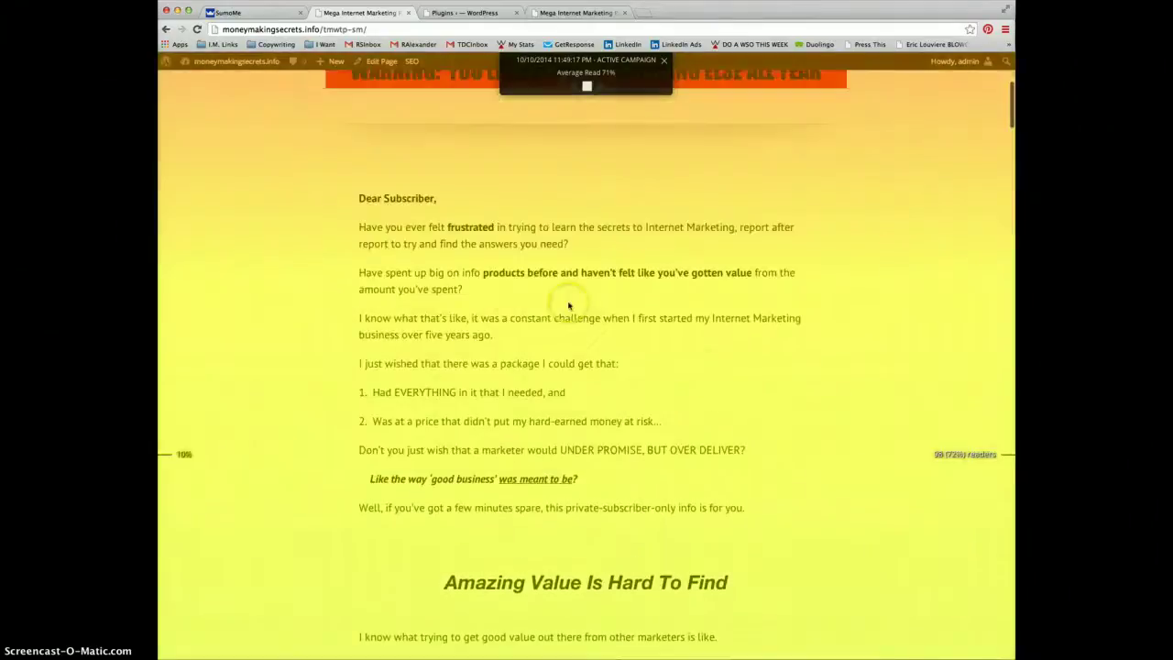
{"action": "left_click", "coordinate": [518, 206]}
{"action": "scroll", "coordinate": [837, 353], "scroll_direction": "down", "scroll_amount": 8}
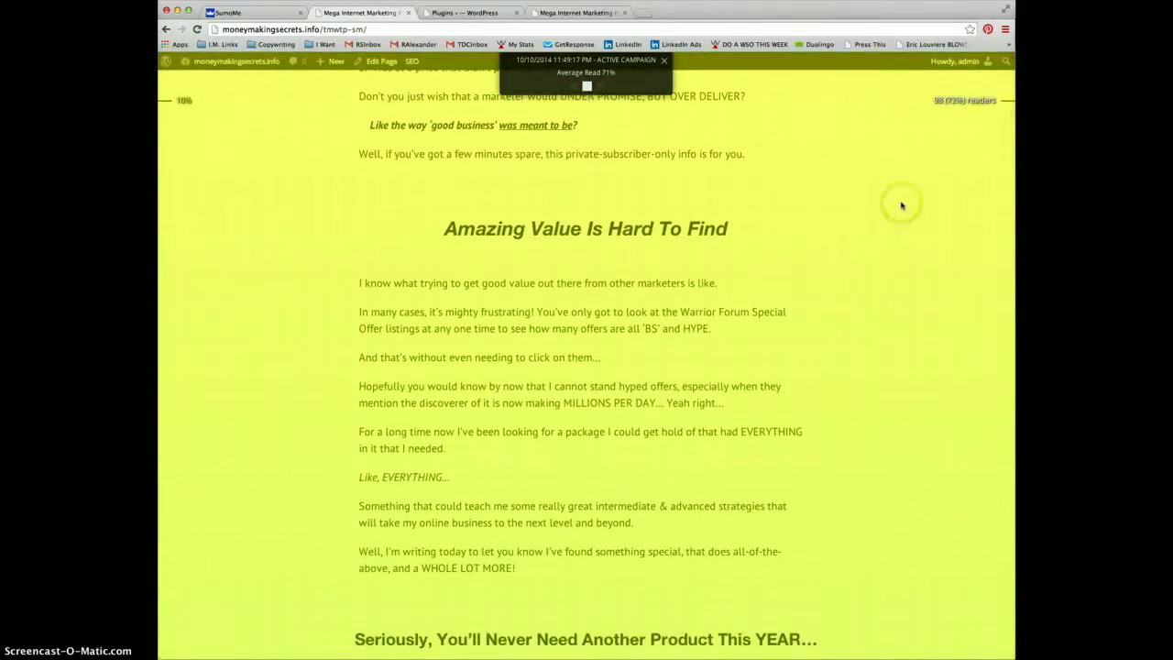
Follow the heat map down the sales letter and read the reader figures at the 20%, 30% and 40% markers
{"action": "scroll", "coordinate": [901, 201], "scroll_direction": "down", "scroll_amount": 12}
{"action": "scroll", "coordinate": [901, 205], "scroll_direction": "down", "scroll_amount": 2}
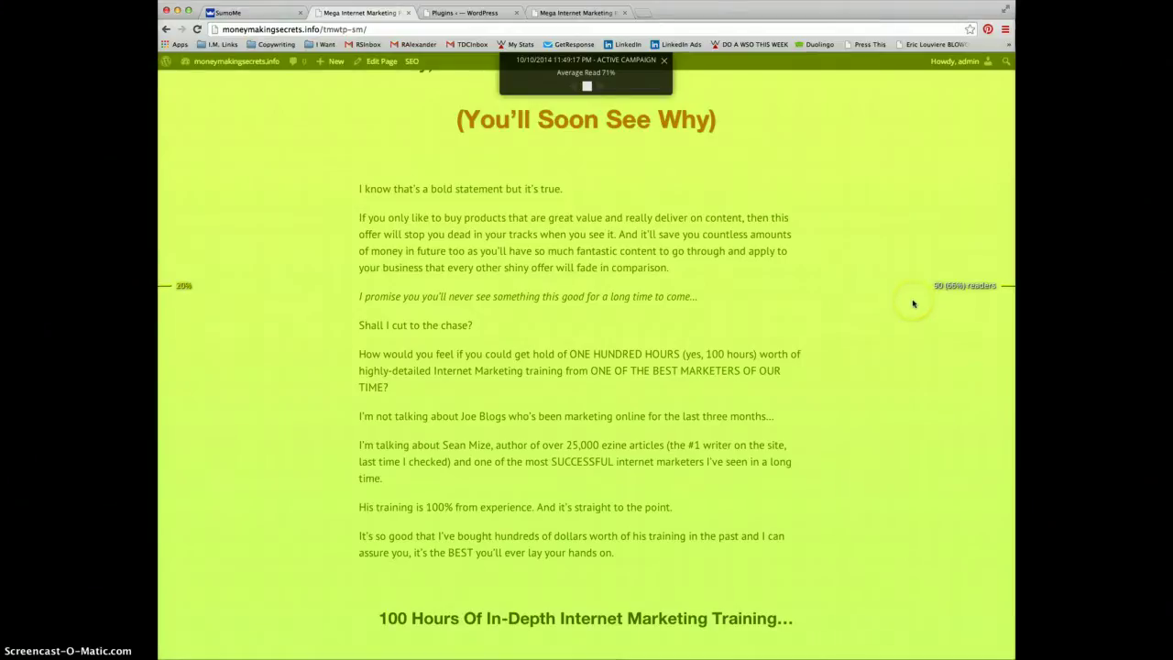
{"action": "scroll", "coordinate": [913, 303], "scroll_direction": "down", "scroll_amount": 1}
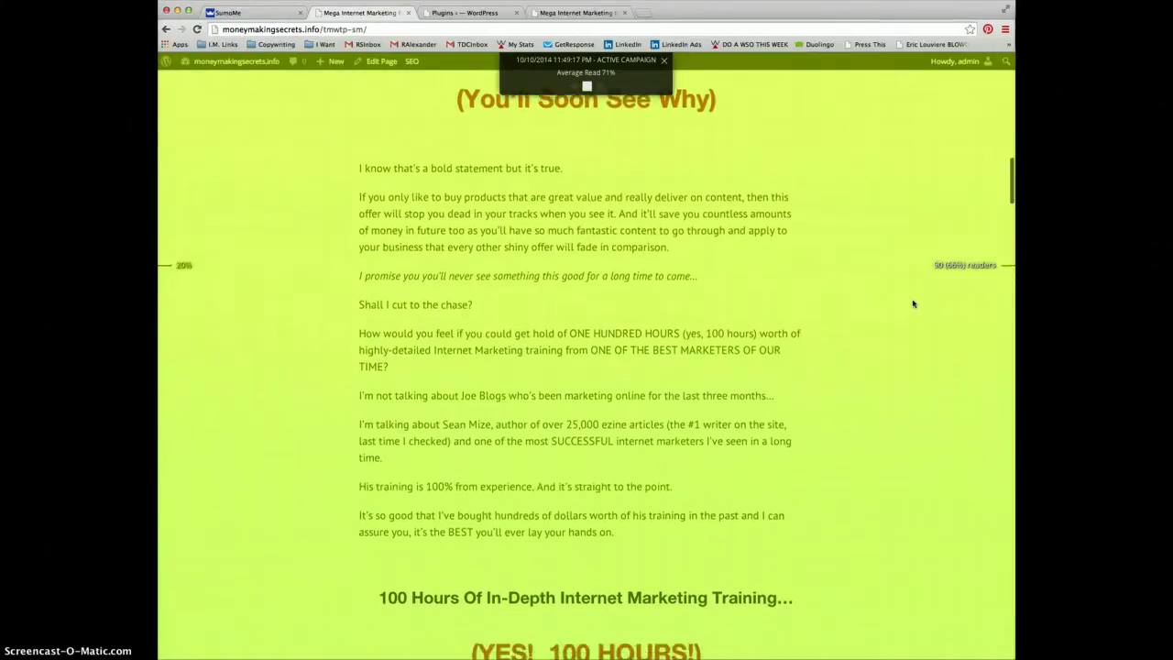
{"action": "scroll", "coordinate": [913, 304], "scroll_direction": "down", "scroll_amount": 10}
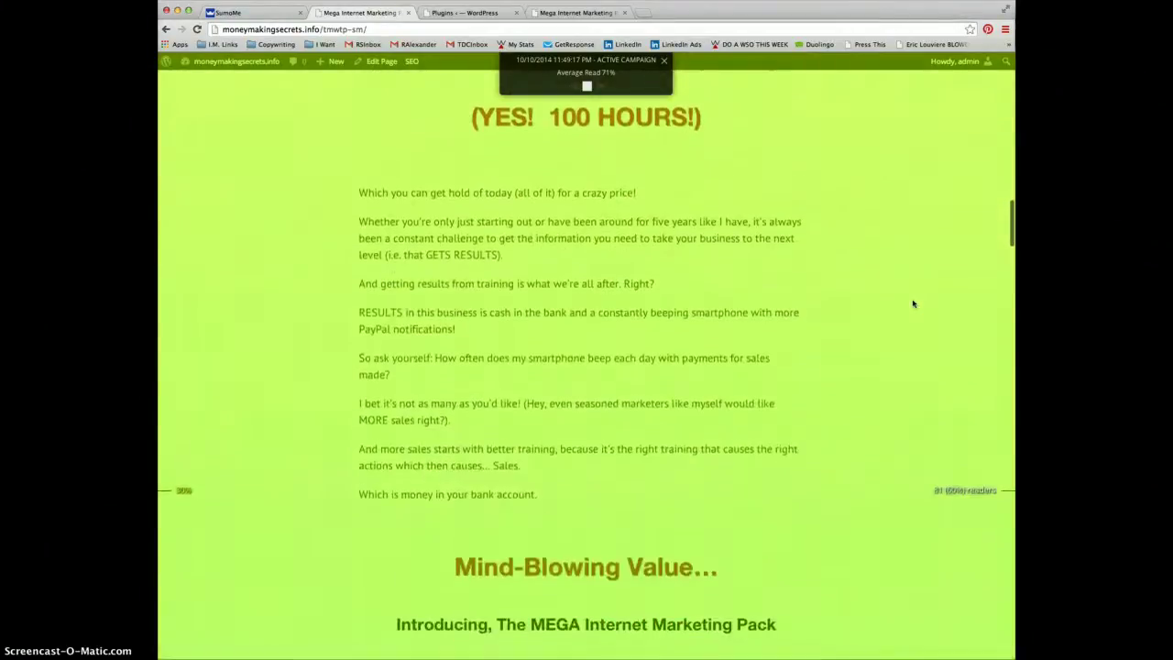
{"action": "scroll", "coordinate": [913, 303], "scroll_direction": "down", "scroll_amount": 3}
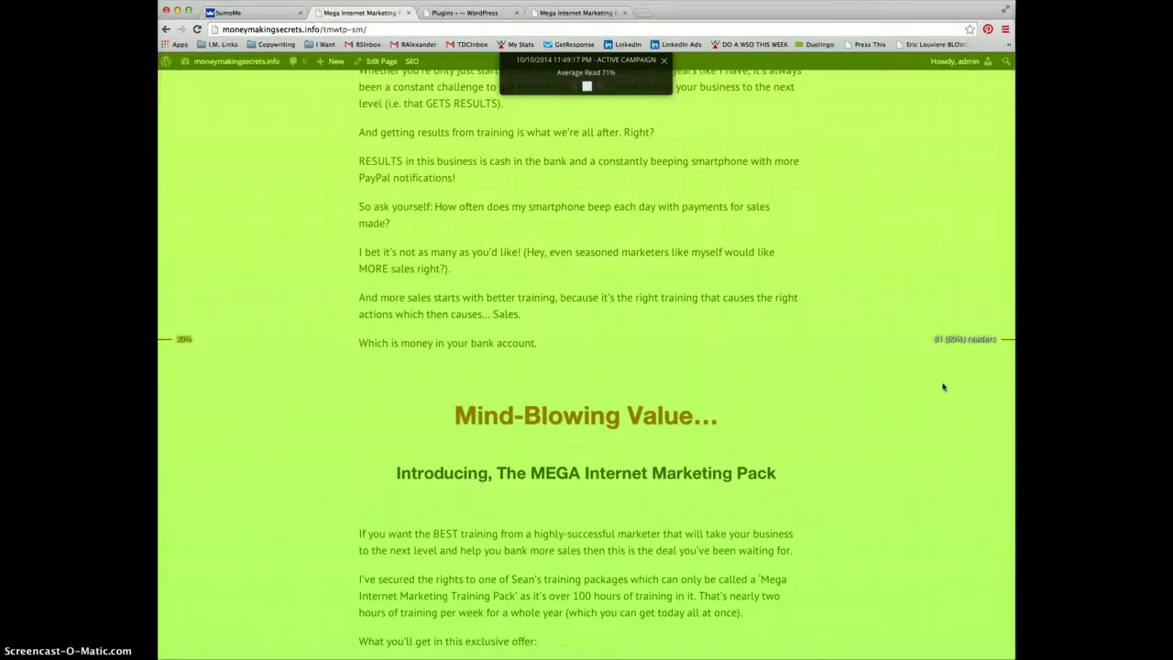
{"action": "scroll", "coordinate": [943, 387], "scroll_direction": "down", "scroll_amount": 10}
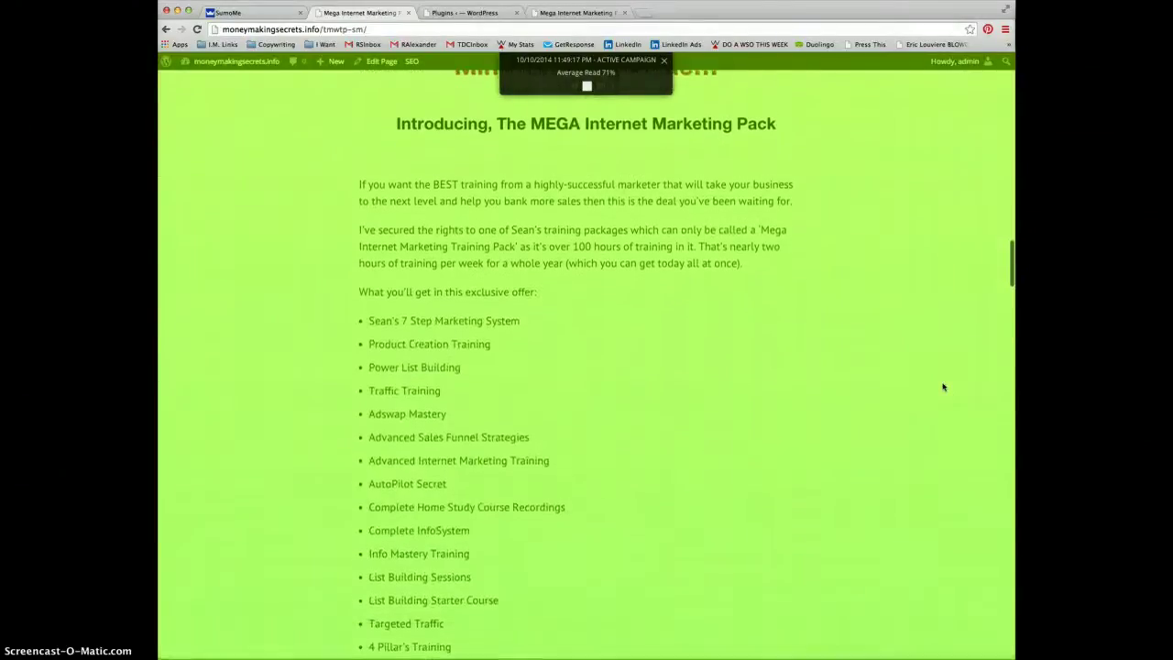
{"action": "scroll", "coordinate": [943, 387], "scroll_direction": "up", "scroll_amount": 4}
{"action": "scroll", "coordinate": [943, 387], "scroll_direction": "down", "scroll_amount": 4}
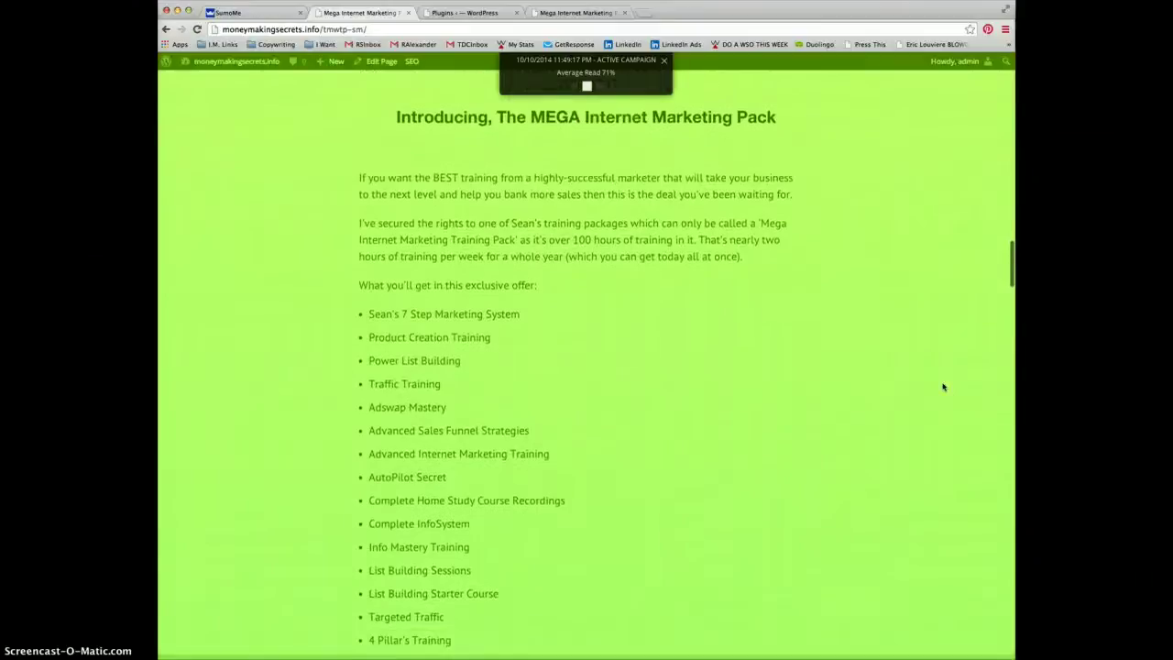
{"action": "scroll", "coordinate": [943, 387], "scroll_direction": "down", "scroll_amount": 9}
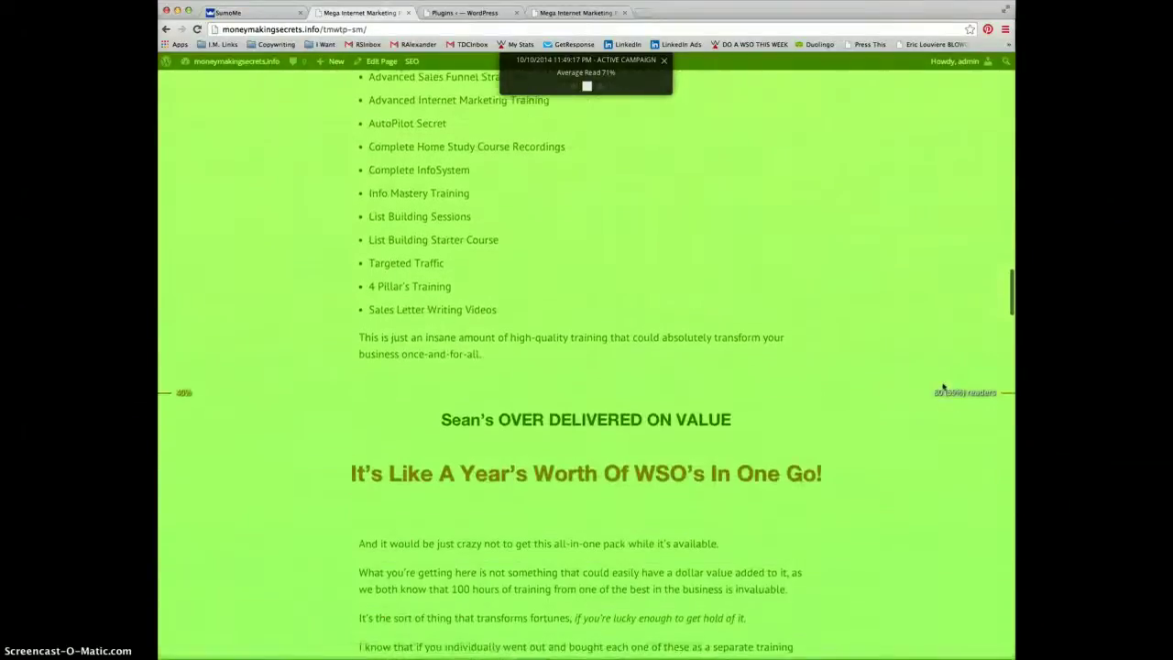
{"action": "scroll", "coordinate": [943, 387], "scroll_direction": "down", "scroll_amount": 3}
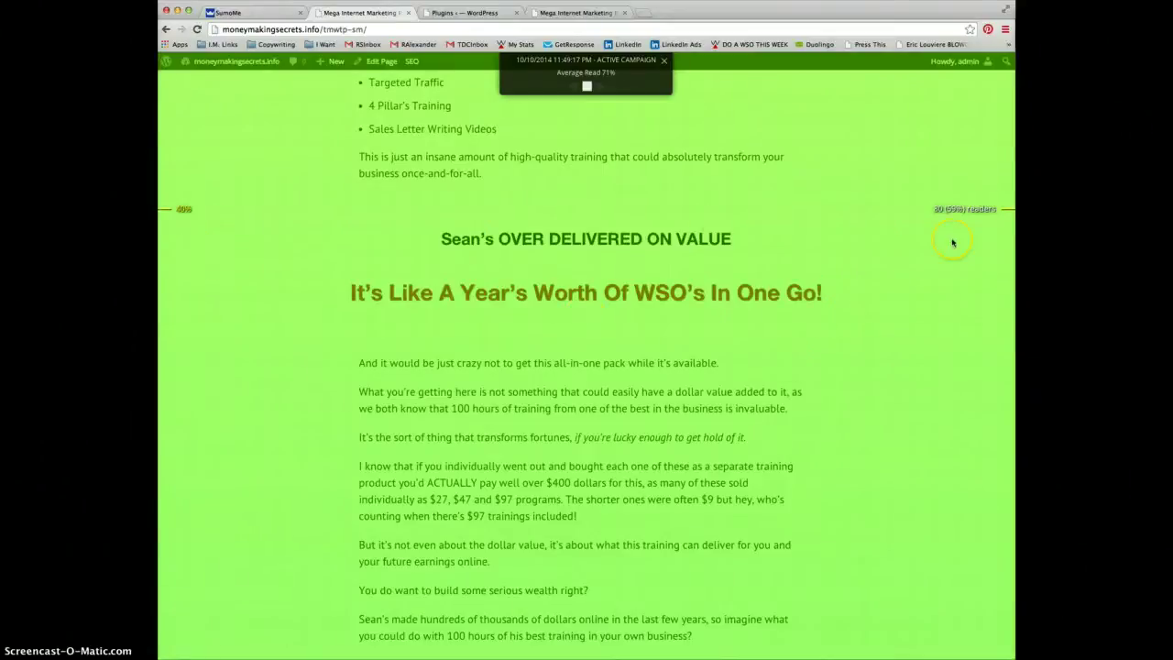
Compare reader retention at the 30% and 40% markers, and continue past the Order Now section to the 50% and 60% markers
{"action": "scroll", "coordinate": [955, 224], "scroll_direction": "up", "scroll_amount": 10}
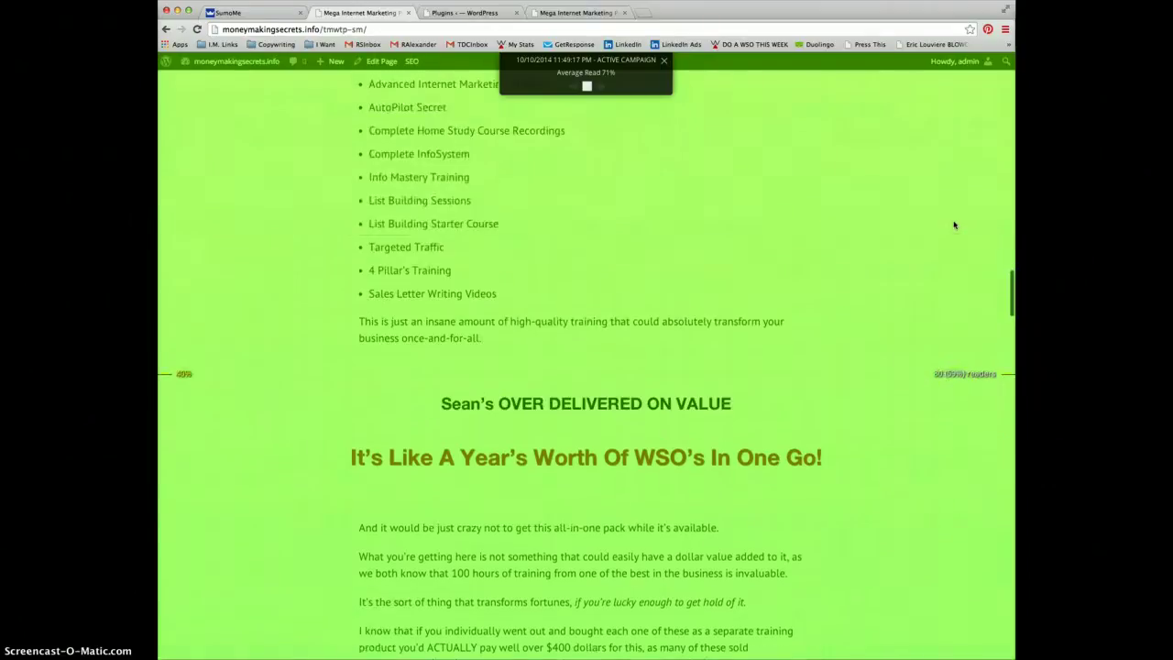
{"action": "scroll", "coordinate": [954, 224], "scroll_direction": "up", "scroll_amount": 4}
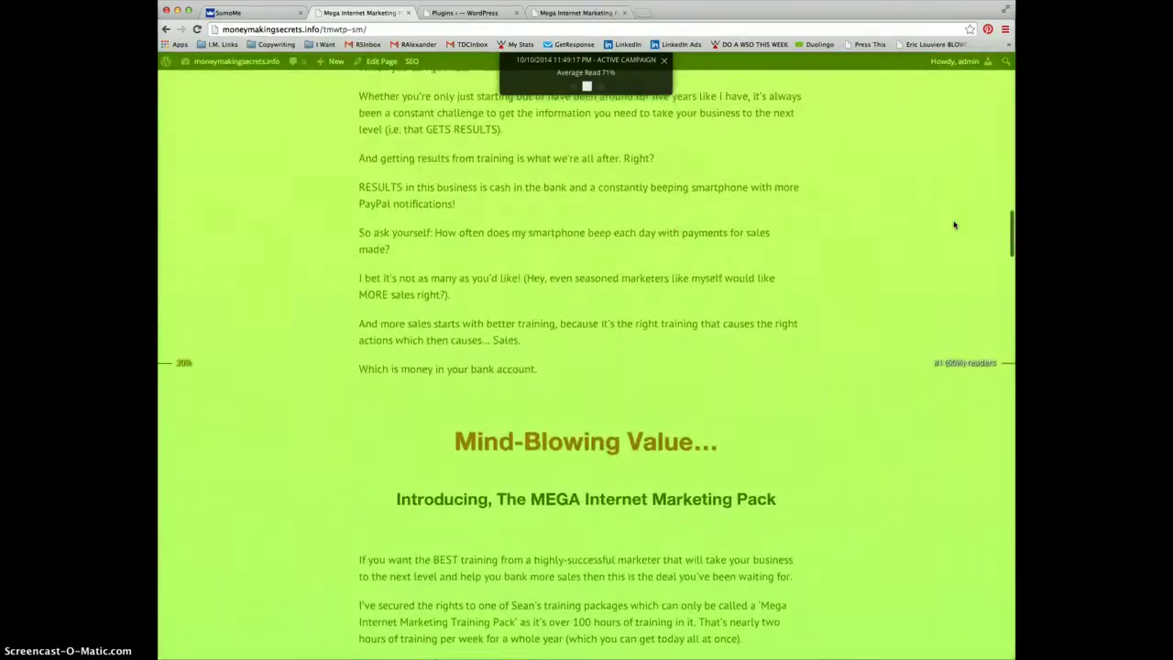
{"action": "scroll", "coordinate": [930, 261], "scroll_direction": "down", "scroll_amount": 2}
{"action": "scroll", "coordinate": [939, 328], "scroll_direction": "down", "scroll_amount": 10}
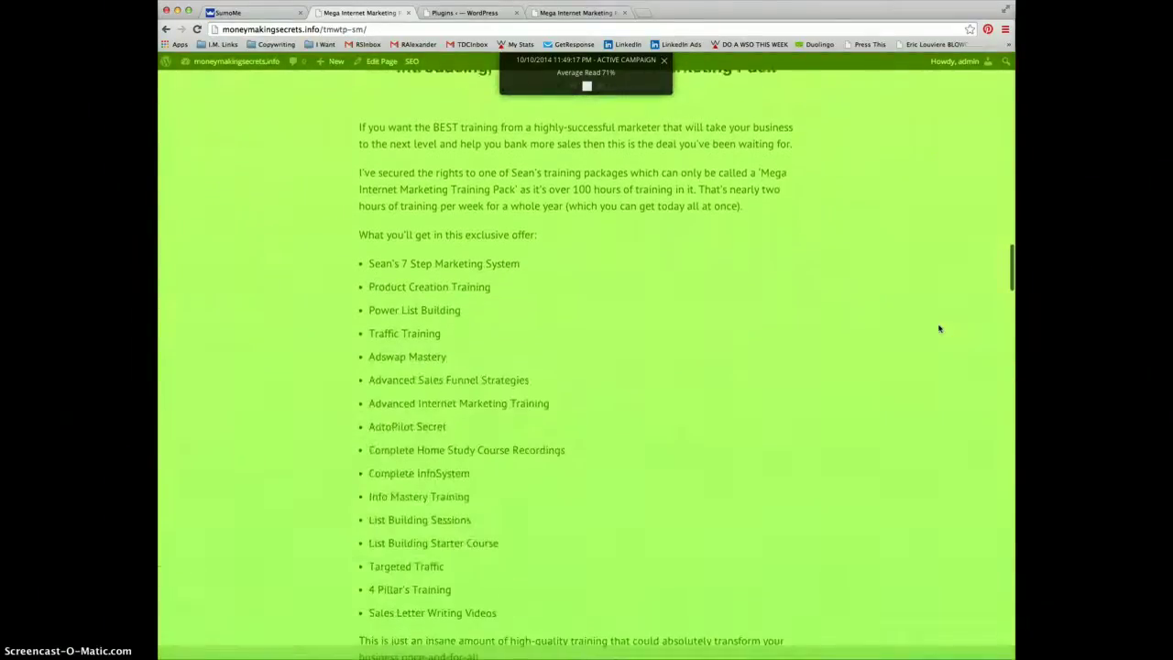
{"action": "scroll", "coordinate": [940, 328], "scroll_direction": "down", "scroll_amount": 10}
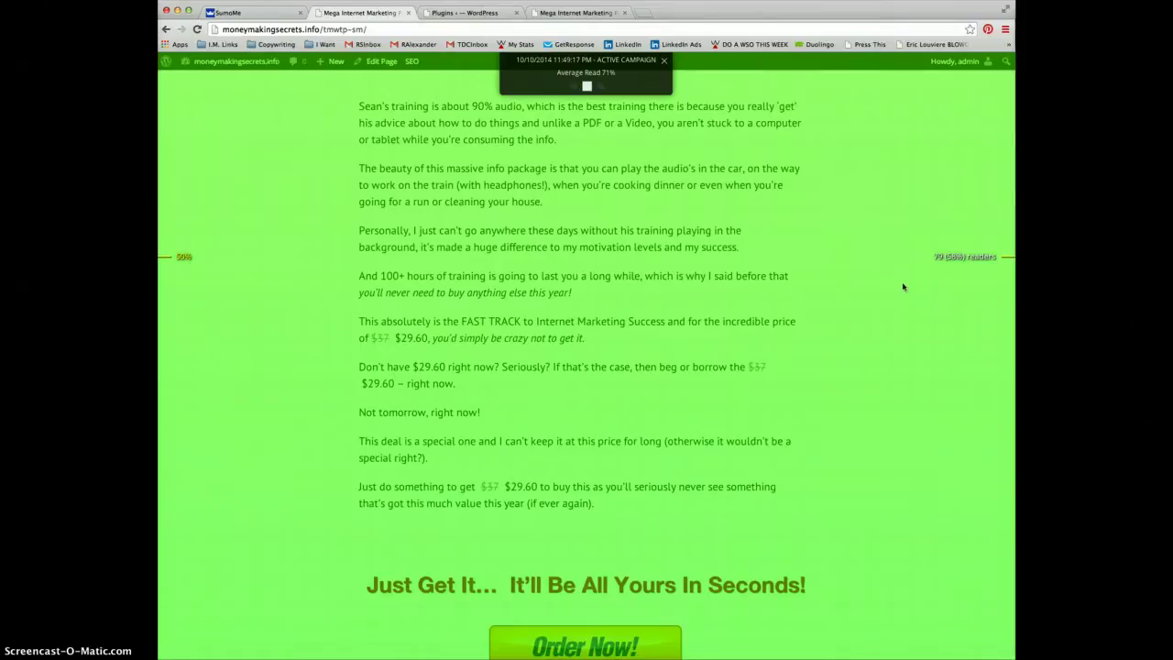
{"action": "scroll", "coordinate": [903, 287], "scroll_direction": "down", "scroll_amount": 6}
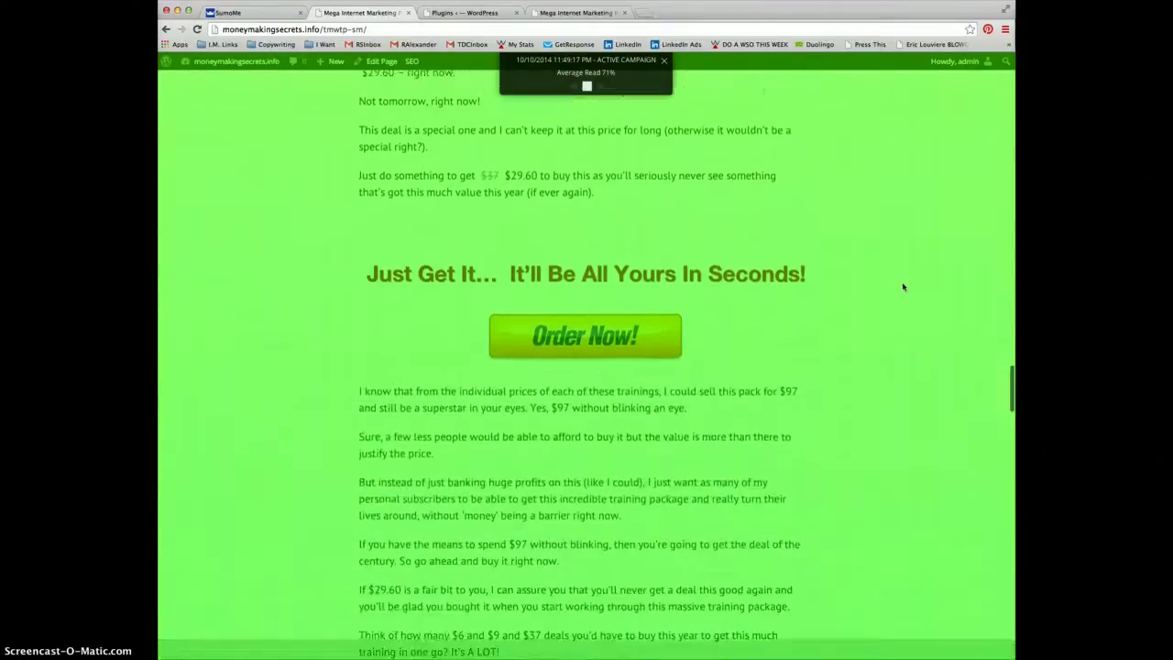
{"action": "scroll", "coordinate": [903, 287], "scroll_direction": "down", "scroll_amount": 5}
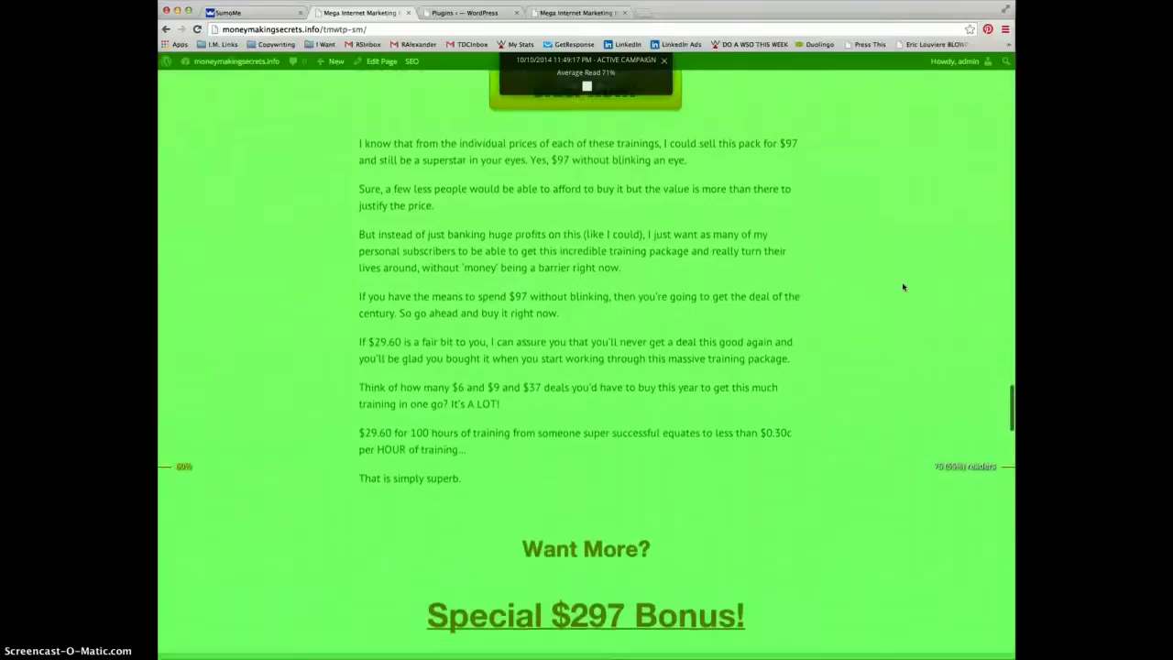
{"action": "scroll", "coordinate": [903, 287], "scroll_direction": "down", "scroll_amount": 1}
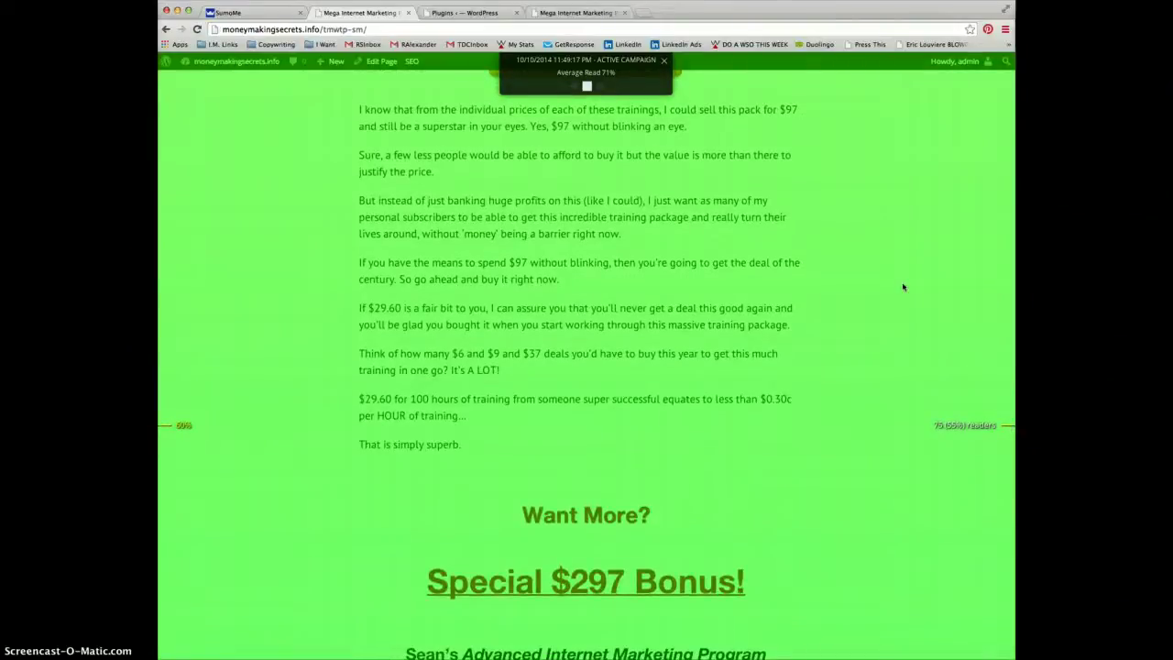
Return to the start of the sales page and review the heat map again from the 10% marker down to the 50% marker
{"action": "scroll", "coordinate": [903, 287], "scroll_direction": "up", "scroll_amount": 20}
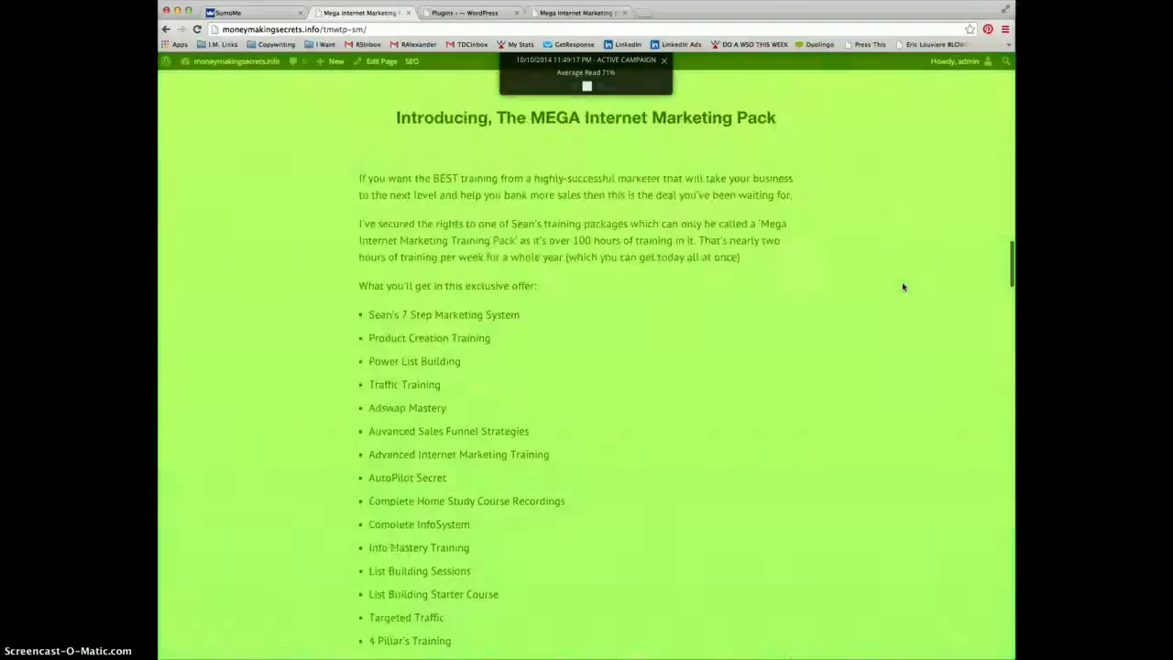
{"action": "scroll", "coordinate": [903, 287], "scroll_direction": "up", "scroll_amount": 20}
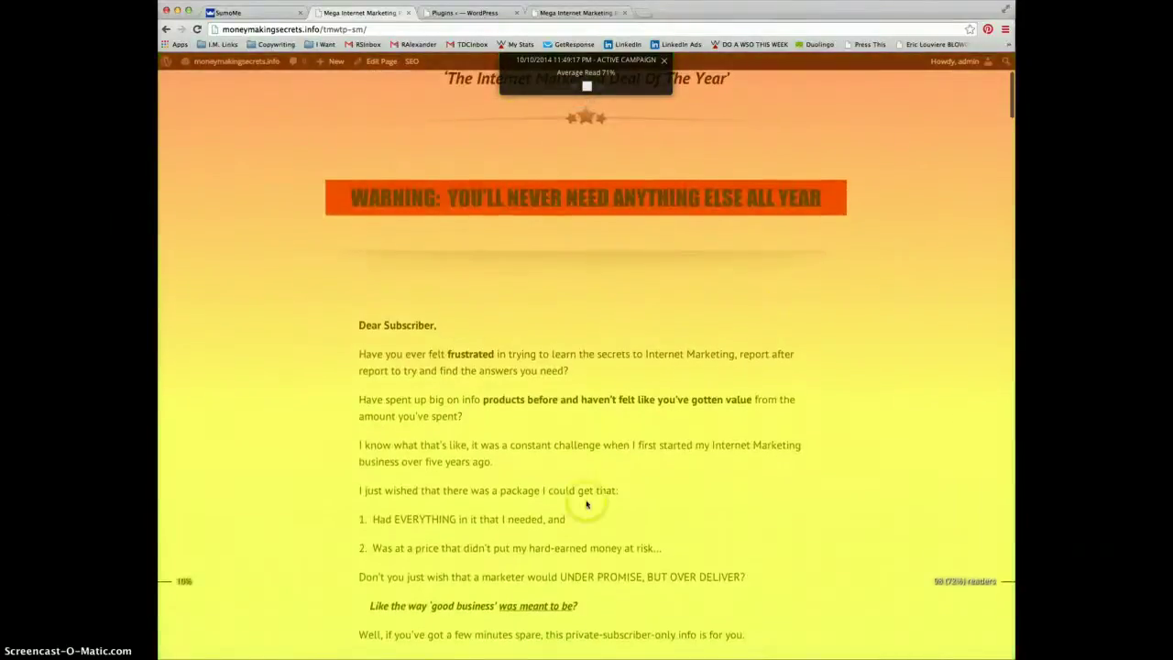
{"action": "scroll", "coordinate": [940, 489], "scroll_direction": "down", "scroll_amount": 20}
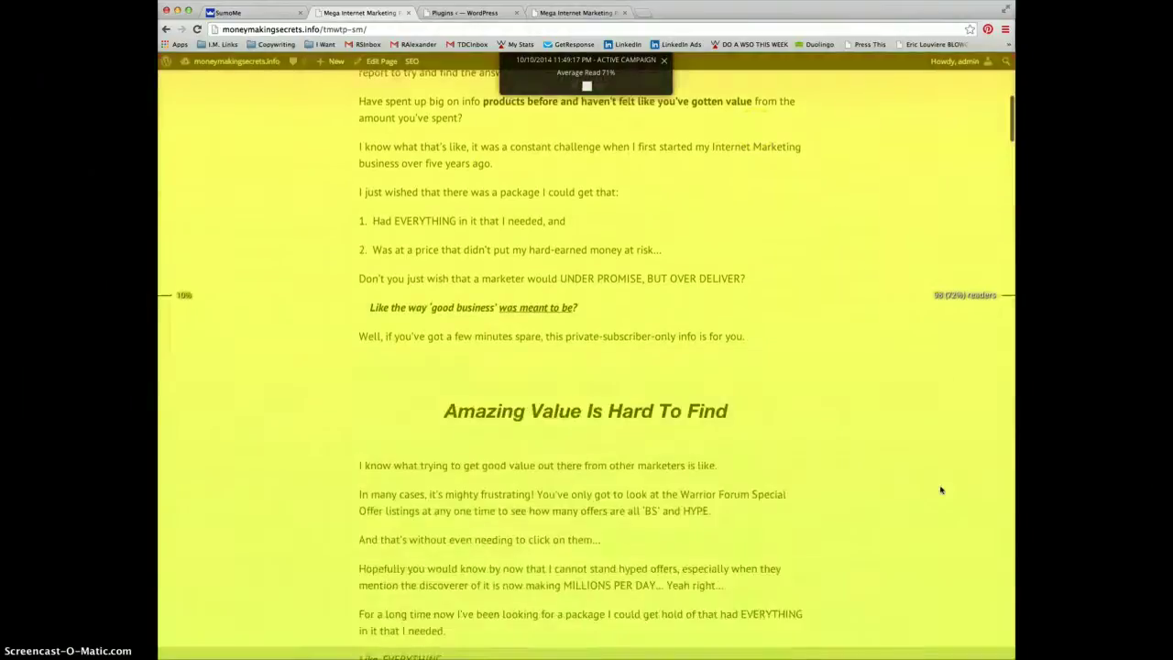
{"action": "scroll", "coordinate": [941, 490], "scroll_direction": "down", "scroll_amount": 15}
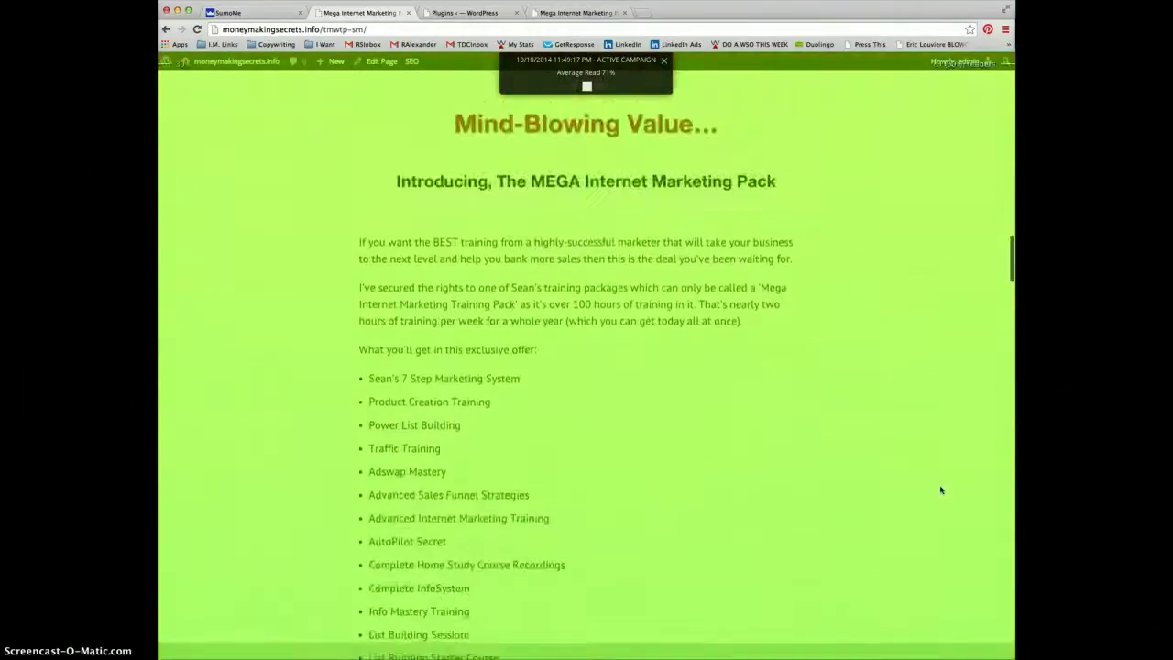
{"action": "scroll", "coordinate": [940, 489], "scroll_direction": "down", "scroll_amount": 15}
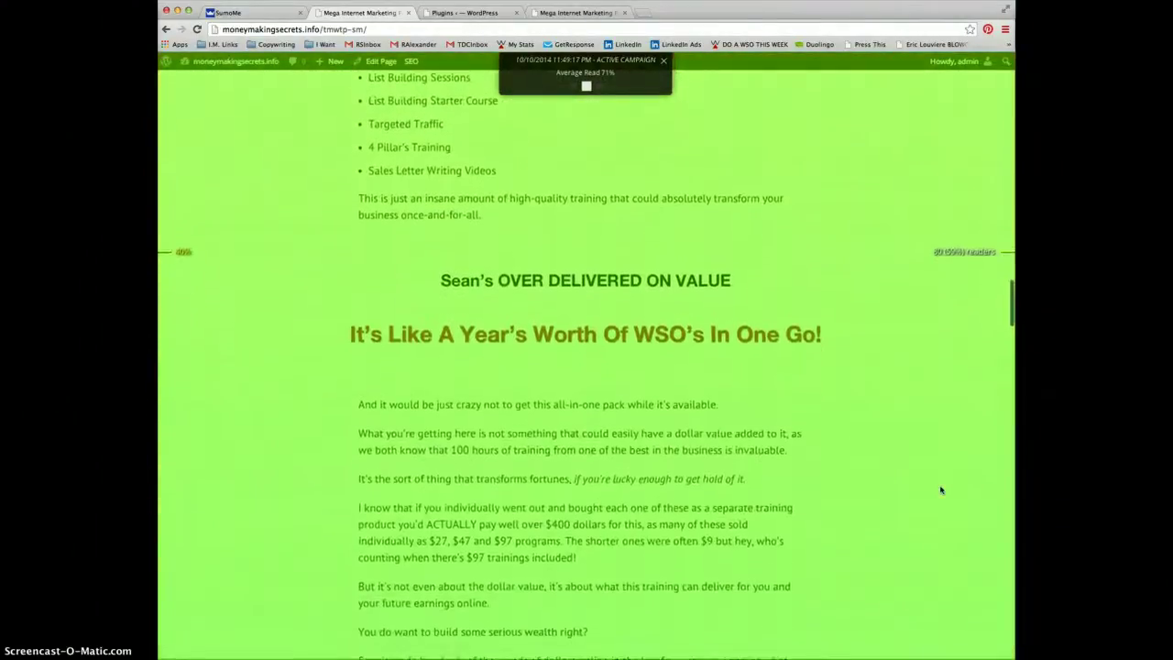
{"action": "left_click", "coordinate": [217, 245]}
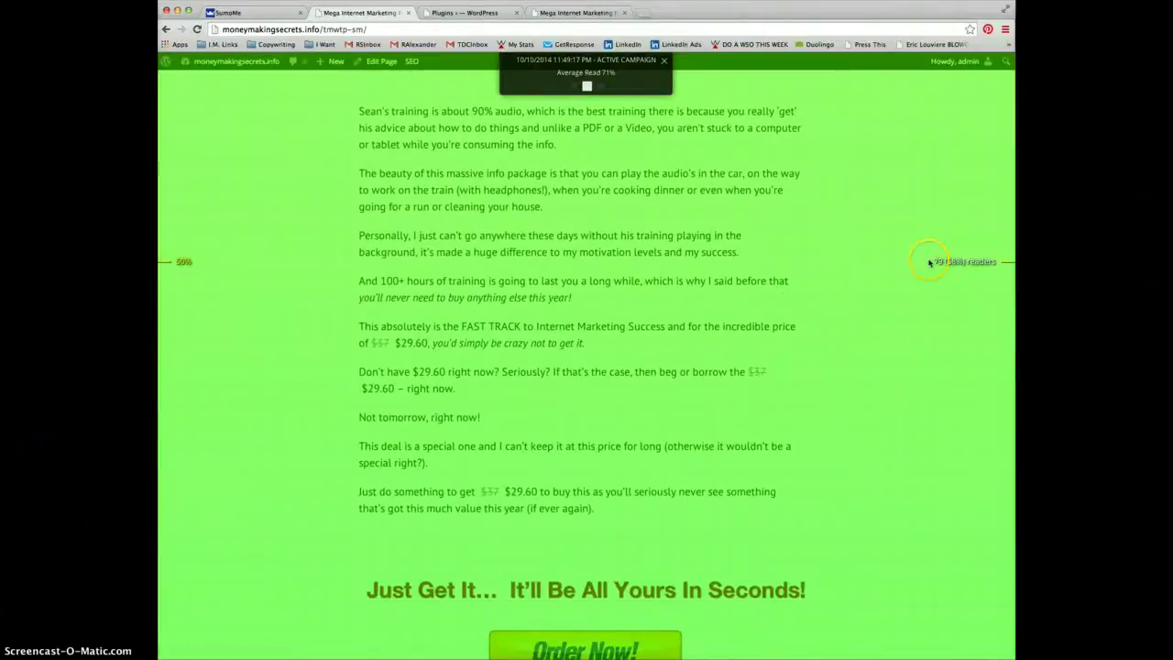
Compare reader retention at the 50% and 60% markers, and examine the bonus section around the 70% marker and Average Read line
{"action": "scroll", "coordinate": [880, 368], "scroll_direction": "down", "scroll_amount": 10}
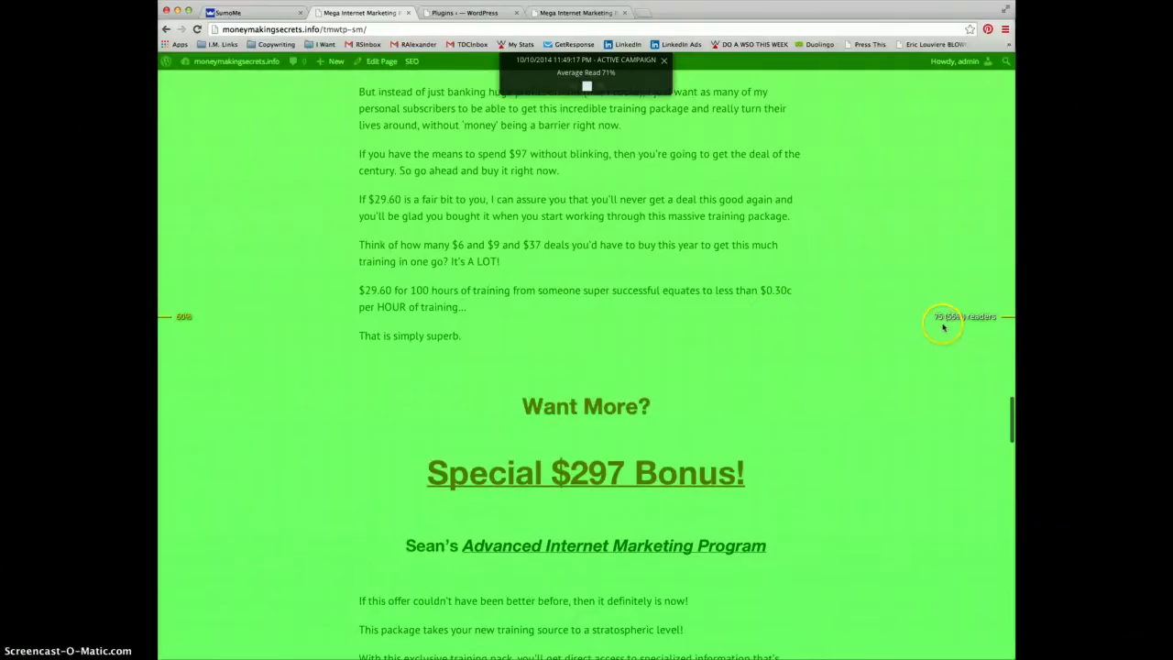
{"action": "scroll", "coordinate": [935, 327], "scroll_direction": "up", "scroll_amount": 10}
{"action": "scroll", "coordinate": [943, 327], "scroll_direction": "up", "scroll_amount": 1}
{"action": "left_click", "coordinate": [1005, 154]}
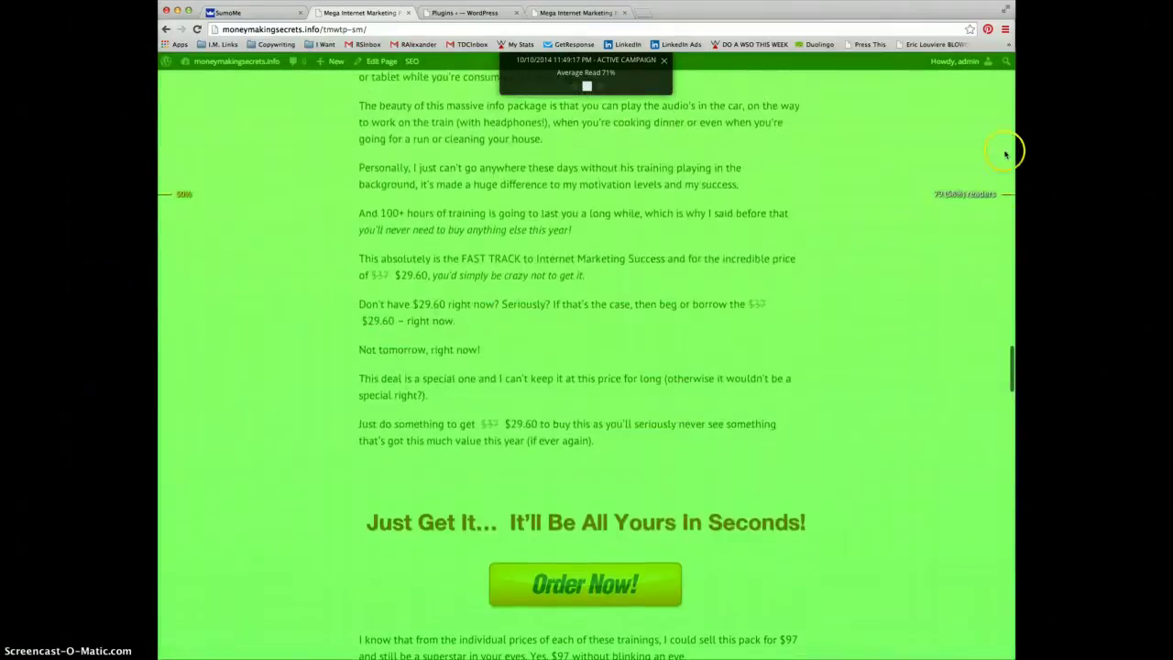
{"action": "scroll", "coordinate": [939, 337], "scroll_direction": "down", "scroll_amount": 12}
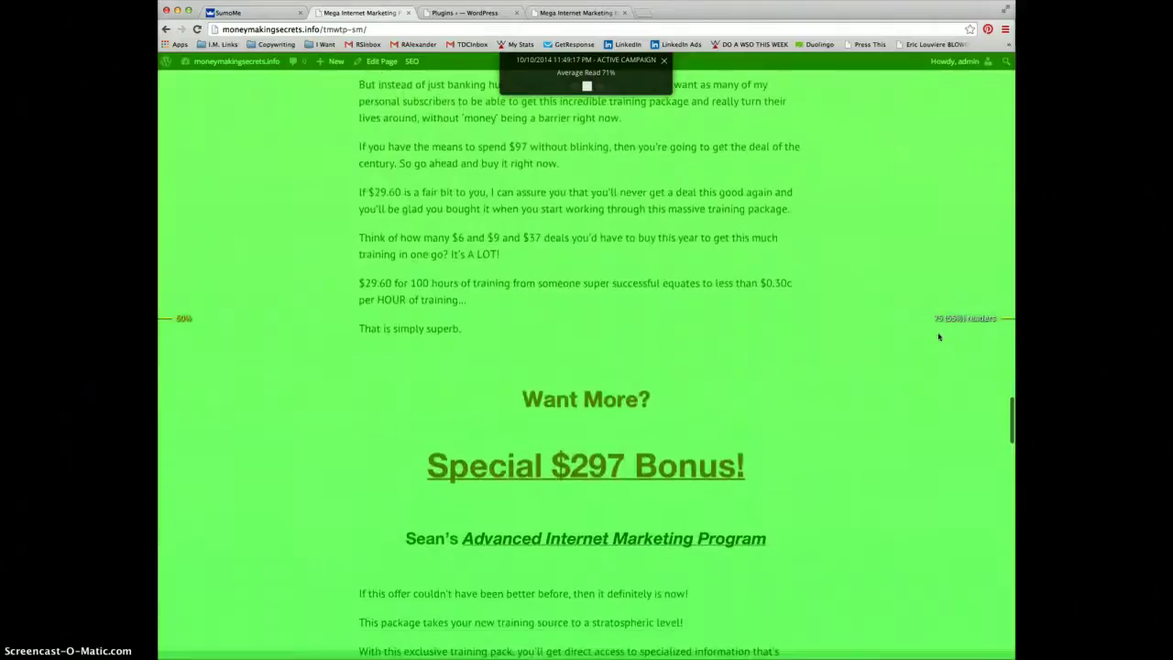
{"action": "scroll", "coordinate": [939, 337], "scroll_direction": "down", "scroll_amount": 5}
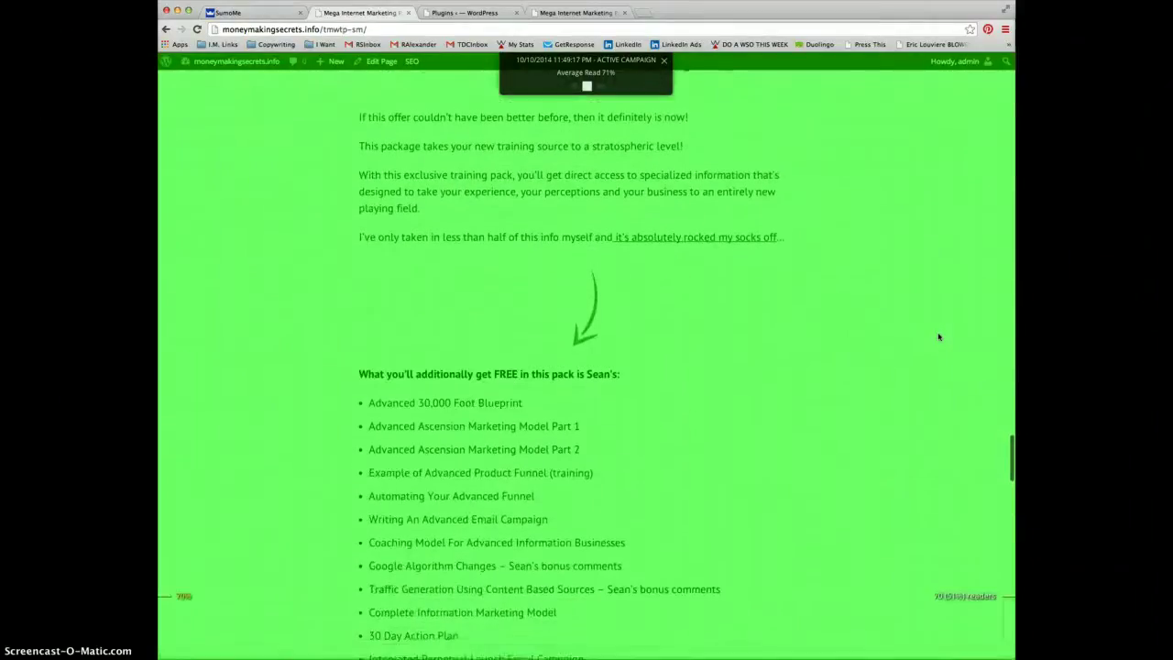
{"action": "scroll", "coordinate": [939, 338], "scroll_direction": "down", "scroll_amount": 2}
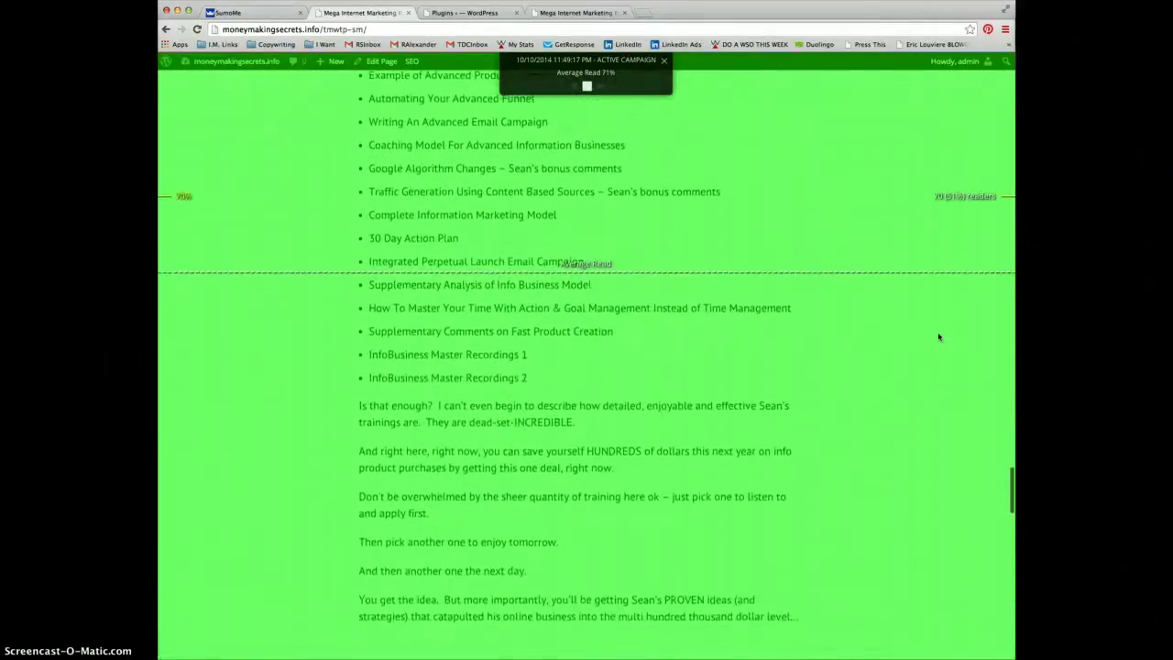
{"action": "left_click", "coordinate": [883, 423]}
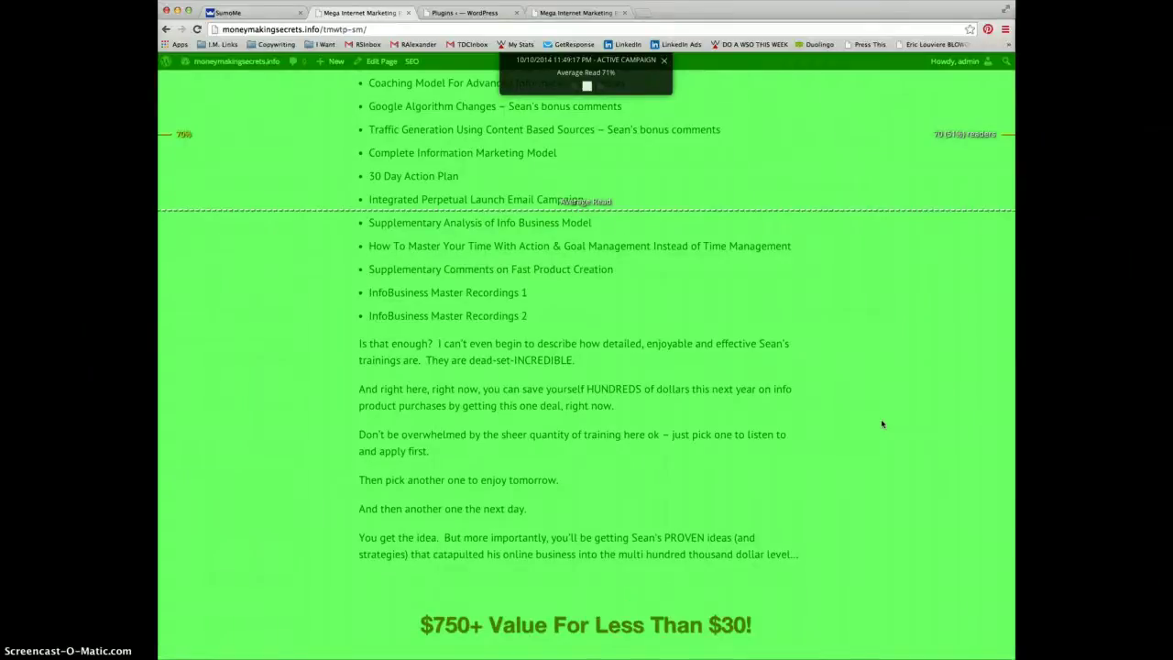
Examine the bonus list around the Average Read line, and continue past the value headline to the 80% marker at the guarantee
{"action": "scroll", "coordinate": [882, 424], "scroll_direction": "up", "scroll_amount": 2}
{"action": "left_click", "coordinate": [849, 401]}
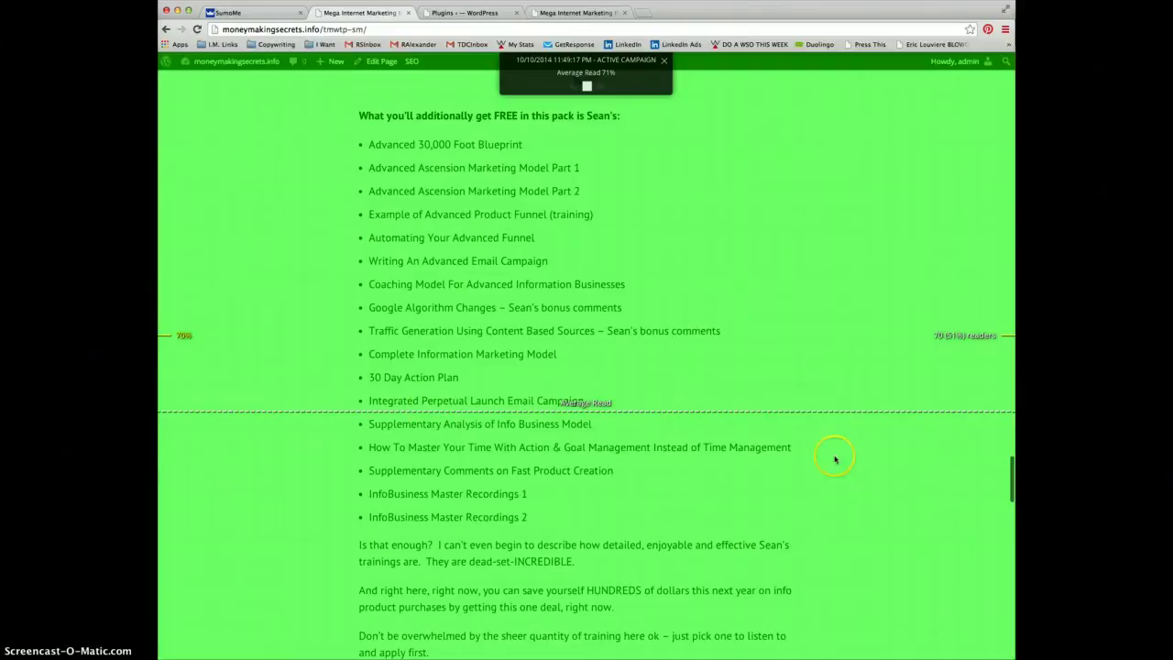
{"action": "scroll", "coordinate": [825, 409], "scroll_direction": "down", "scroll_amount": 5}
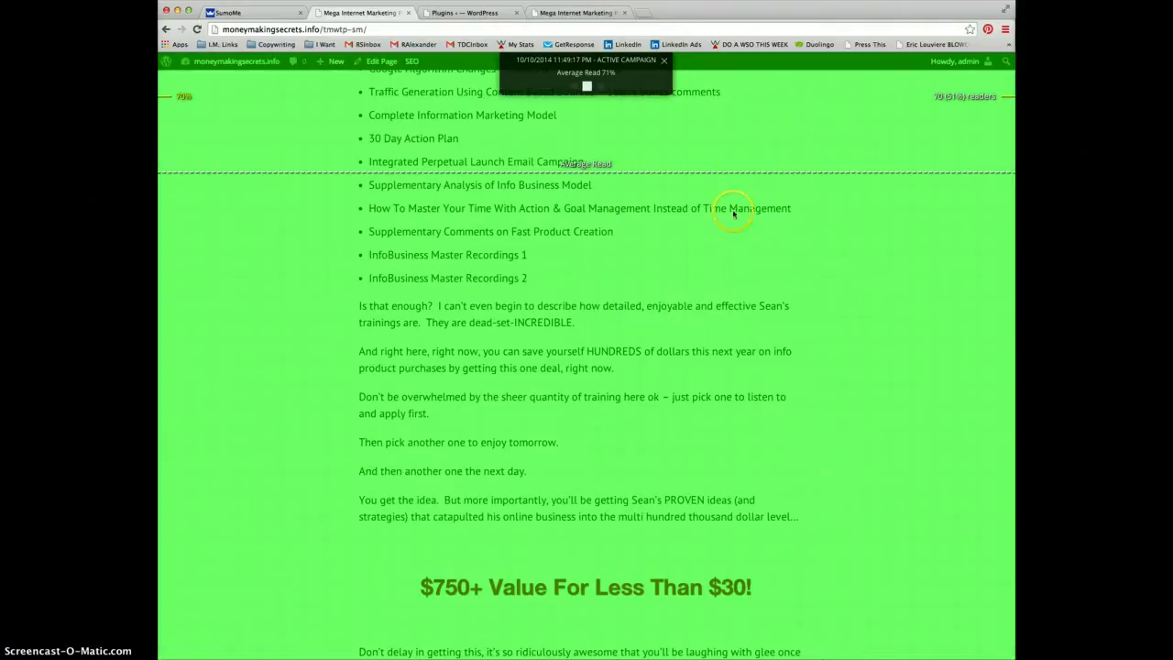
{"action": "scroll", "coordinate": [816, 295], "scroll_direction": "down", "scroll_amount": 7}
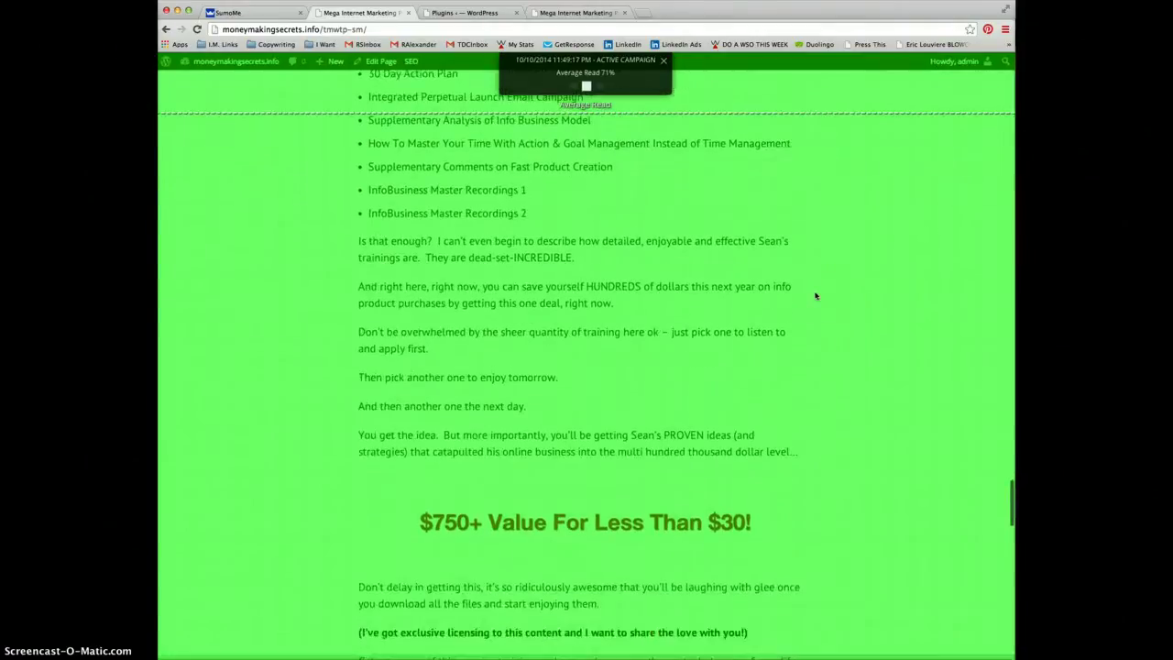
{"action": "scroll", "coordinate": [816, 295], "scroll_direction": "down", "scroll_amount": 5}
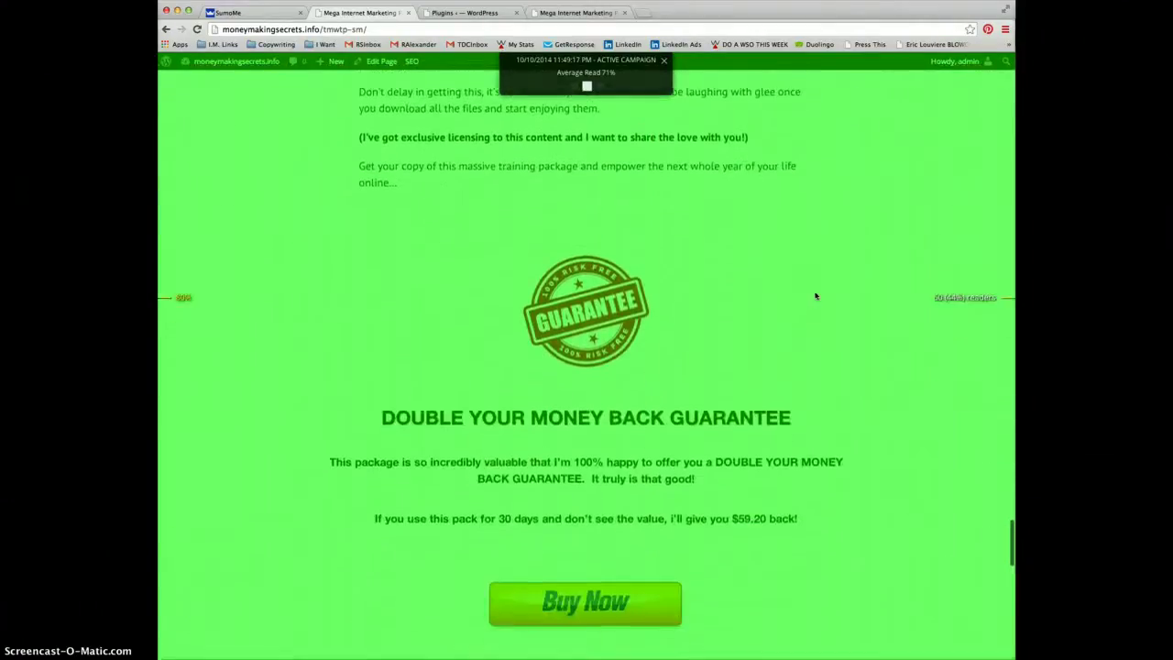
Compare reader retention at the 70% marker in the bonus list and the 80% marker beside the guarantee badge
{"action": "scroll", "coordinate": [815, 295], "scroll_direction": "up", "scroll_amount": 5}
{"action": "scroll", "coordinate": [815, 295], "scroll_direction": "up", "scroll_amount": 9}
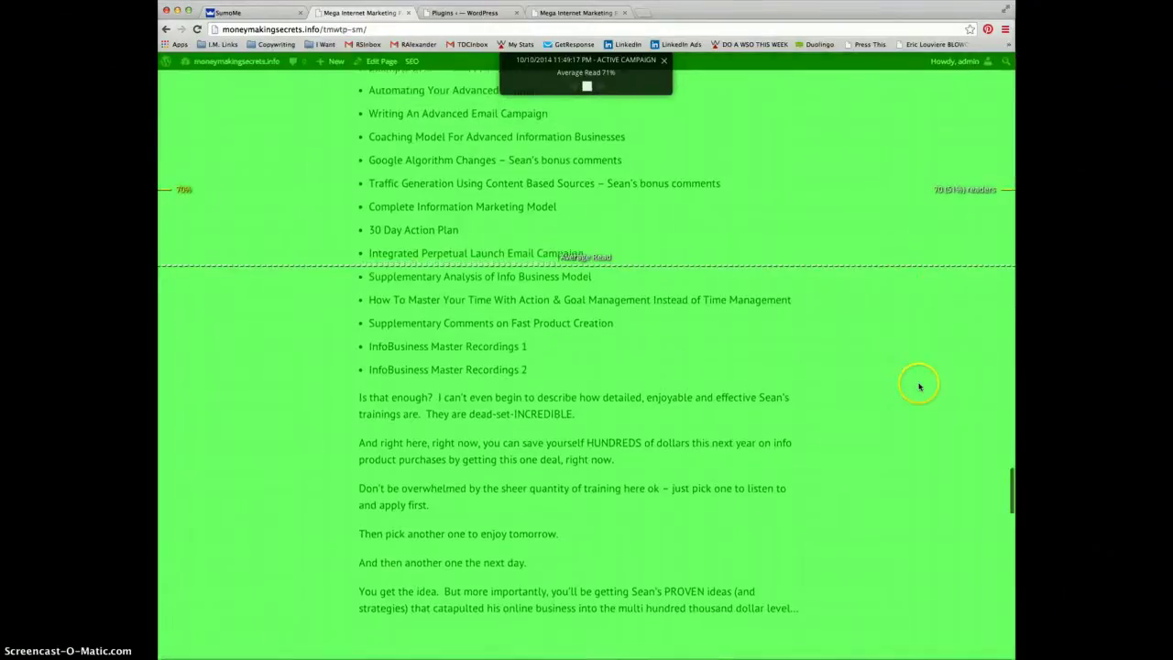
{"action": "scroll", "coordinate": [921, 387], "scroll_direction": "down", "scroll_amount": 12}
{"action": "left_click", "coordinate": [944, 309]}
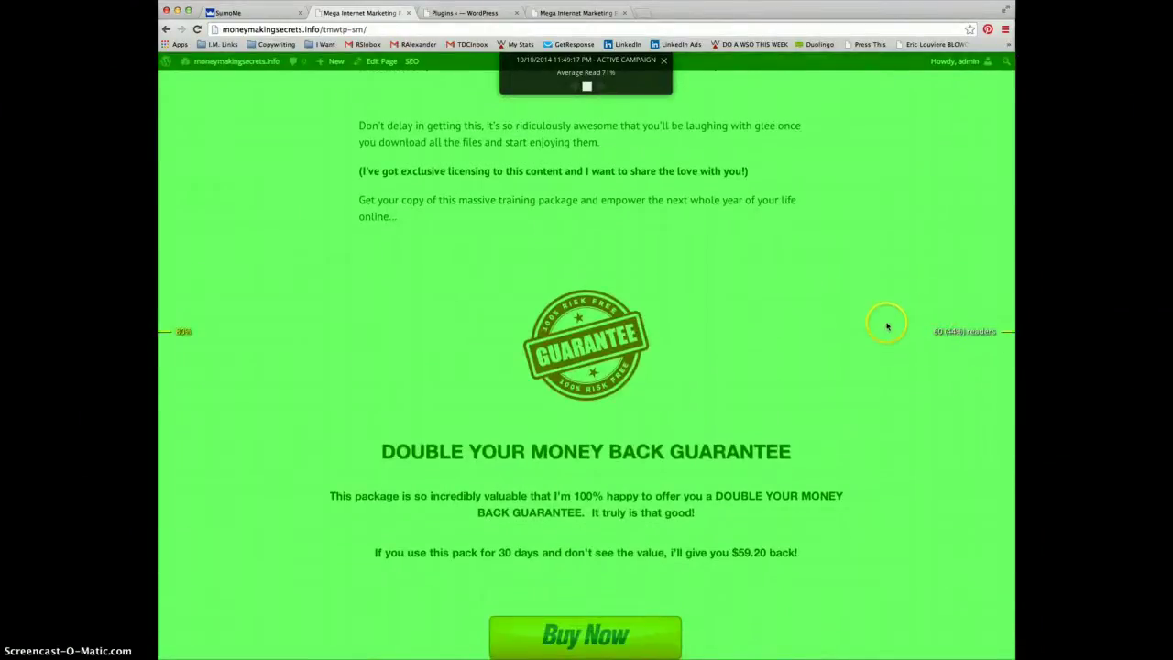
{"action": "scroll", "coordinate": [888, 322], "scroll_direction": "up", "scroll_amount": 10}
{"action": "left_click", "coordinate": [882, 222]}
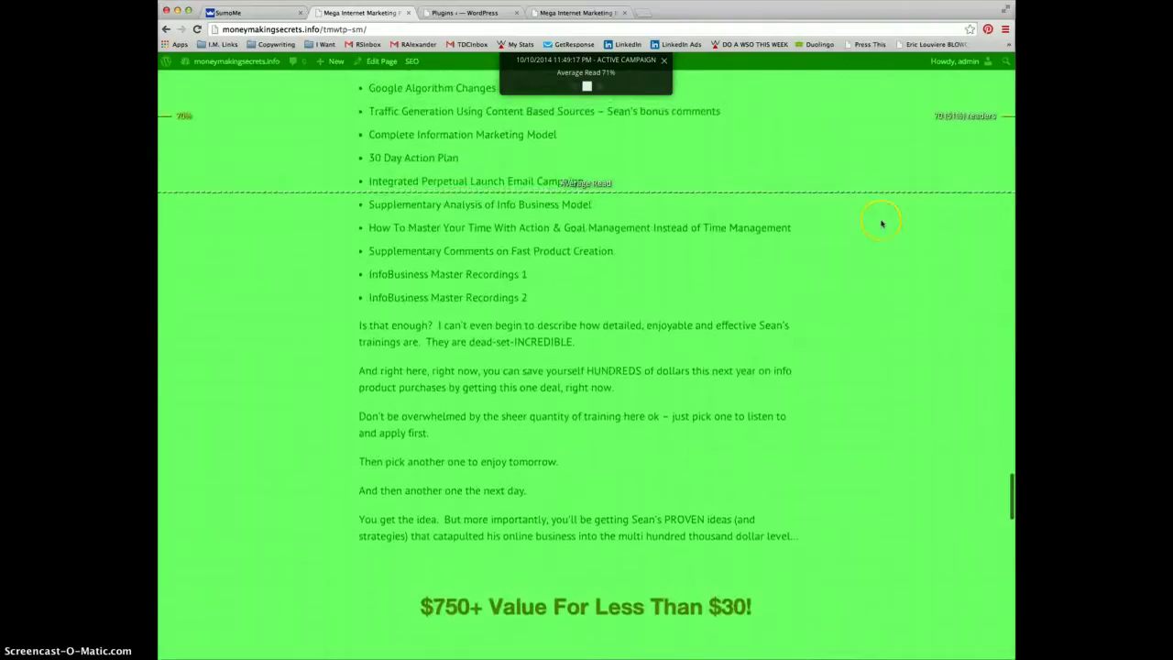
{"action": "scroll", "coordinate": [894, 284], "scroll_direction": "down", "scroll_amount": 7}
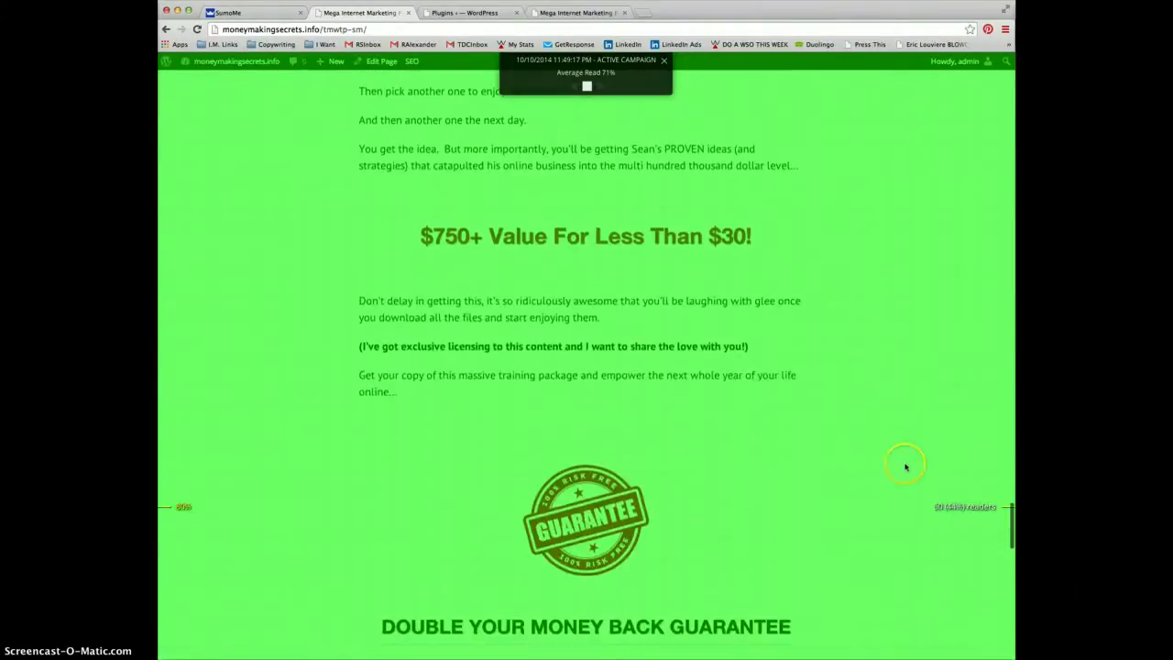
Review the copy from the end of the bonus list through the "$750+ Value For Less Than $30!" section to the guarantee's Buy Now button
{"action": "scroll", "coordinate": [747, 445], "scroll_direction": "up", "scroll_amount": 5}
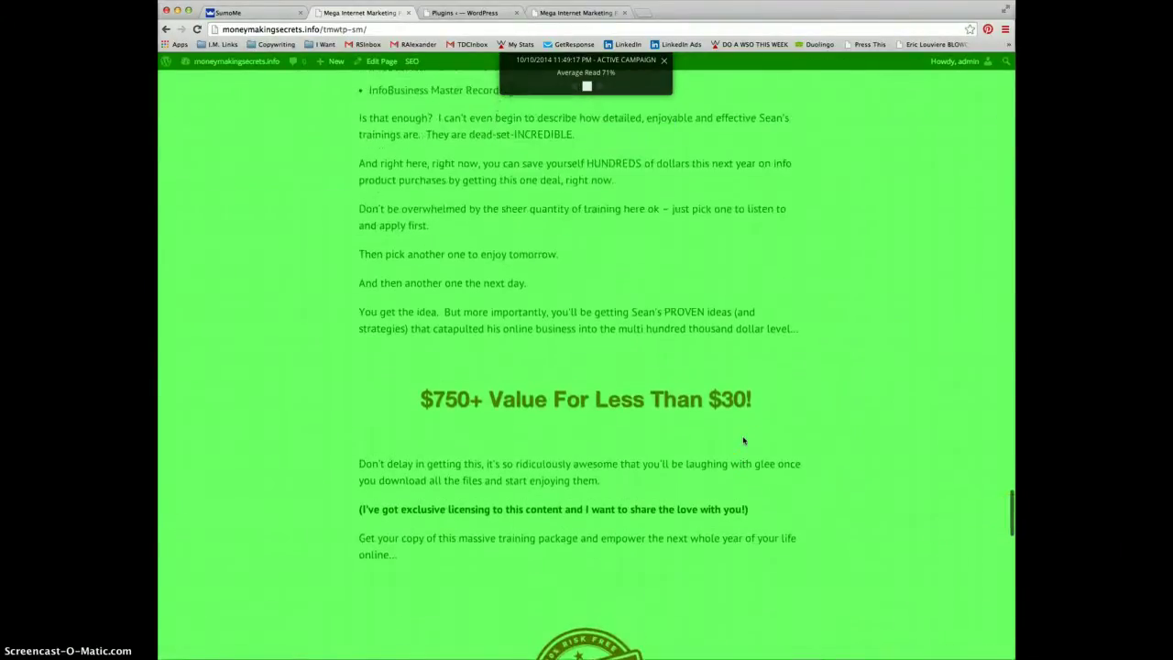
{"action": "scroll", "coordinate": [743, 440], "scroll_direction": "up", "scroll_amount": 1}
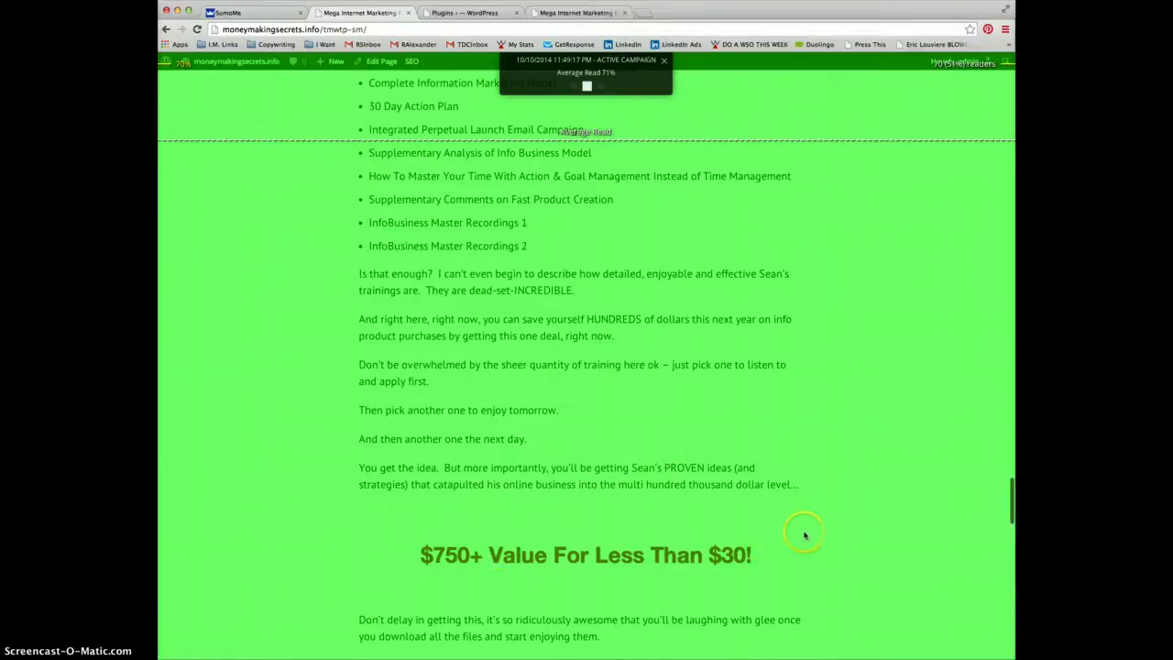
{"action": "scroll", "coordinate": [806, 531], "scroll_direction": "down", "scroll_amount": 8}
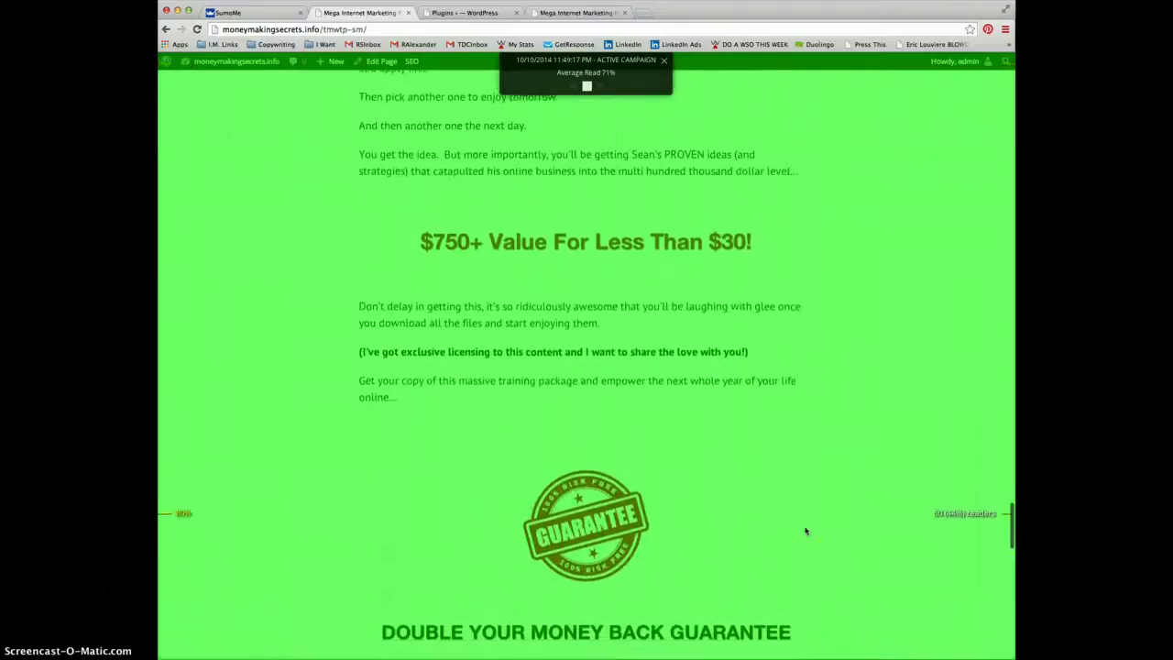
{"action": "scroll", "coordinate": [806, 531], "scroll_direction": "down", "scroll_amount": 1}
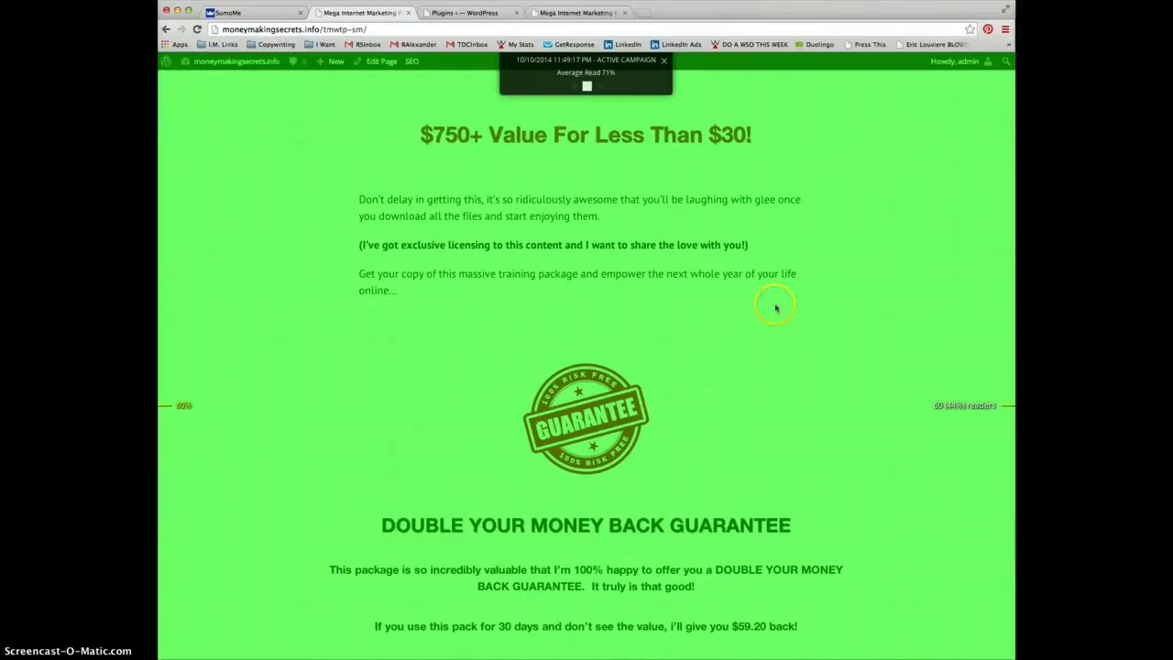
{"action": "scroll", "coordinate": [775, 308], "scroll_direction": "down", "scroll_amount": 6}
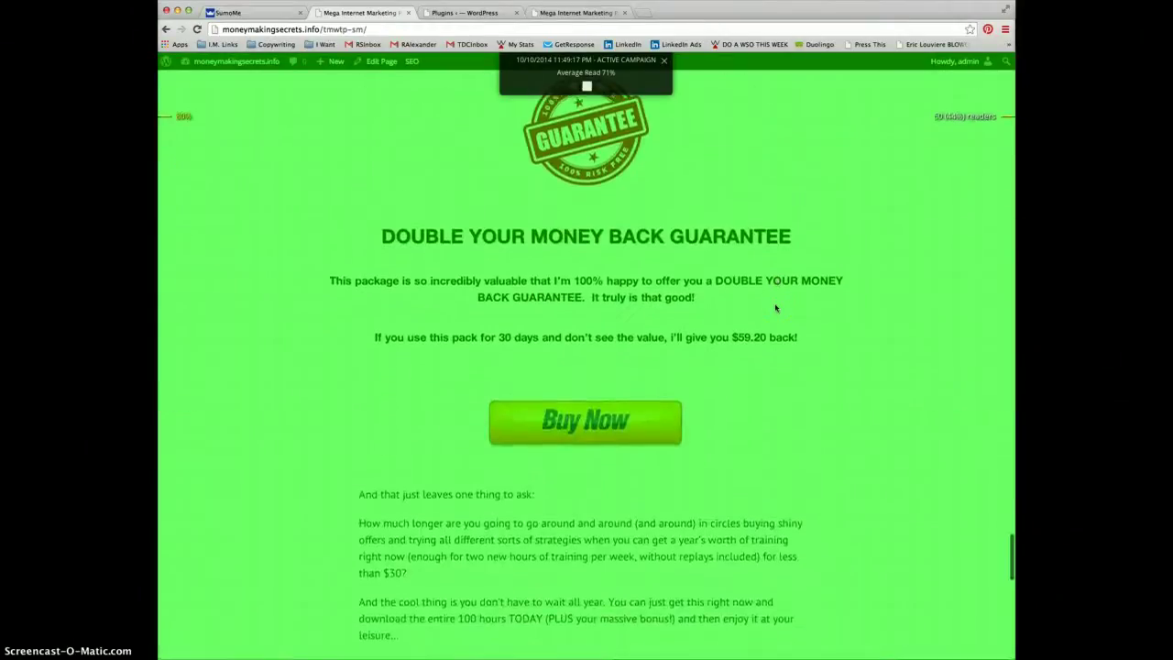
{"action": "scroll", "coordinate": [776, 308], "scroll_direction": "down", "scroll_amount": 1}
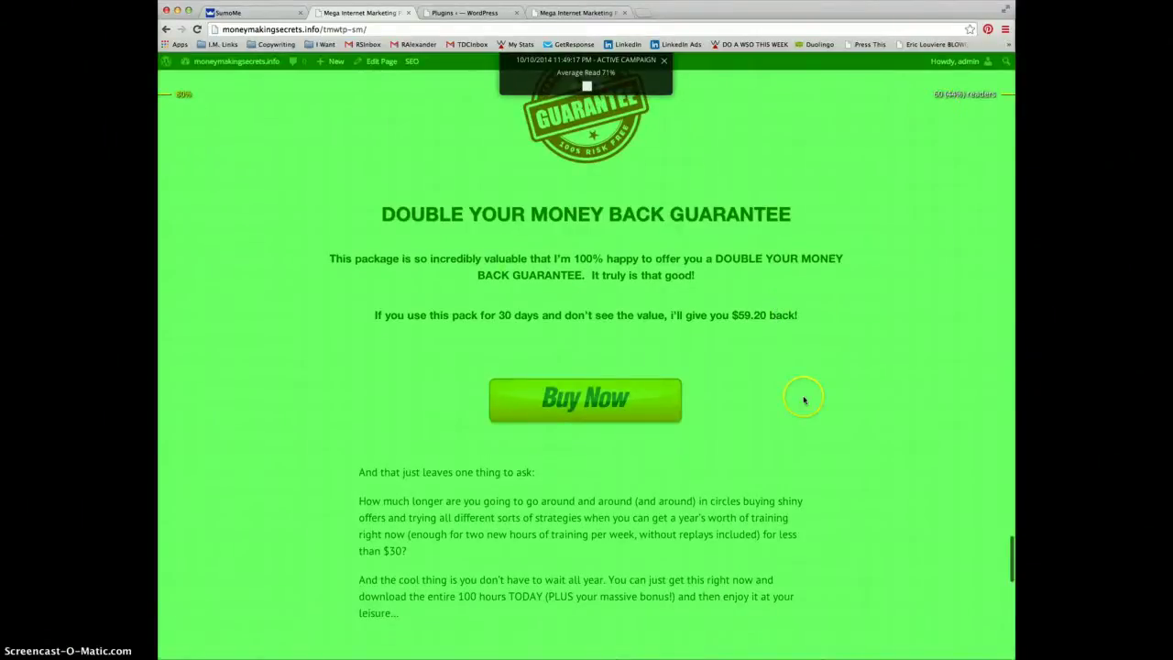
Compare reader retention at the 80% marker by the guarantee and the 90% marker in the weekend discount pricing section
{"action": "scroll", "coordinate": [804, 399], "scroll_direction": "down", "scroll_amount": 10}
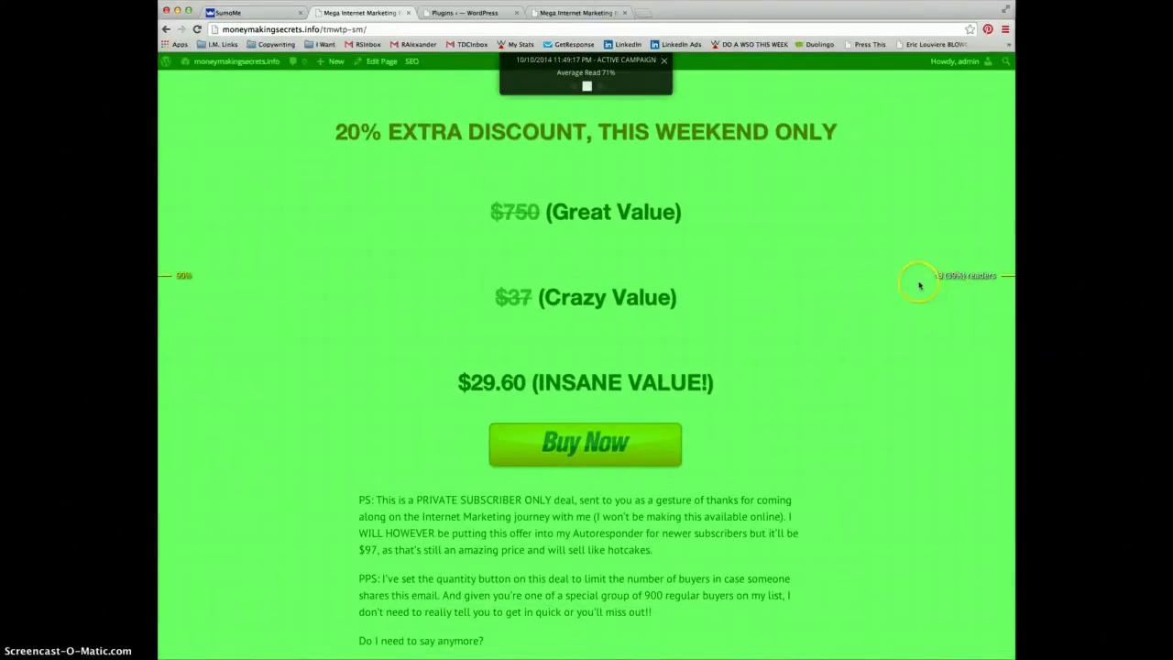
{"action": "scroll", "coordinate": [925, 301], "scroll_direction": "up", "scroll_amount": 6}
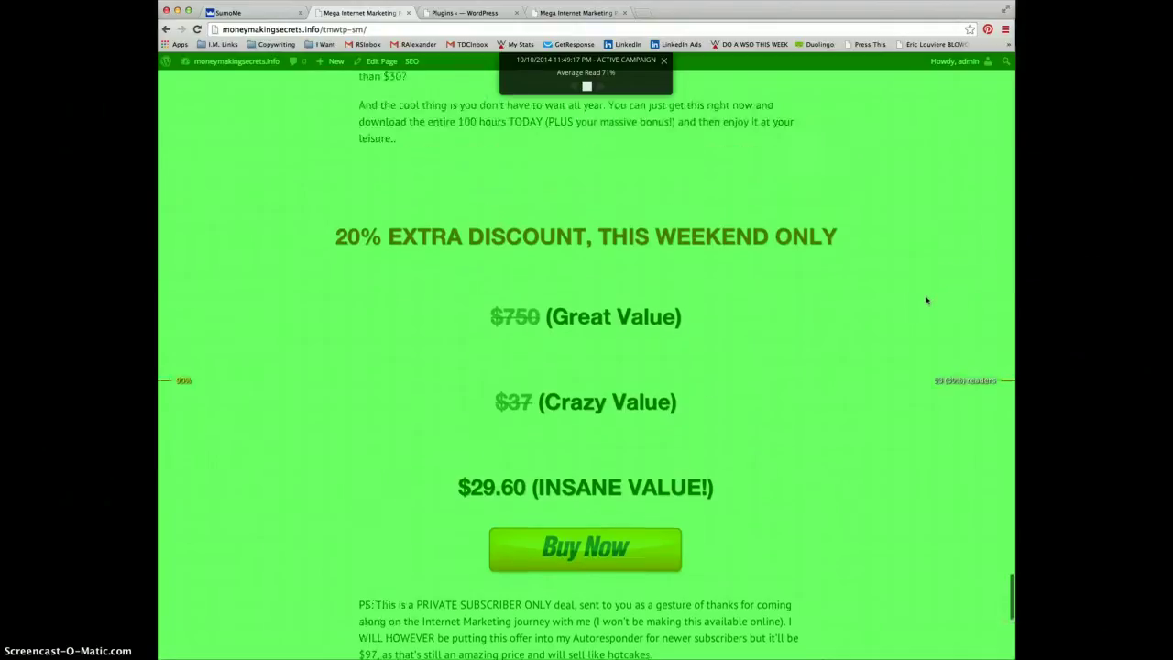
{"action": "scroll", "coordinate": [925, 301], "scroll_direction": "up", "scroll_amount": 5}
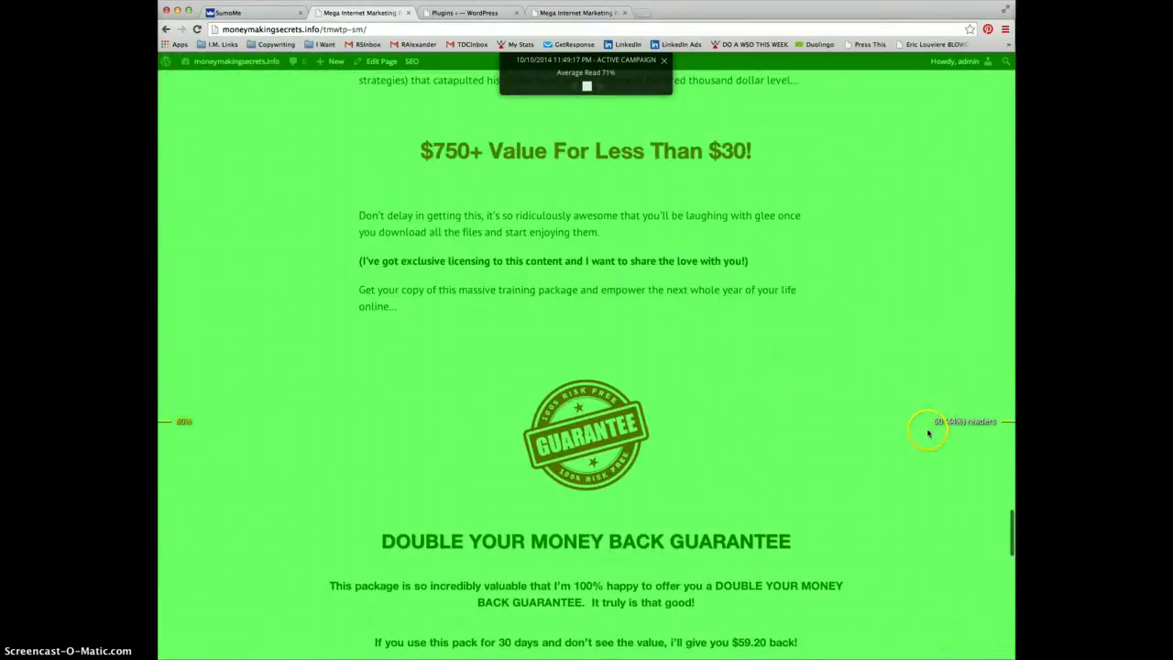
{"action": "scroll", "coordinate": [911, 449], "scroll_direction": "down", "scroll_amount": 10}
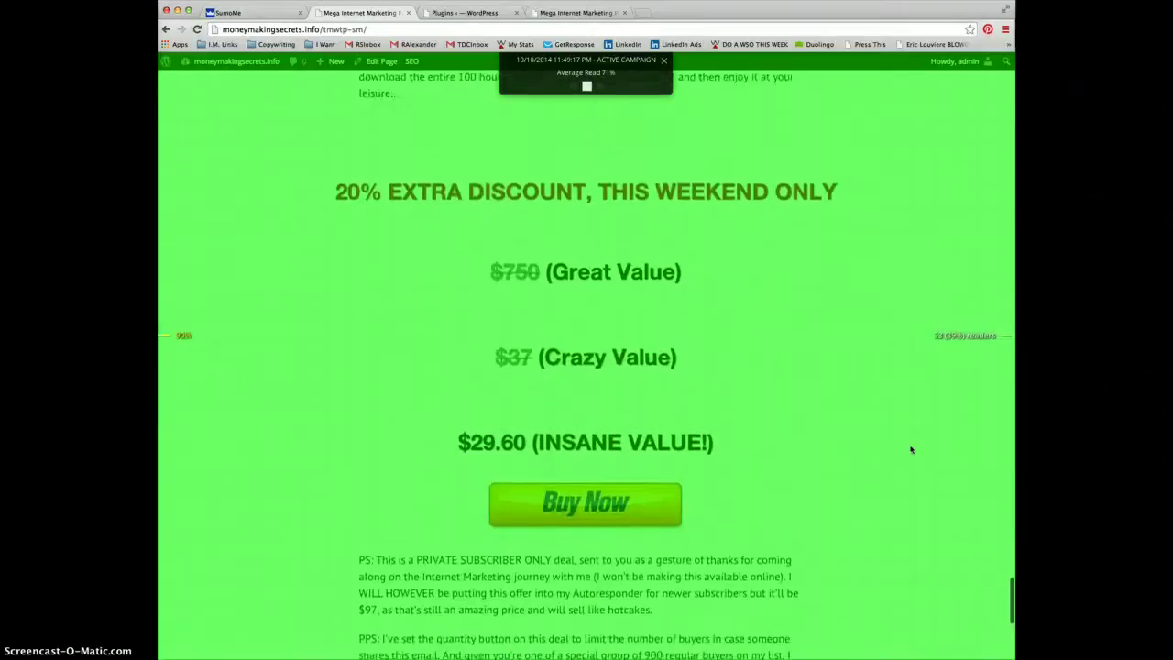
Read the reader figure at the 100% marker at the very end of the sales page
{"action": "scroll", "coordinate": [911, 449], "scroll_direction": "down", "scroll_amount": 5}
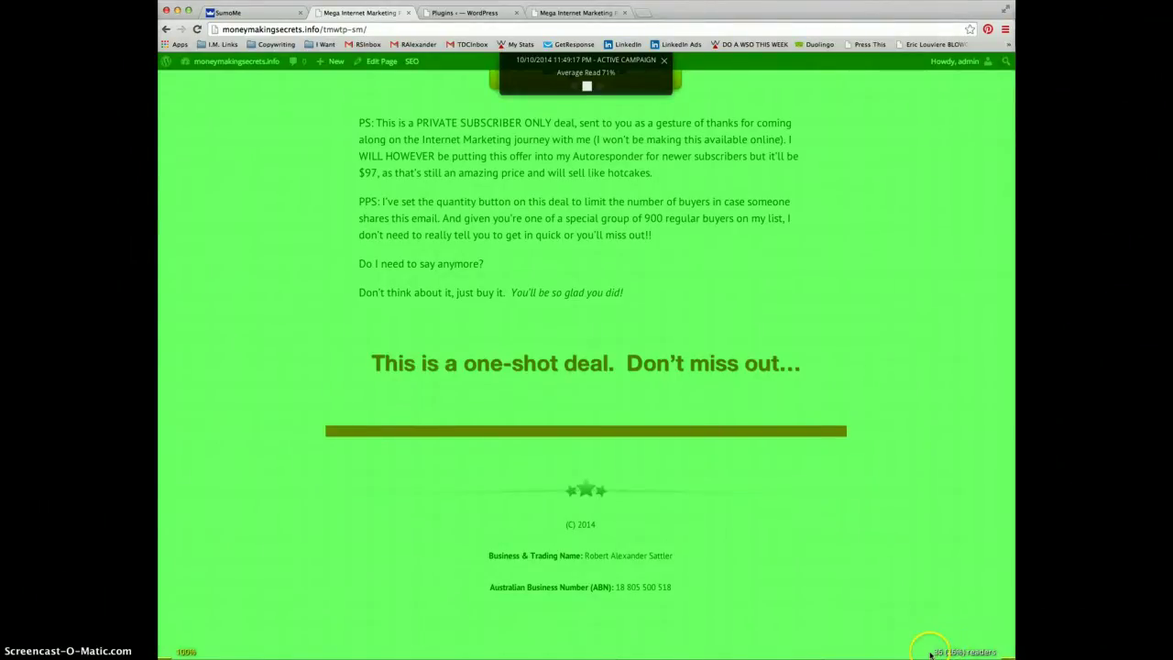
{"action": "scroll", "coordinate": [921, 548], "scroll_direction": "up", "scroll_amount": 3}
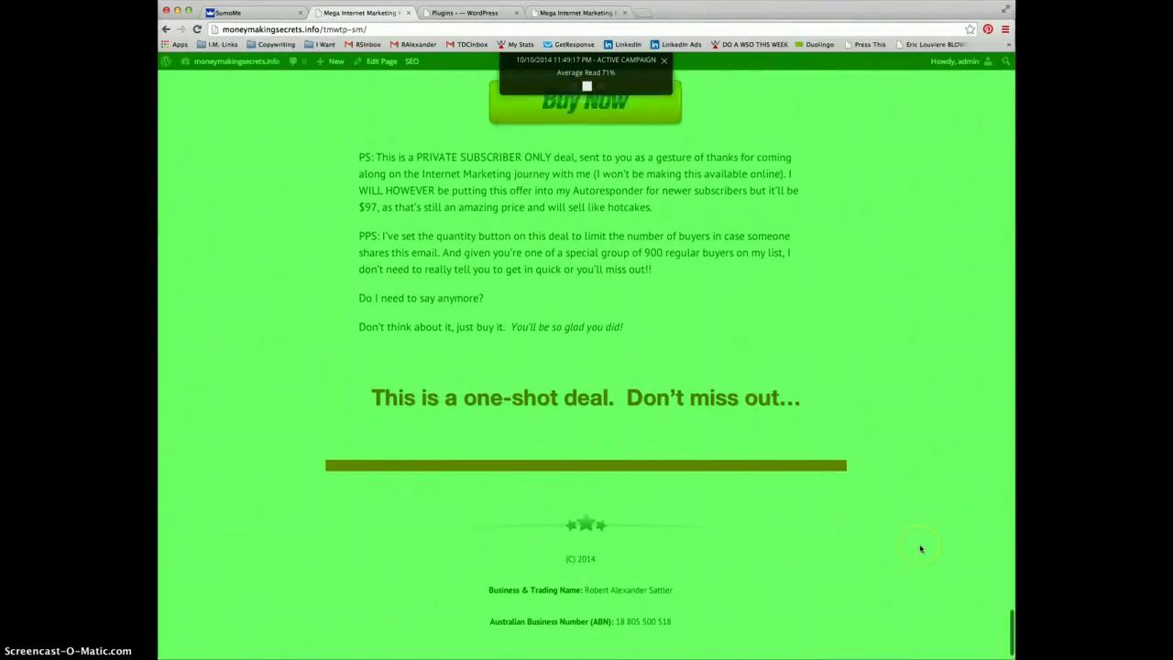
{"action": "scroll", "coordinate": [921, 548], "scroll_direction": "down", "scroll_amount": 3}
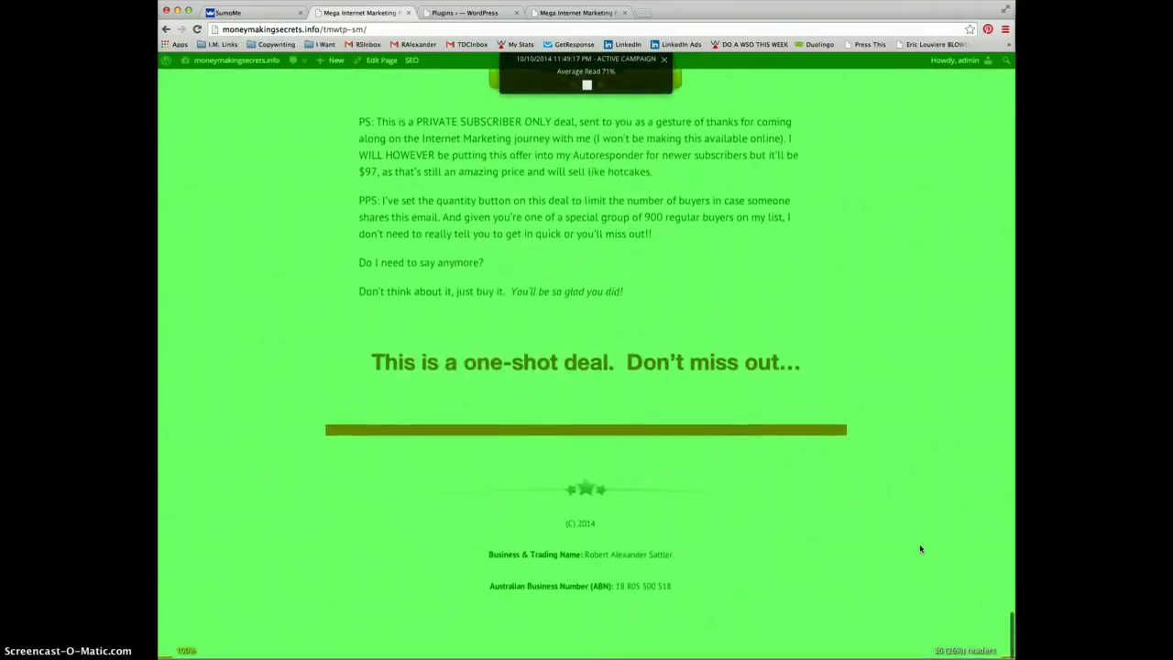
Go back through the 90% and 80% markers to the special bonus section, and examine the 70% marker and Average Read line
{"action": "scroll", "coordinate": [921, 548], "scroll_direction": "up", "scroll_amount": 5}
{"action": "scroll", "coordinate": [921, 548], "scroll_direction": "up", "scroll_amount": 2}
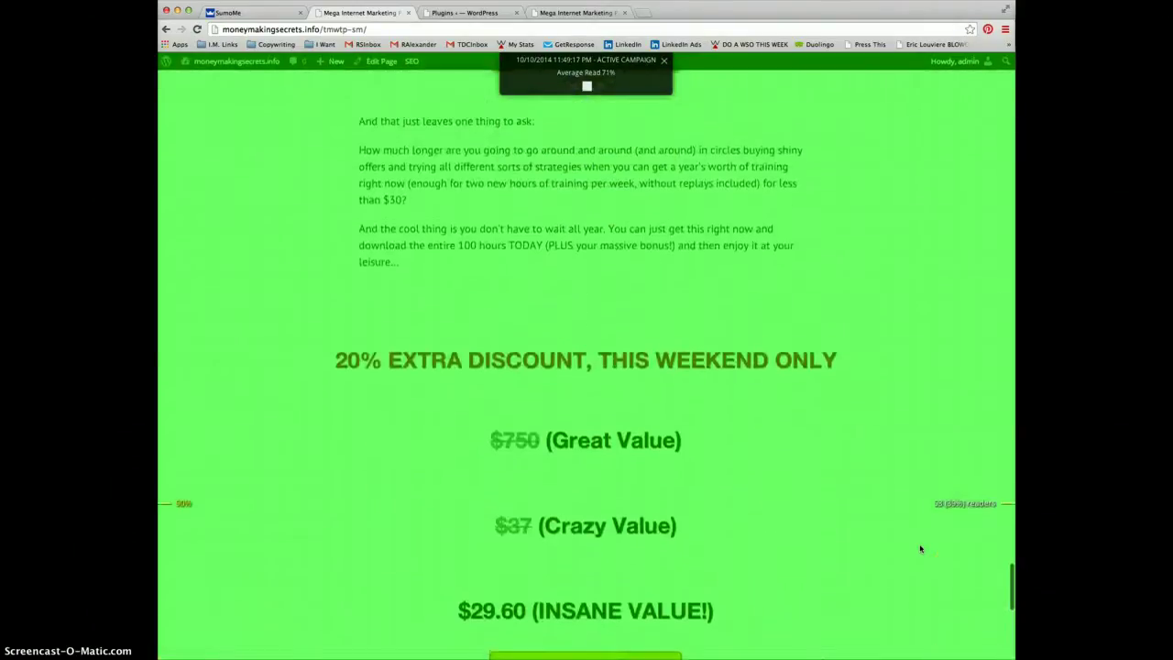
{"action": "scroll", "coordinate": [937, 450], "scroll_direction": "up", "scroll_amount": 15}
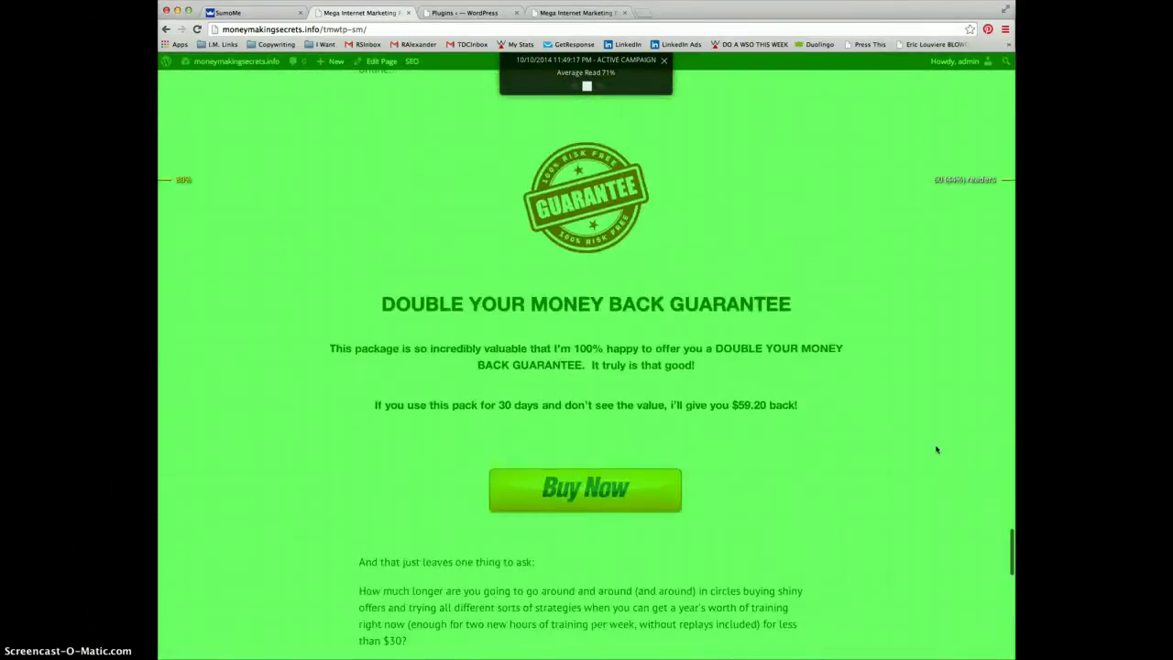
{"action": "scroll", "coordinate": [936, 449], "scroll_direction": "up", "scroll_amount": 4}
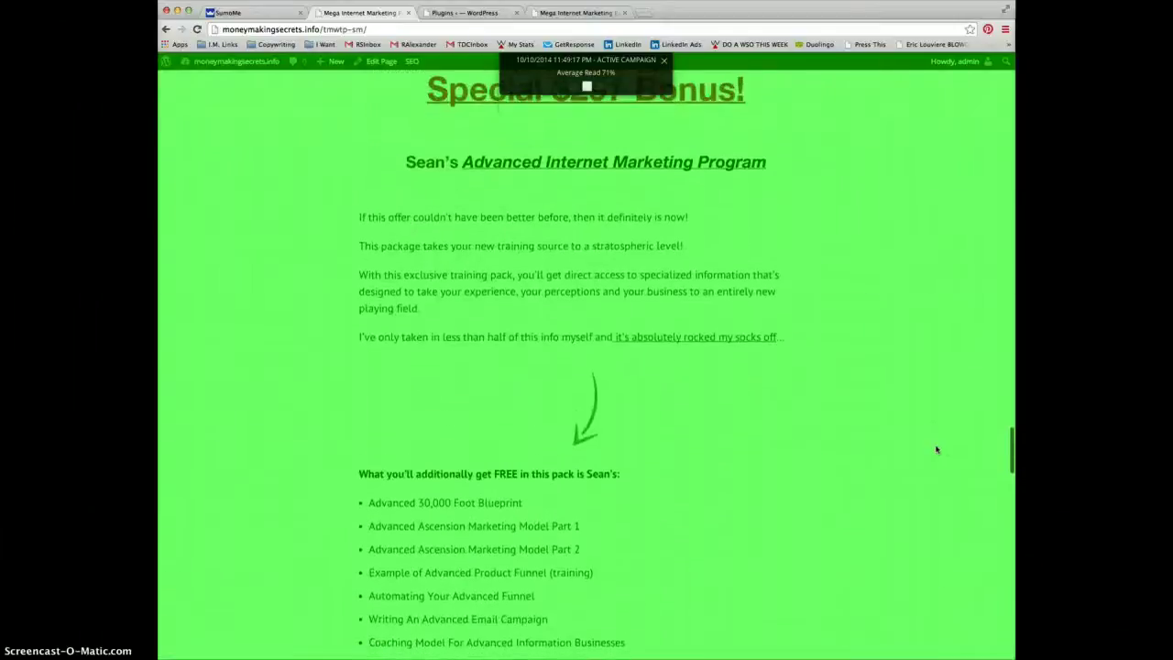
{"action": "scroll", "coordinate": [937, 449], "scroll_direction": "down", "scroll_amount": 1}
{"action": "scroll", "coordinate": [935, 451], "scroll_direction": "down", "scroll_amount": 2}
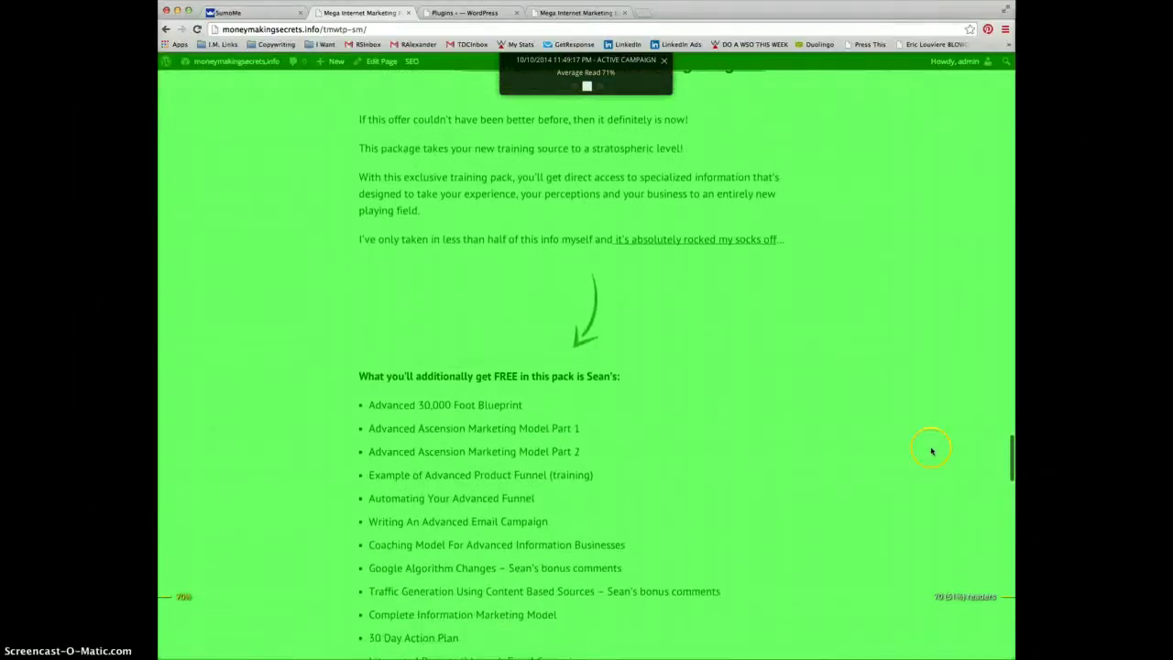
{"action": "scroll", "coordinate": [775, 450], "scroll_direction": "down", "scroll_amount": 4}
{"action": "scroll", "coordinate": [773, 448], "scroll_direction": "down", "scroll_amount": 1}
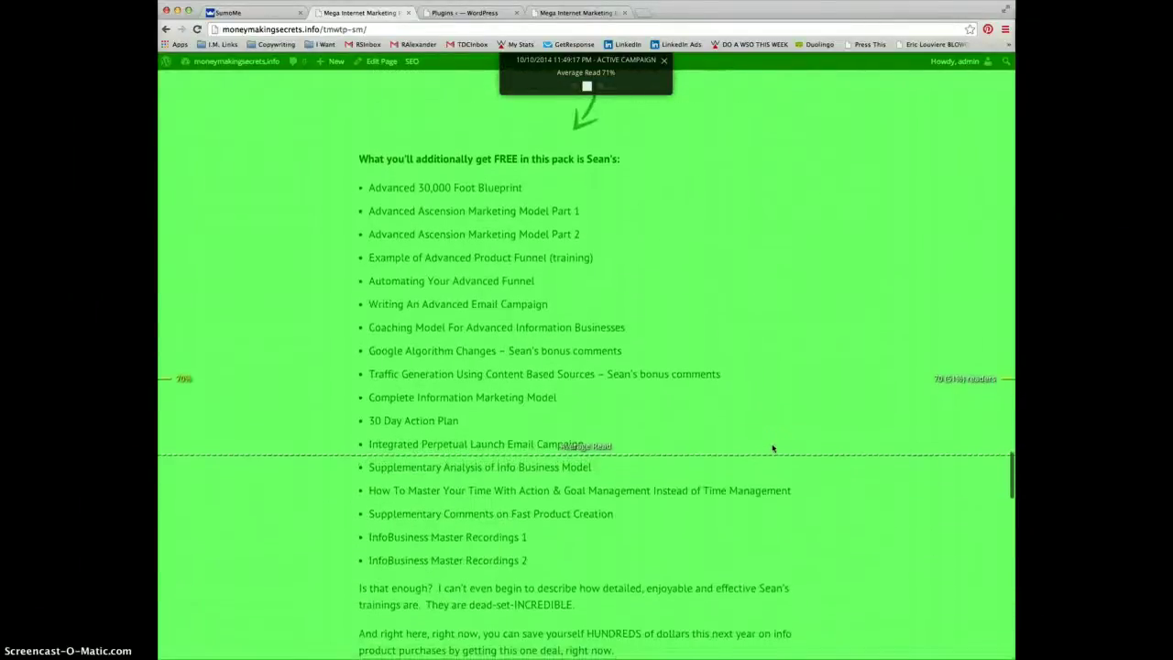
Follow the heat map from the Average Read line down to the double-your-money-back guarantee and its Buy Now button
{"action": "scroll", "coordinate": [773, 448], "scroll_direction": "down", "scroll_amount": 4}
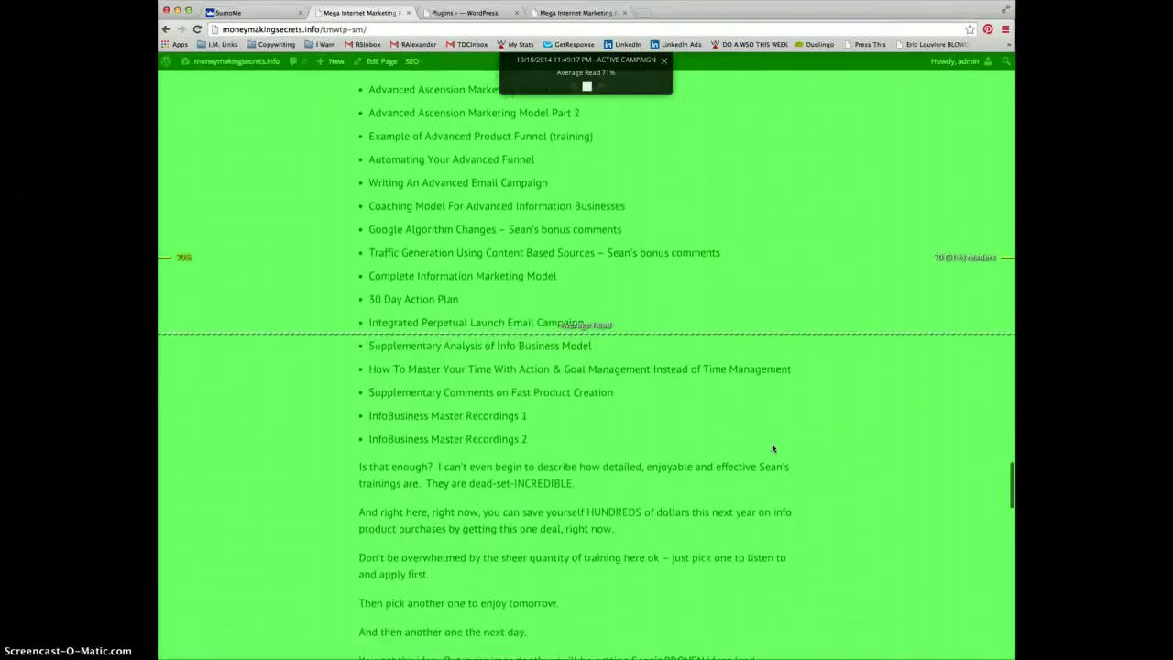
{"action": "scroll", "coordinate": [773, 447], "scroll_direction": "down", "scroll_amount": 5}
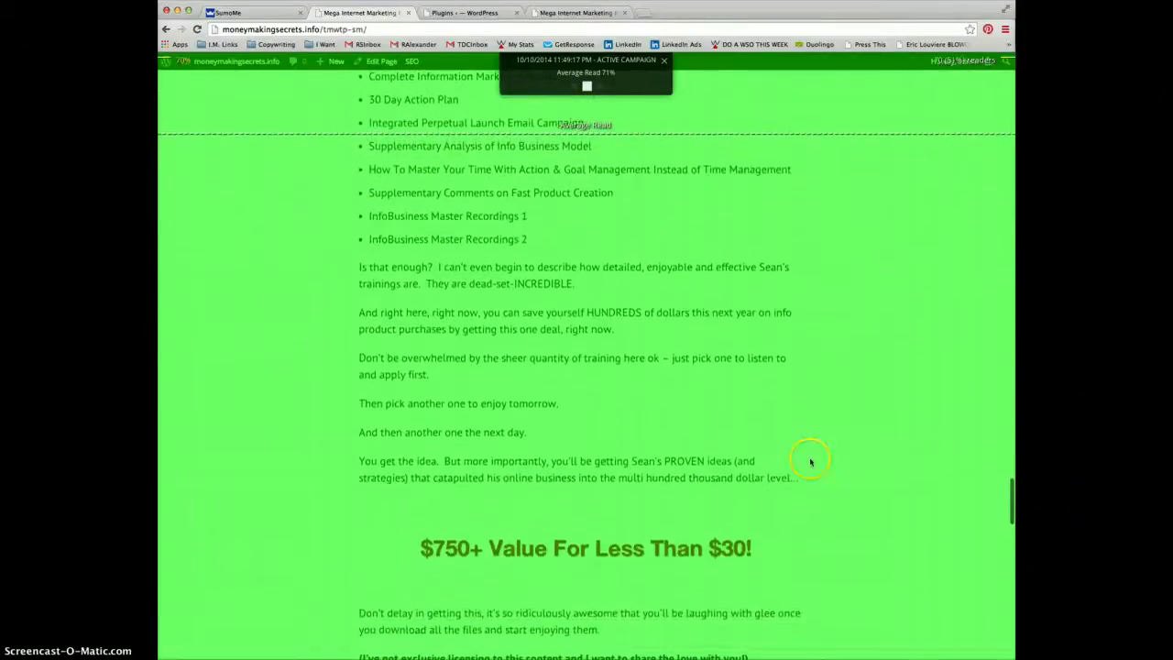
{"action": "scroll", "coordinate": [828, 474], "scroll_direction": "down", "scroll_amount": 10}
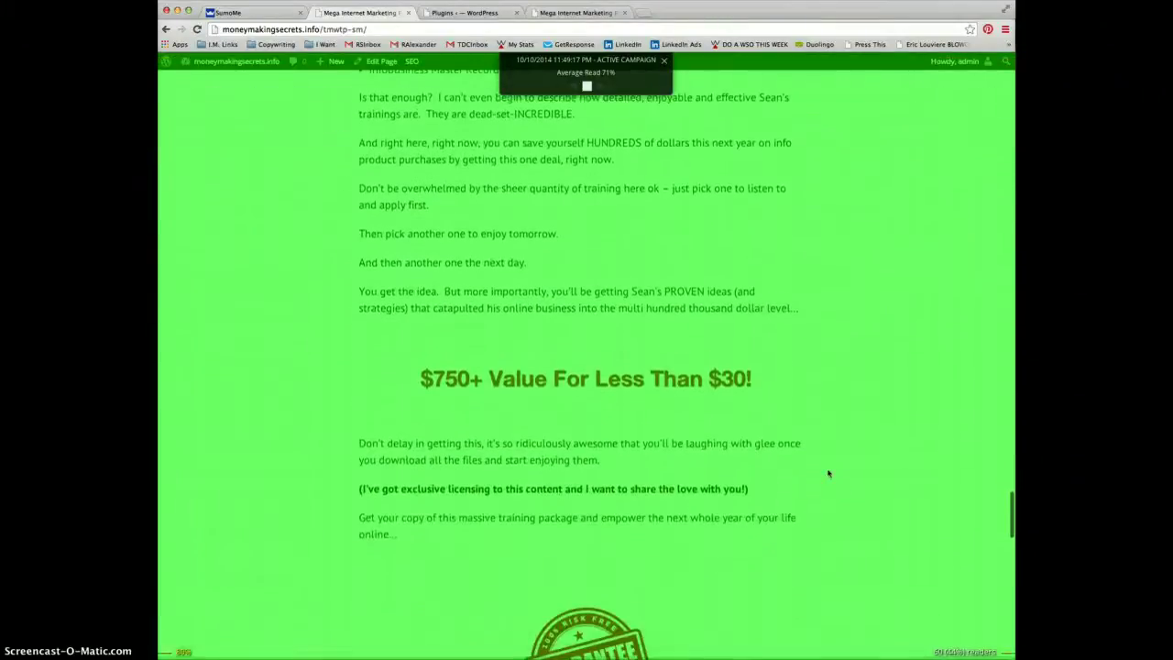
{"action": "scroll", "coordinate": [828, 473], "scroll_direction": "down", "scroll_amount": 9}
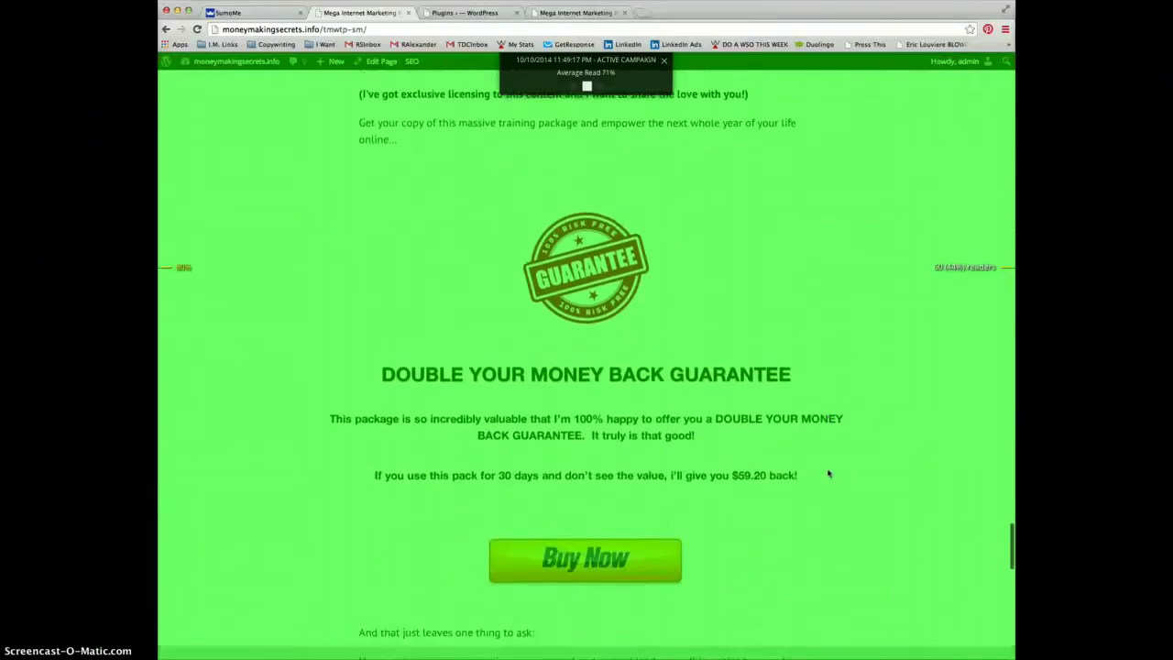
{"action": "scroll", "coordinate": [829, 474], "scroll_direction": "down", "scroll_amount": 1}
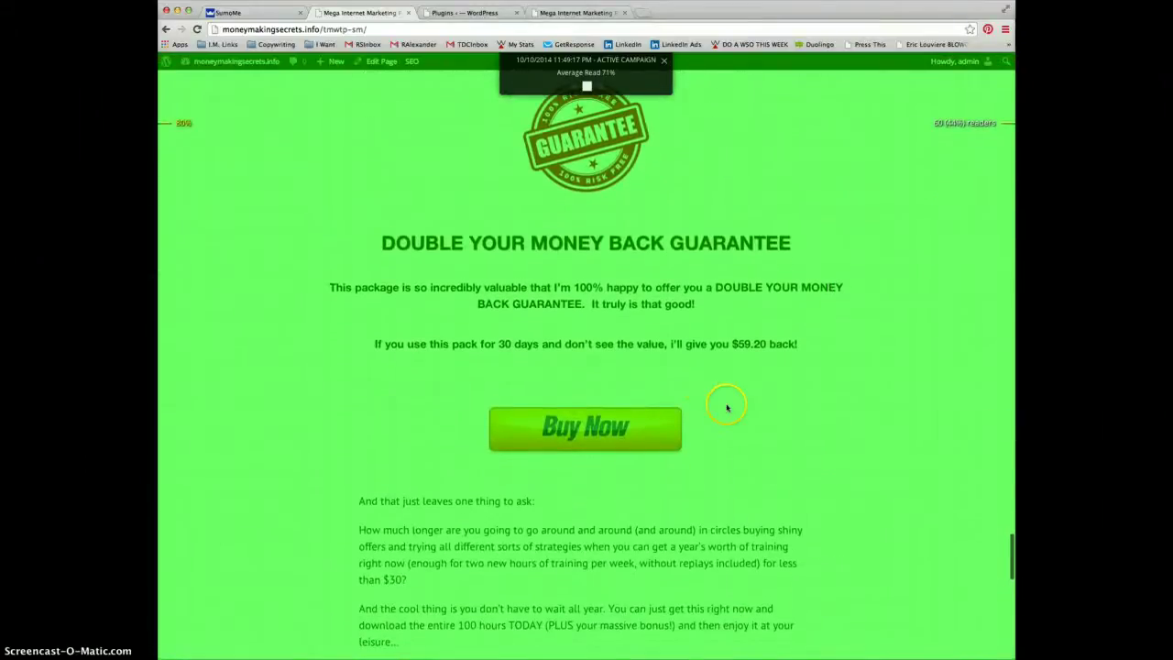
Return to the start of the sales page and view the heat map at the 0% marker
{"action": "scroll", "coordinate": [869, 393], "scroll_direction": "up", "scroll_amount": 20}
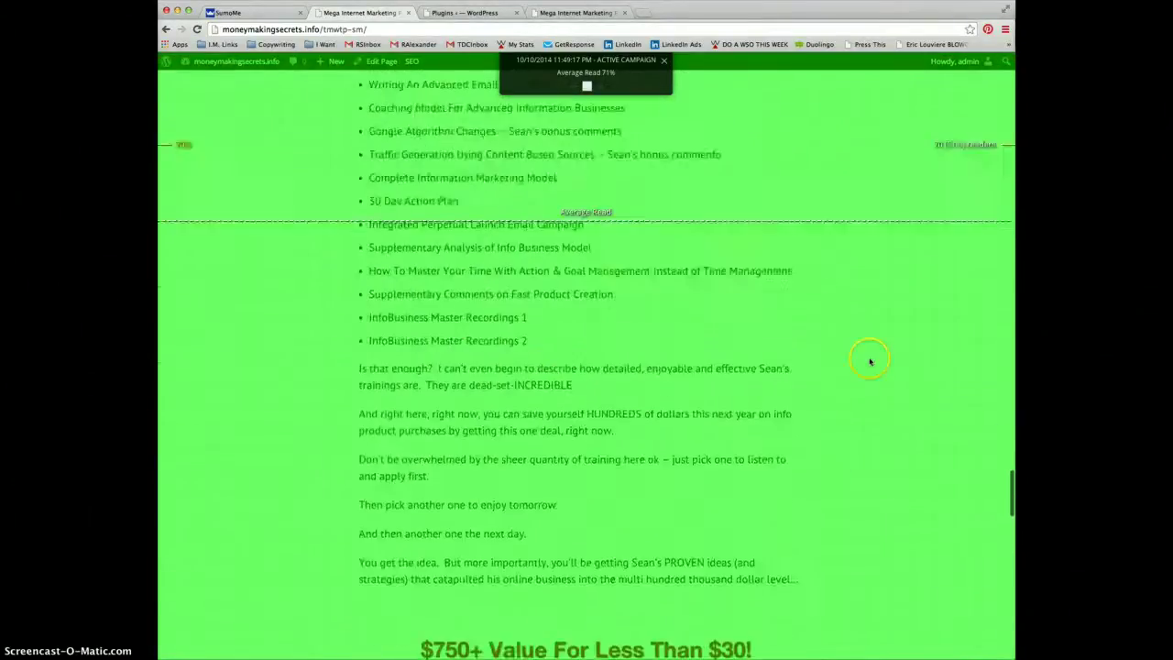
{"action": "scroll", "coordinate": [870, 362], "scroll_direction": "up", "scroll_amount": 20}
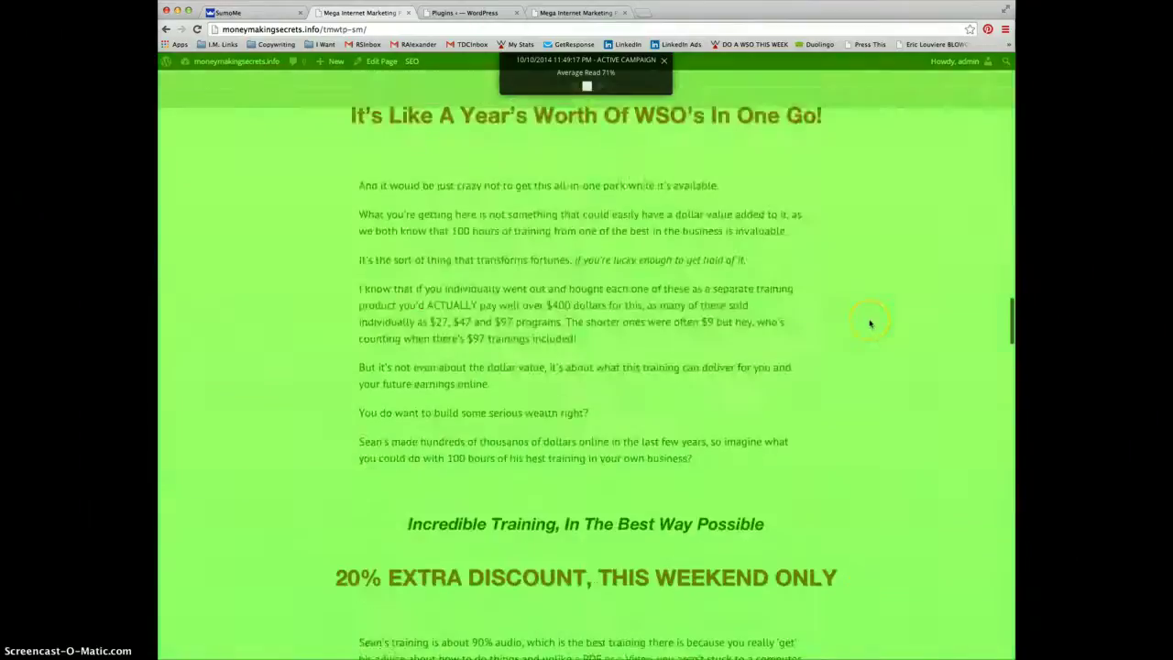
{"action": "scroll", "coordinate": [870, 324], "scroll_direction": "up", "scroll_amount": 20}
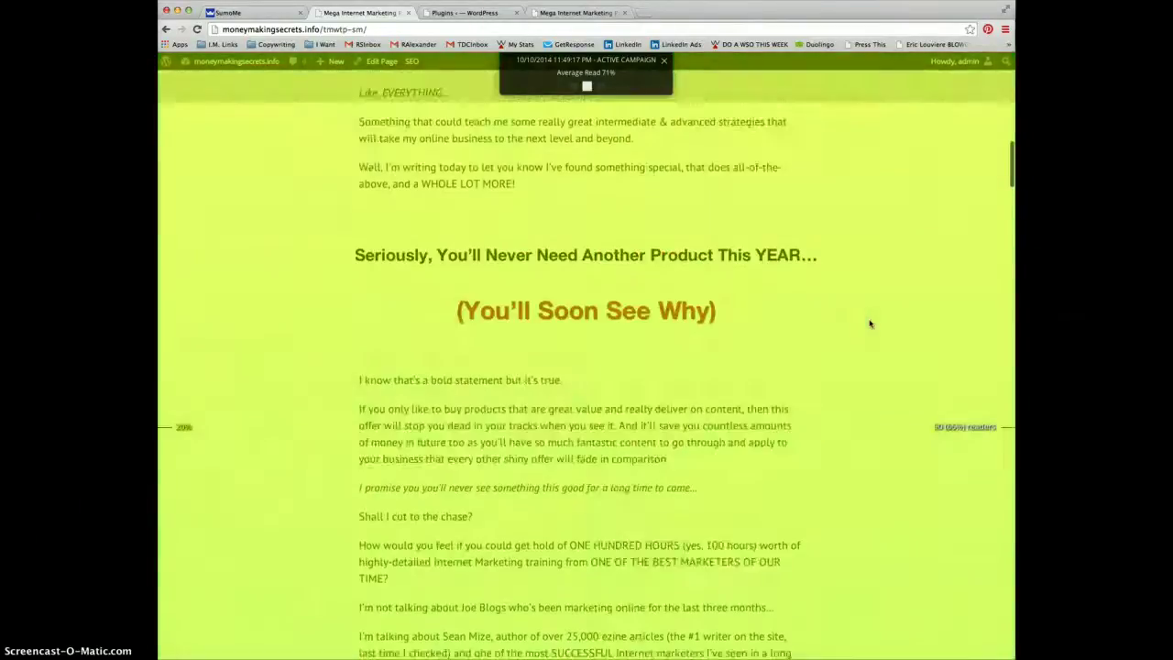
{"action": "scroll", "coordinate": [870, 265], "scroll_direction": "up", "scroll_amount": 5}
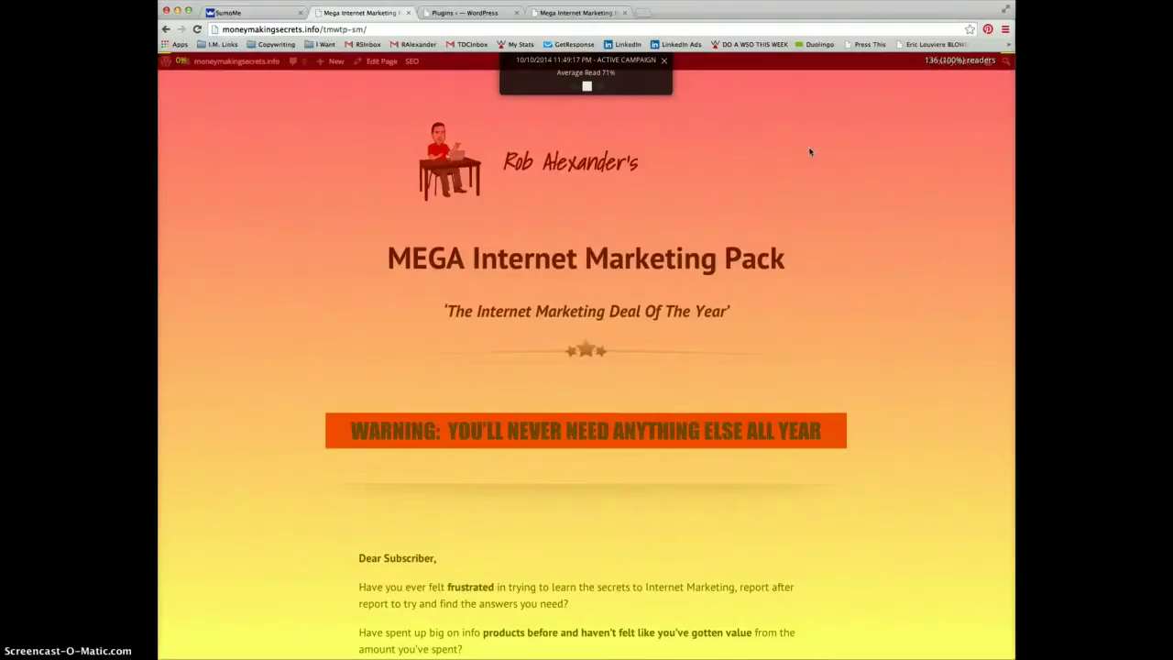
Examine the heat map from the start of the sales page through the 10% and 20% markers, and return to the opening headline
{"action": "left_click", "coordinate": [687, 144]}
{"action": "scroll", "coordinate": [688, 146], "scroll_direction": "down", "scroll_amount": 15}
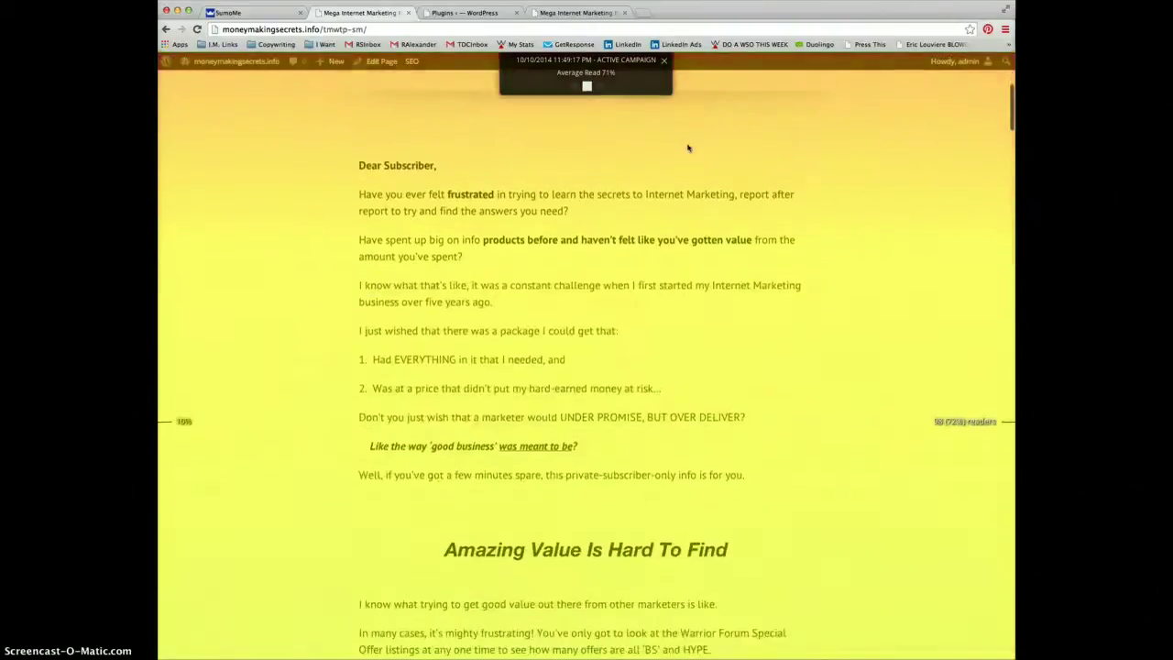
{"action": "scroll", "coordinate": [689, 147], "scroll_direction": "down", "scroll_amount": 20}
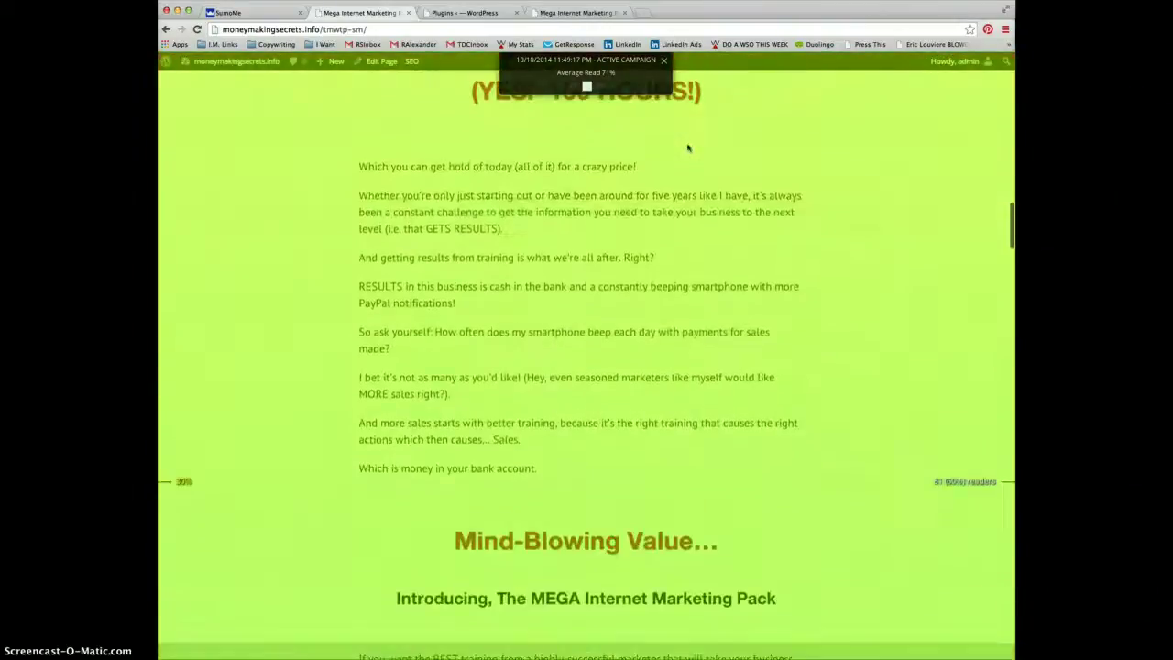
{"action": "scroll", "coordinate": [689, 147], "scroll_direction": "down", "scroll_amount": 10}
{"action": "scroll", "coordinate": [689, 138], "scroll_direction": "up", "scroll_amount": 20}
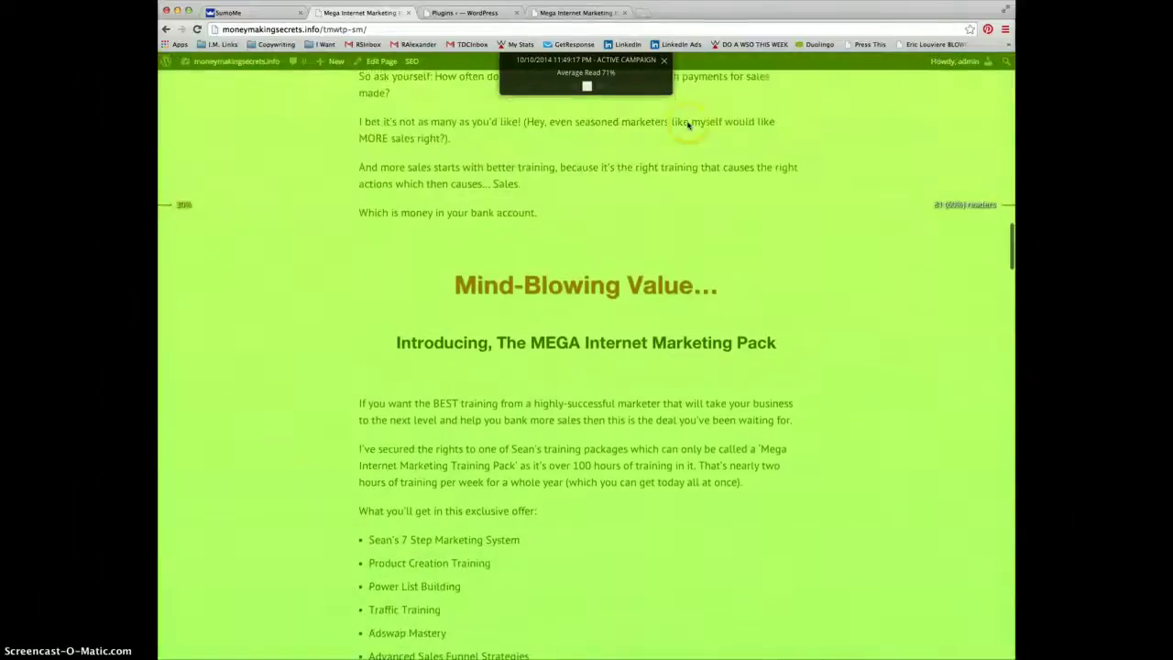
{"action": "scroll", "coordinate": [755, 340], "scroll_direction": "up", "scroll_amount": 20}
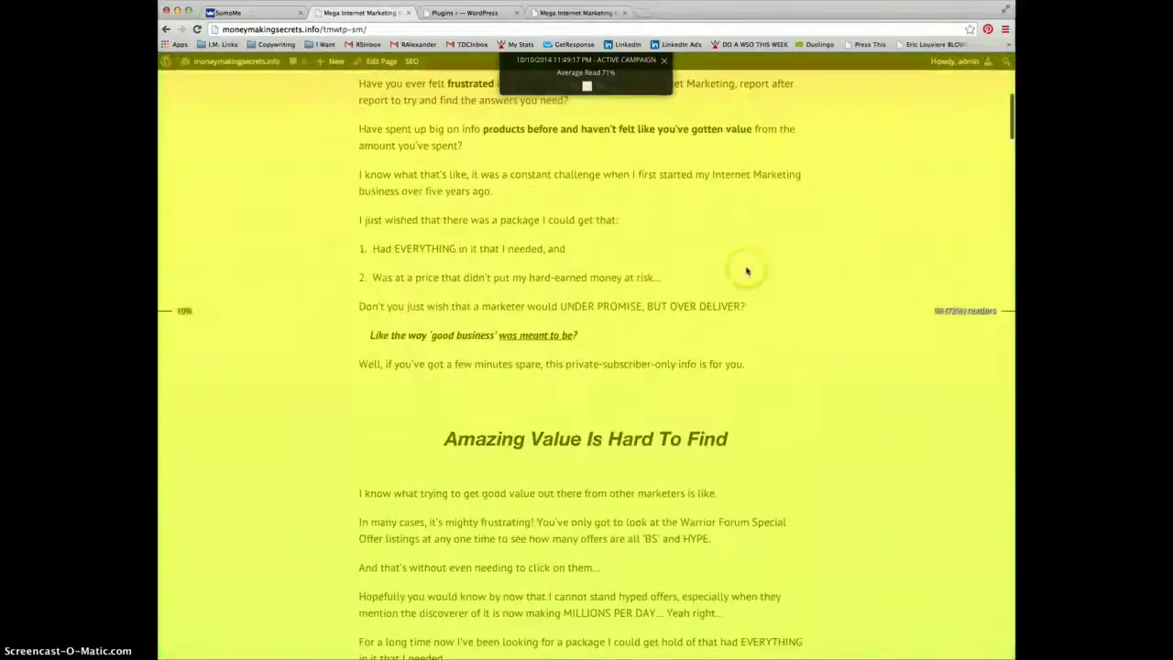
{"action": "scroll", "coordinate": [732, 190], "scroll_direction": "up", "scroll_amount": 3}
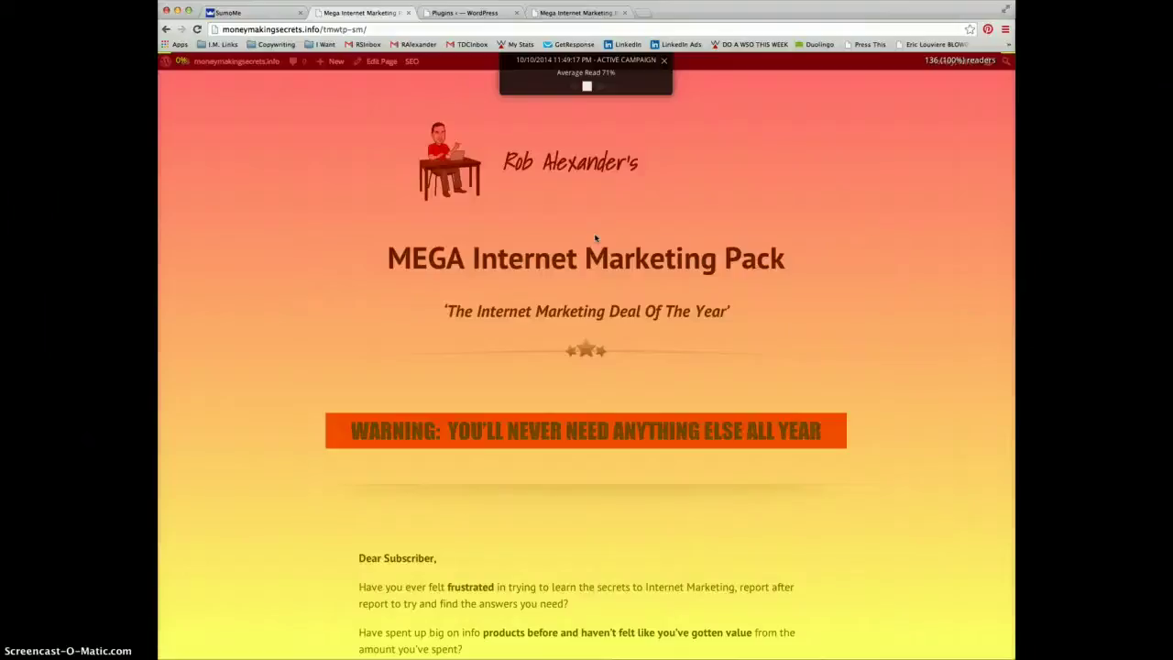
Follow the heat map from the opening headline down to the Order Now button under "Just Get It… It'll Be All Yours In Seconds!"
{"action": "left_click", "coordinate": [717, 469]}
{"action": "scroll", "coordinate": [717, 468], "scroll_direction": "down", "scroll_amount": 15}
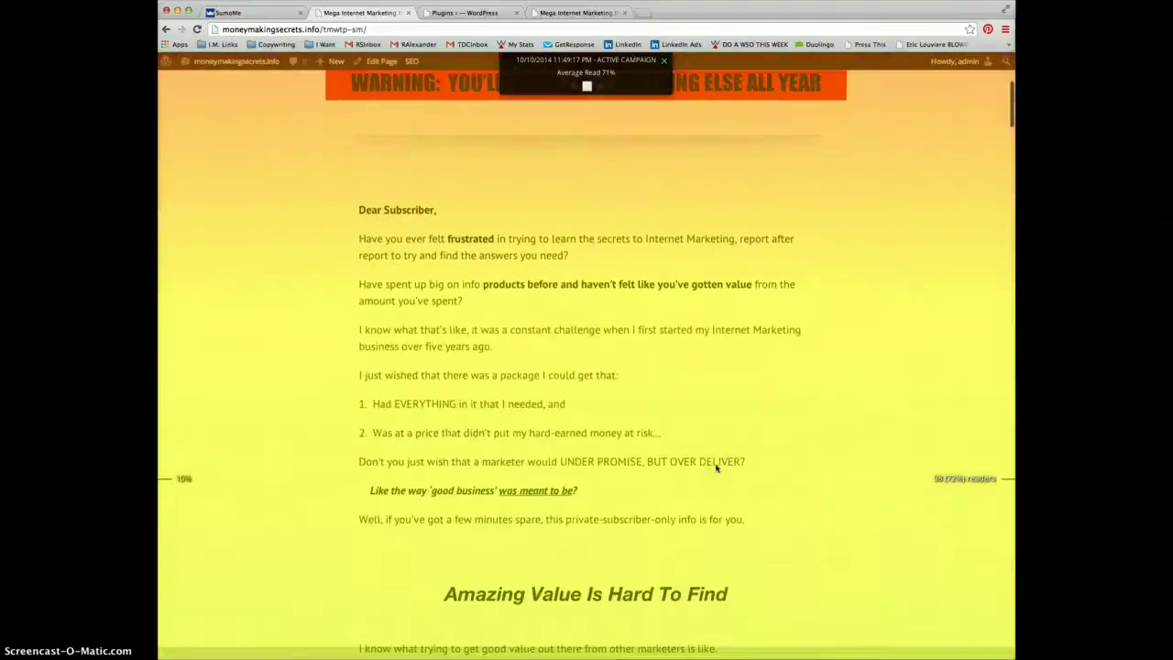
{"action": "scroll", "coordinate": [717, 468], "scroll_direction": "down", "scroll_amount": 20}
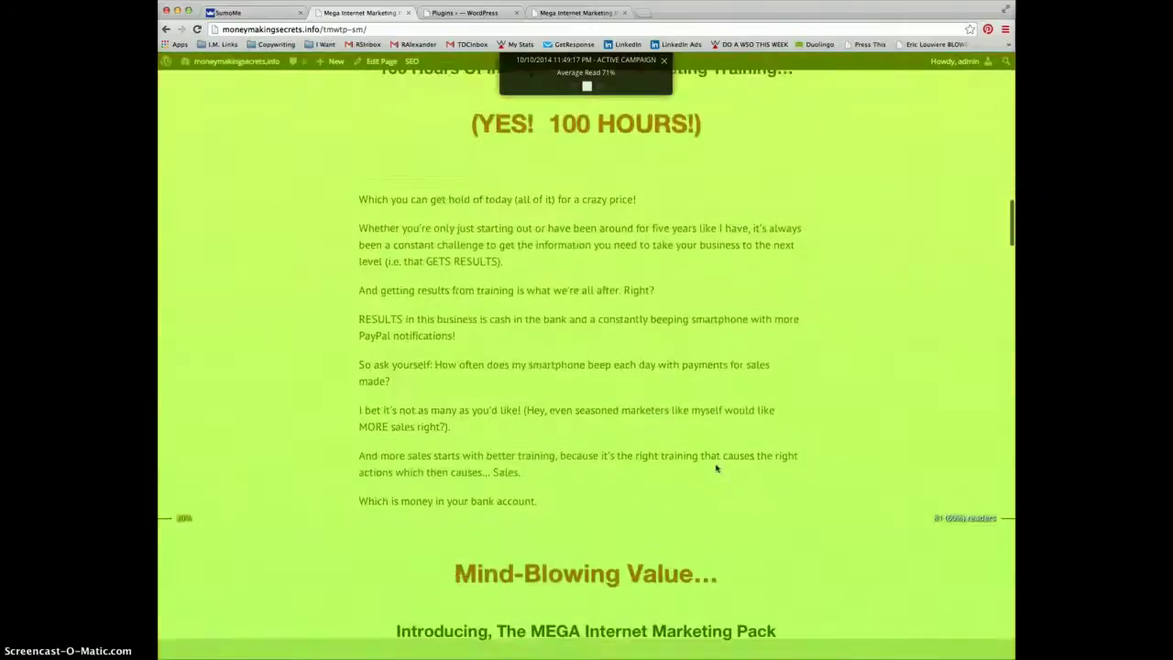
{"action": "scroll", "coordinate": [716, 468], "scroll_direction": "down", "scroll_amount": 5}
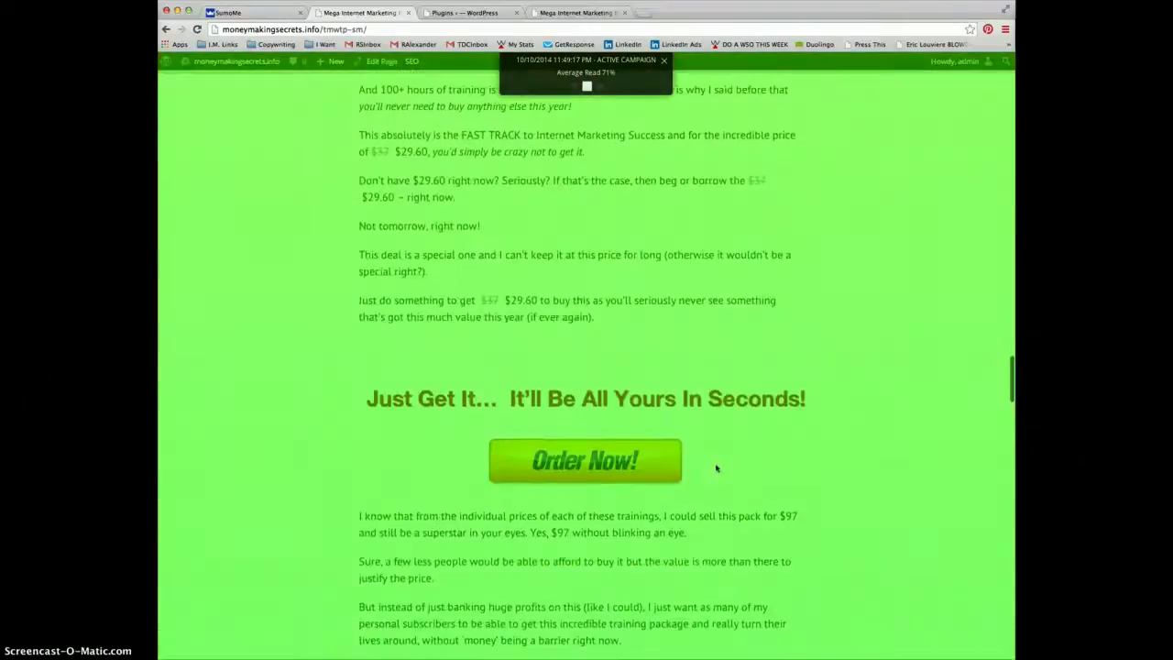
{"action": "scroll", "coordinate": [324, 134], "scroll_direction": "up", "scroll_amount": 7}
{"action": "left_click", "coordinate": [325, 134]}
Go back to the SumoMe home page and look over its free apps from Scroll Box to Content Analytics
{"action": "left_click", "coordinate": [264, 11]}
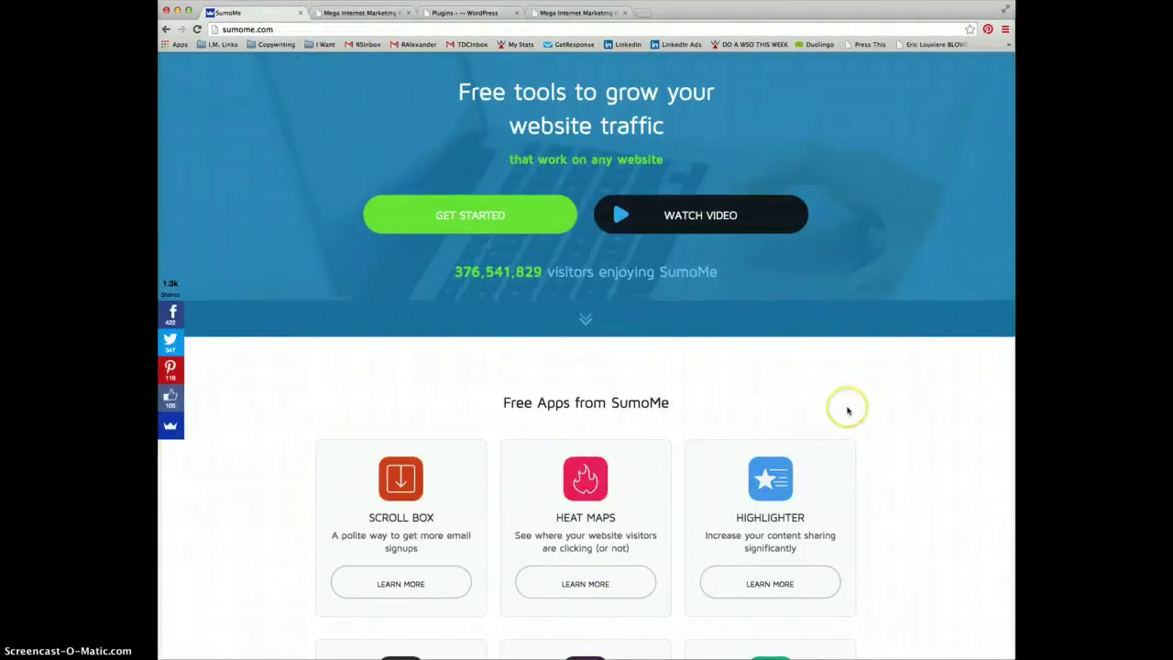
{"action": "scroll", "coordinate": [846, 406], "scroll_direction": "down", "scroll_amount": 3}
{"action": "scroll", "coordinate": [846, 409], "scroll_direction": "down", "scroll_amount": 5}
{"action": "scroll", "coordinate": [846, 408], "scroll_direction": "up", "scroll_amount": 8}
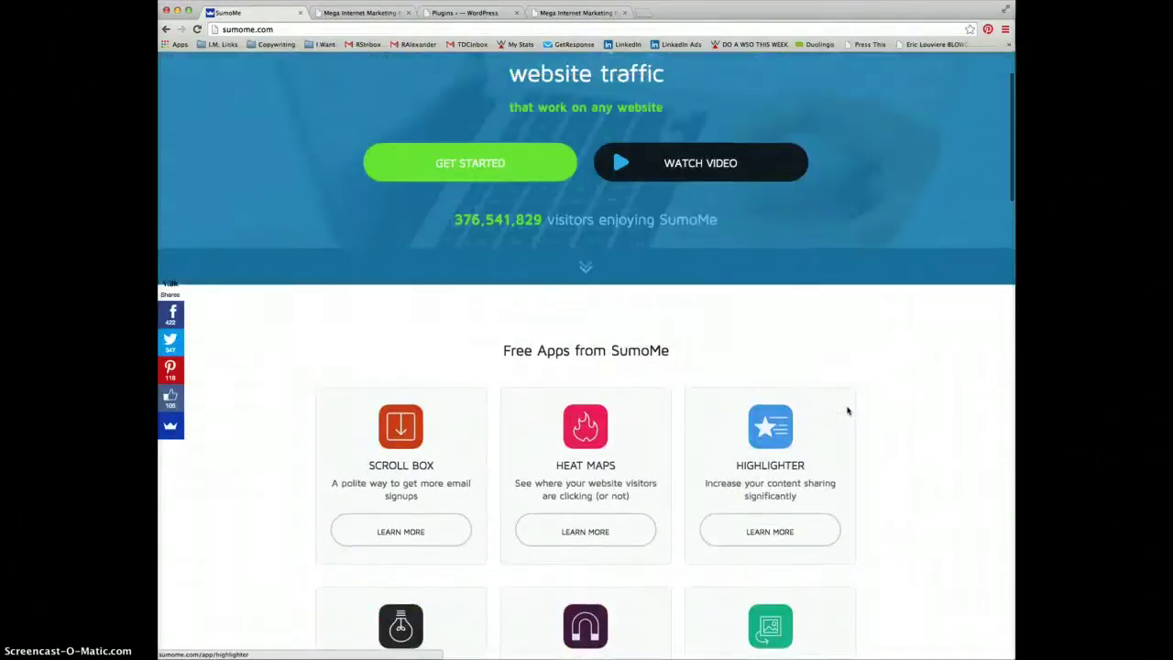
{"action": "scroll", "coordinate": [847, 411], "scroll_direction": "down", "scroll_amount": 3}
{"action": "scroll", "coordinate": [847, 411], "scroll_direction": "down", "scroll_amount": 7}
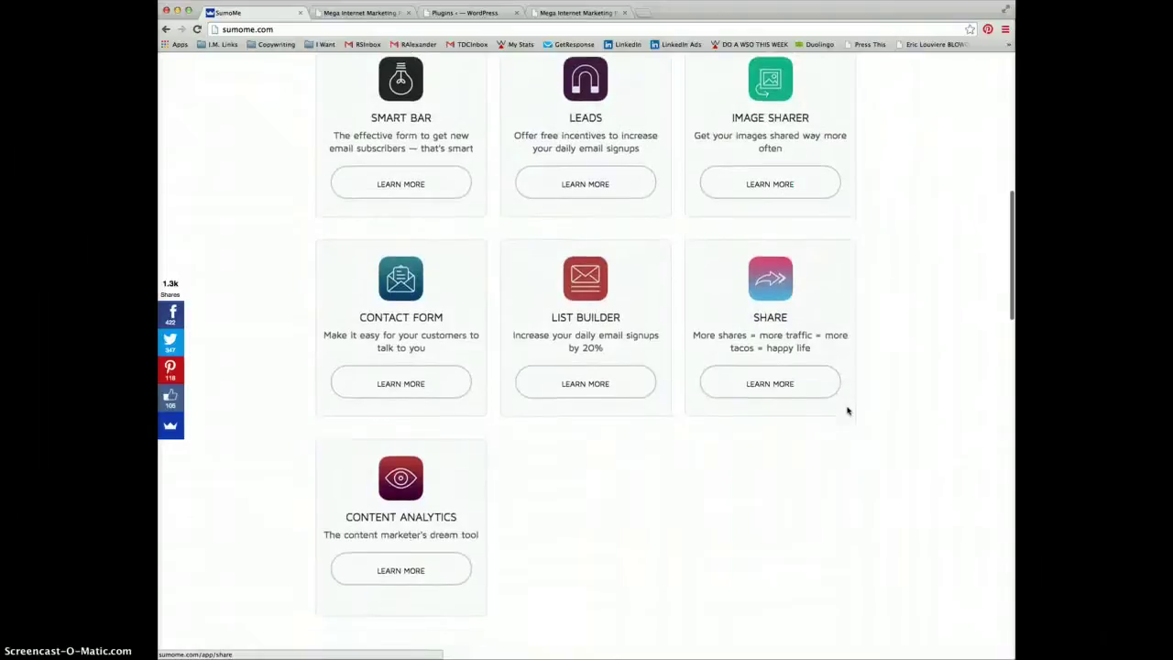
{"action": "scroll", "coordinate": [847, 411], "scroll_direction": "up", "scroll_amount": 3}
{"action": "scroll", "coordinate": [847, 410], "scroll_direction": "up", "scroll_amount": 8}
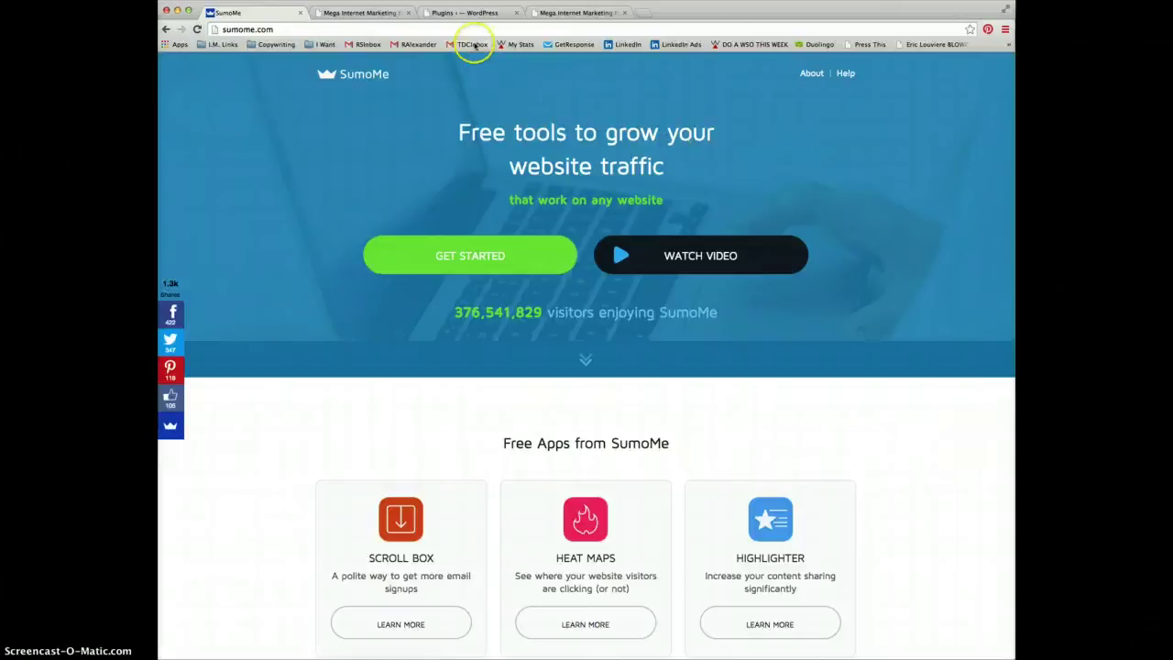
Switch to the sales page copy without the heat map overlay and load the site's home page at moneymakingsecrets.info there
{"action": "left_click", "coordinate": [374, 18]}
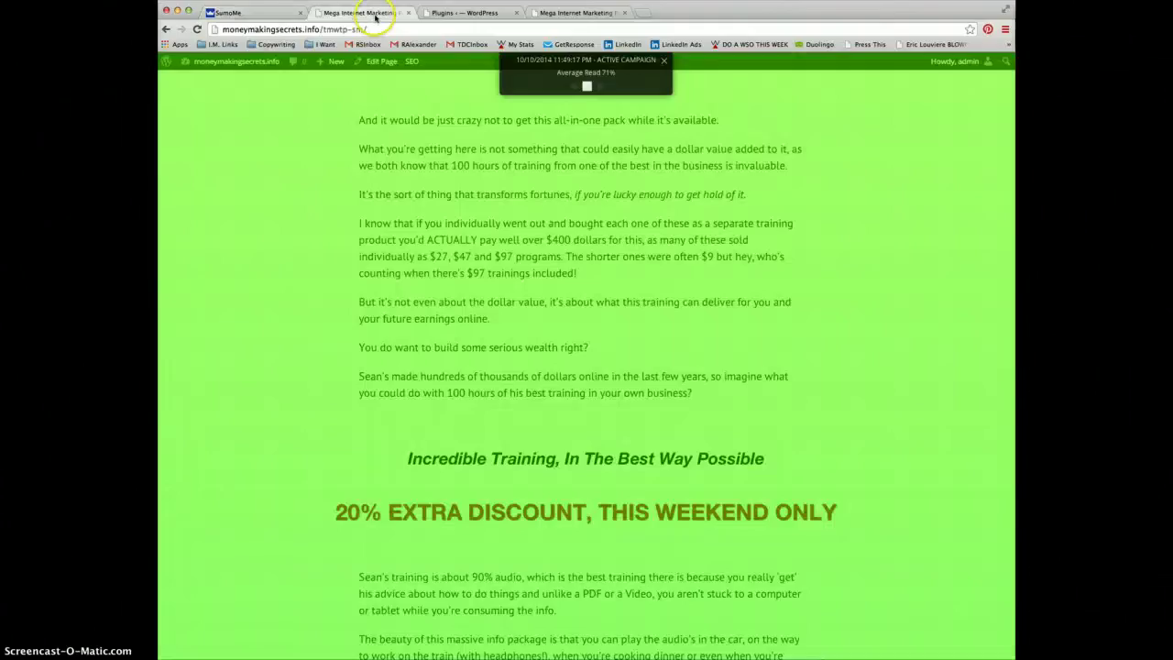
{"action": "left_click", "coordinate": [581, 11]}
{"action": "left_click", "coordinate": [374, 28]}
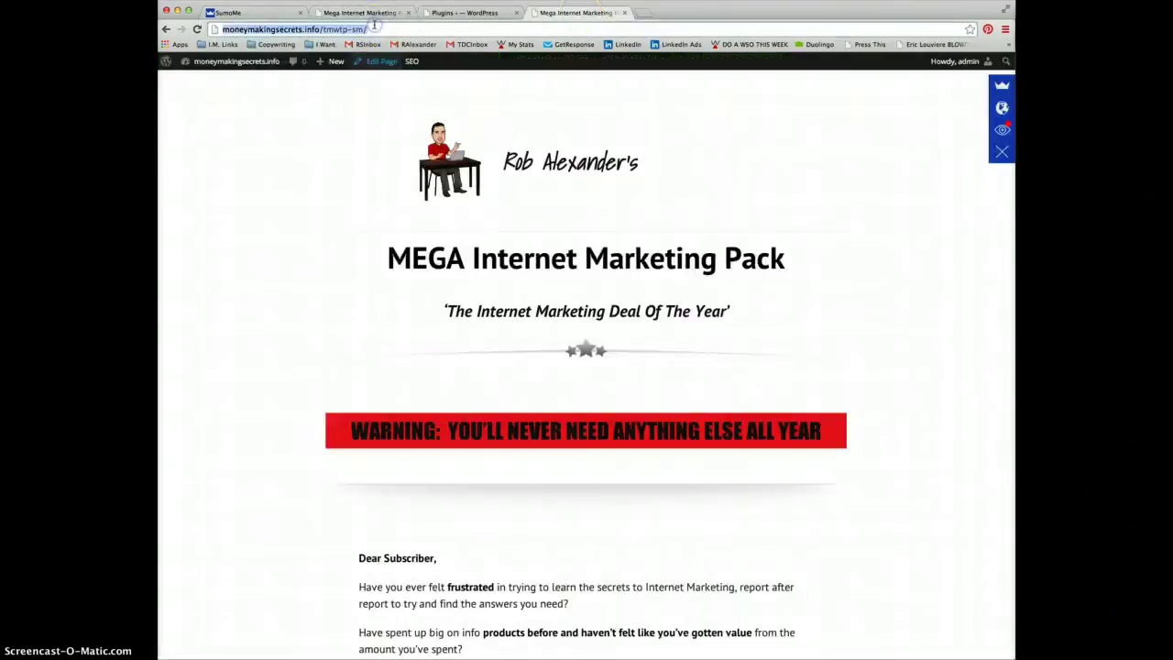
{"action": "left_click", "coordinate": [374, 25]}
{"action": "key", "text": "BackSpace"}
{"action": "key", "text": "BackSpace"}
{"action": "key", "text": "BackSpace"}
{"action": "key", "text": "BackSpace"}
{"action": "key", "text": "BackSpace"}
{"action": "key", "text": "BackSpace"}
{"action": "key", "text": "BackSpace"}
{"action": "key", "text": "BackSpace"}
{"action": "key", "text": "BackSpace"}
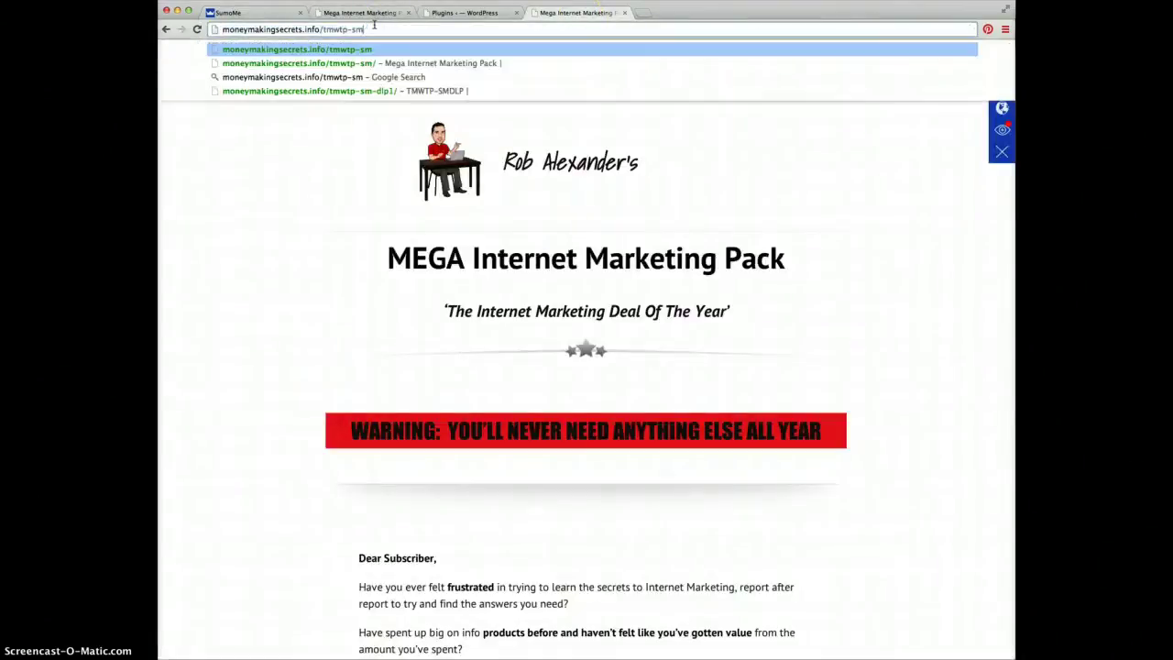
{"action": "key", "text": "Return"}
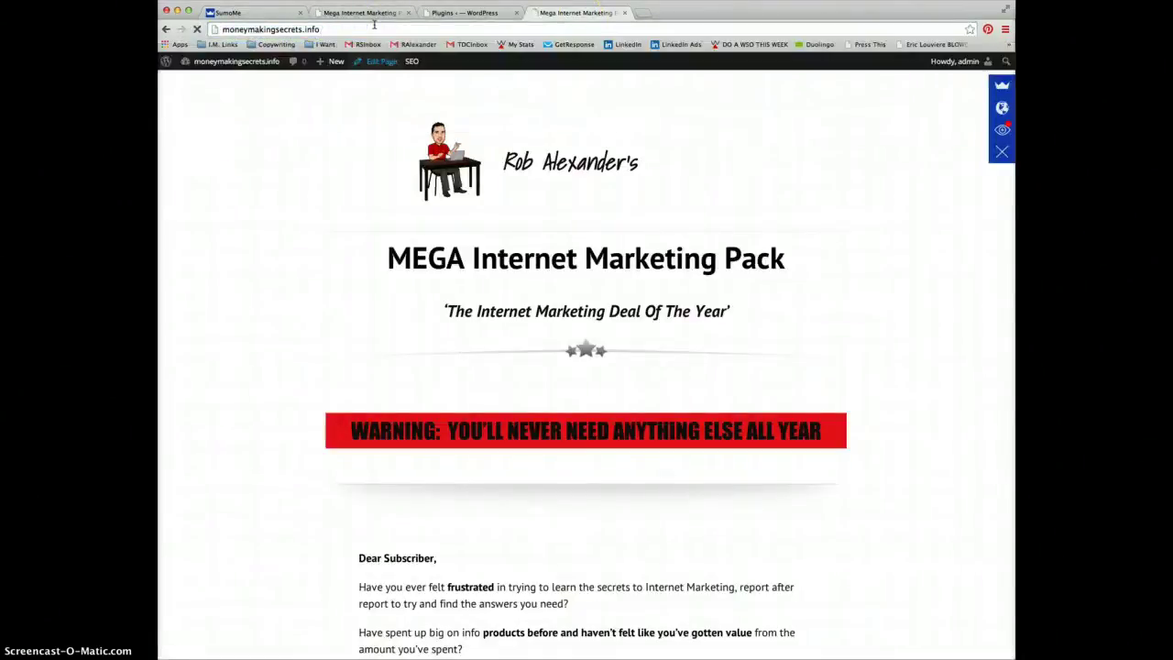